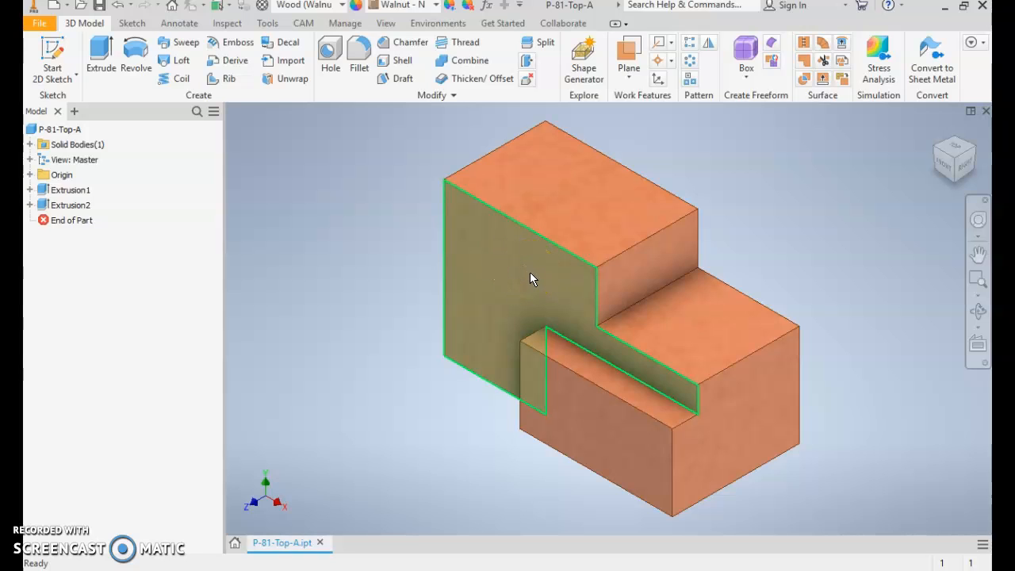
- Measure the length of the outer end edge of the lower step's top face on the walnut part
click(431, 357)
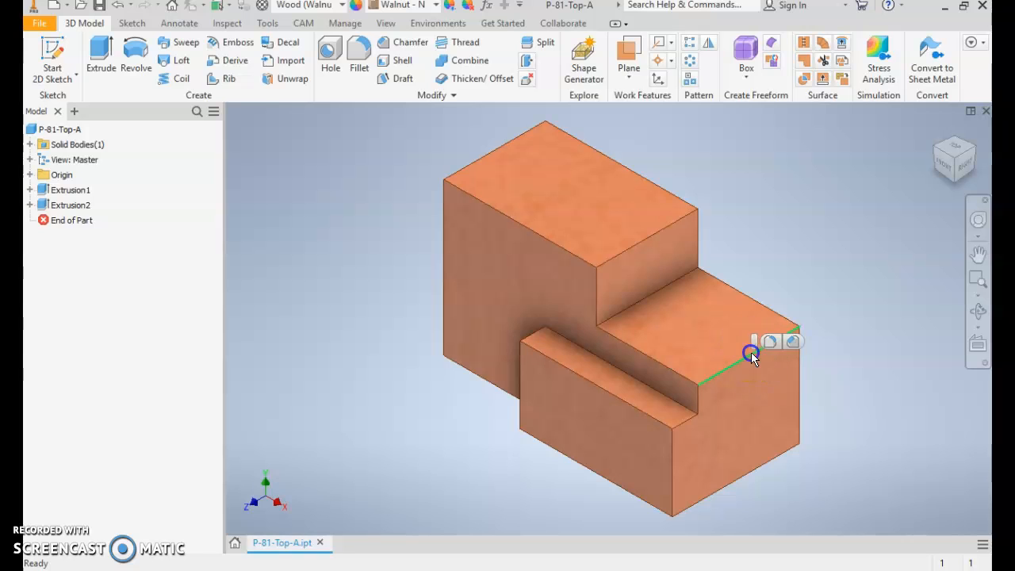
click(379, 377)
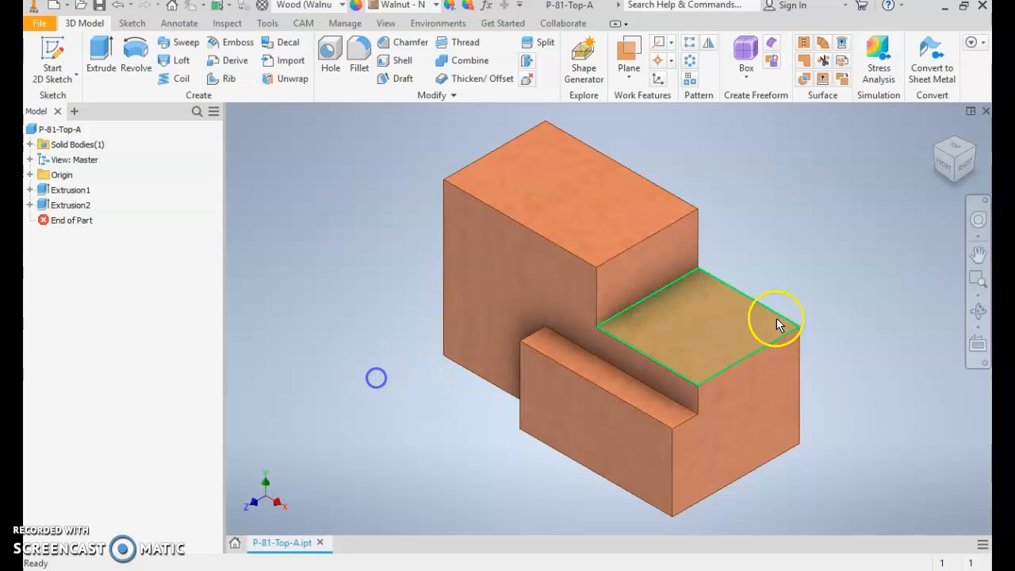
key(m)
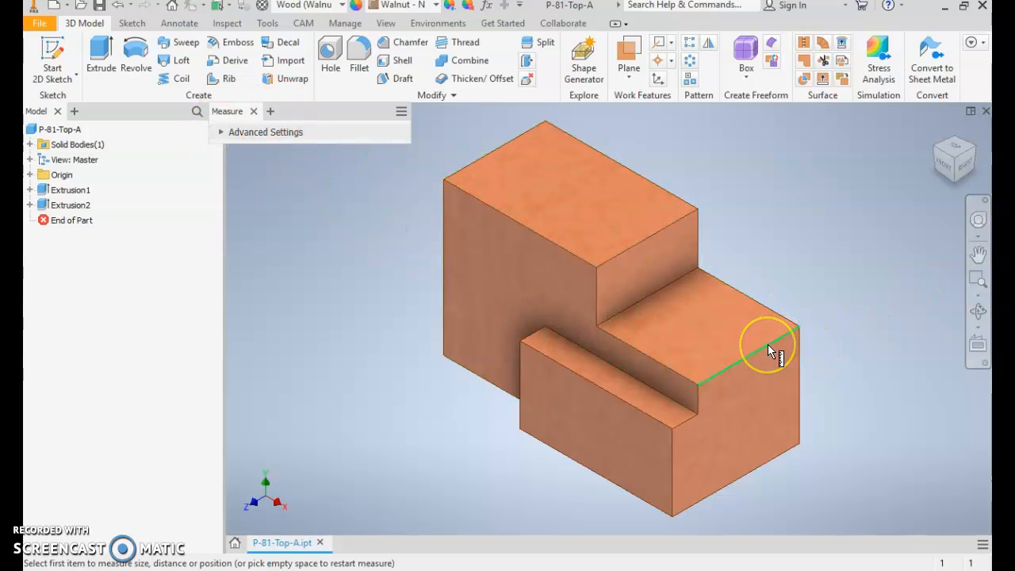
mouse_move(767, 344)
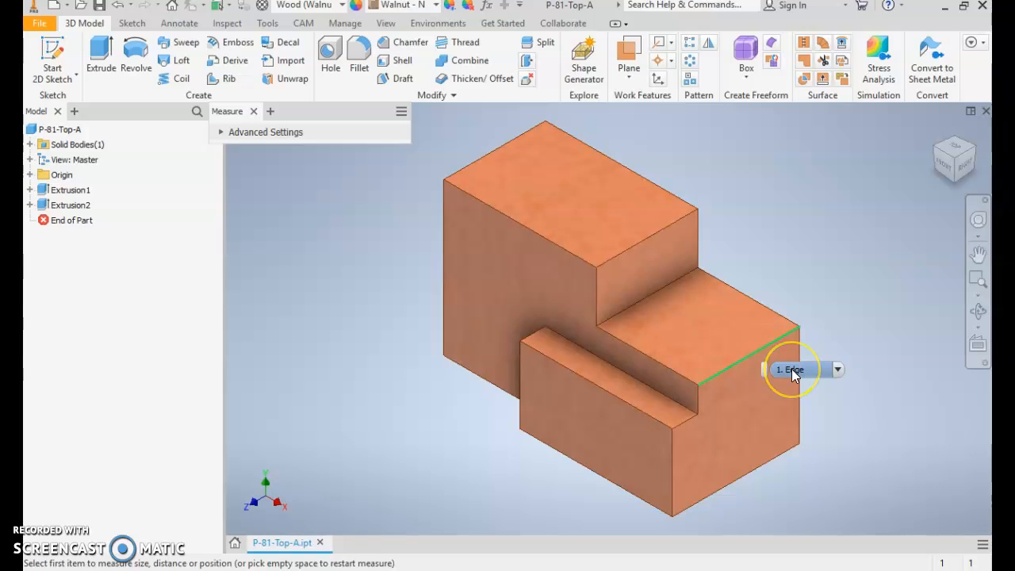
click(719, 371)
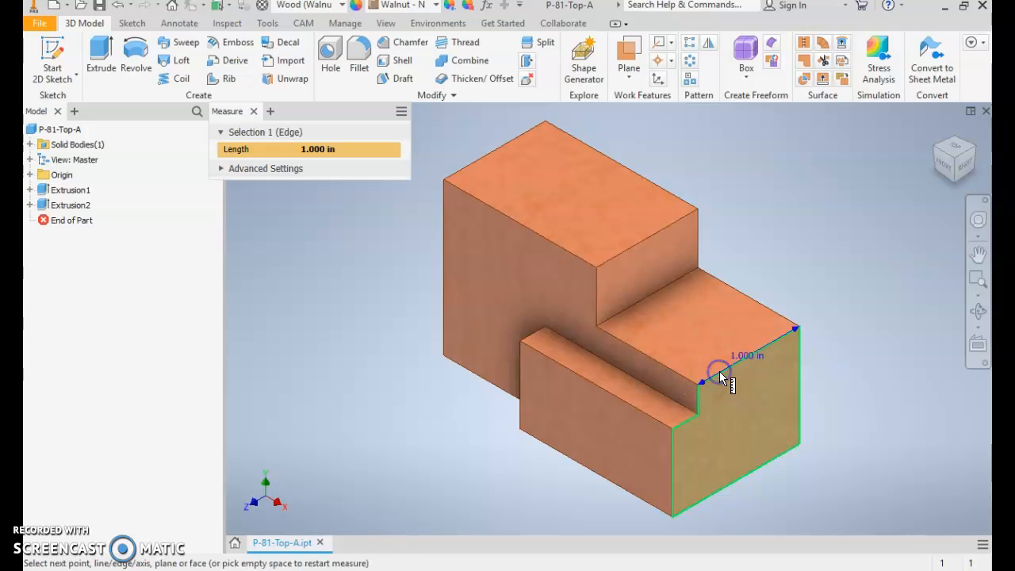
mouse_move(719, 371)
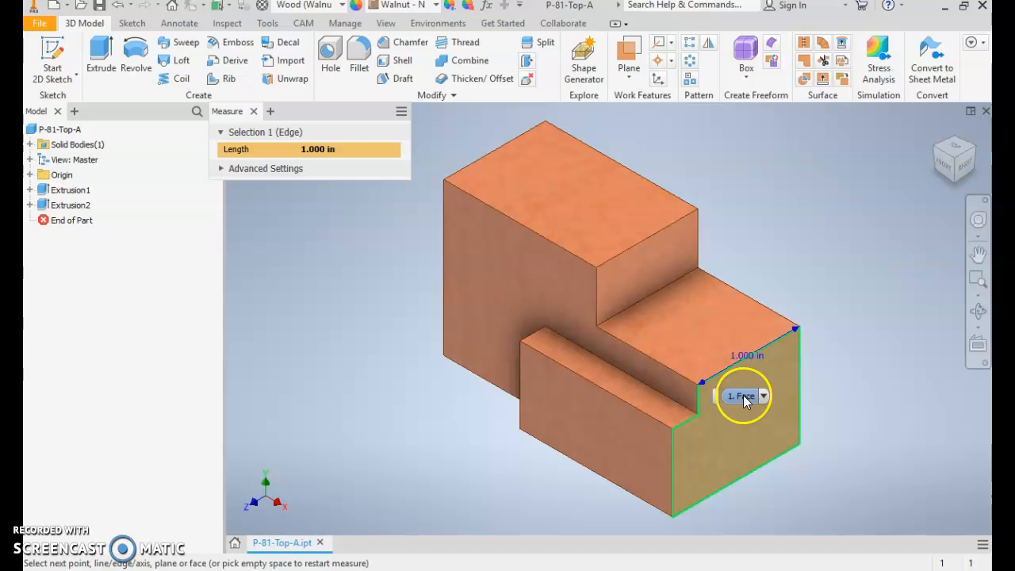
key(Escape)
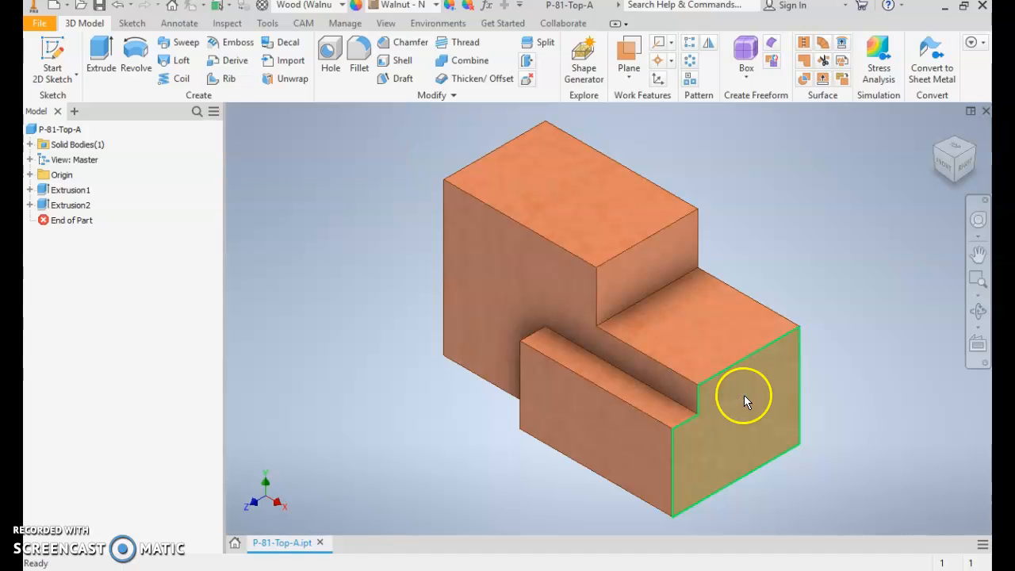
- Measure the length of the lower step's long edge above the narrow front ledge
key(m)
click(661, 364)
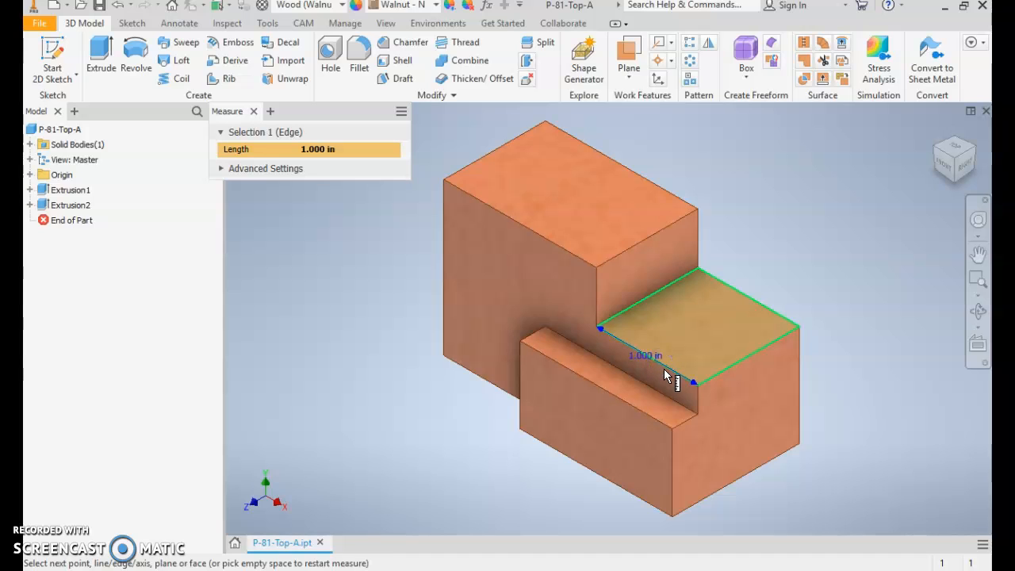
click(599, 291)
key(Escape)
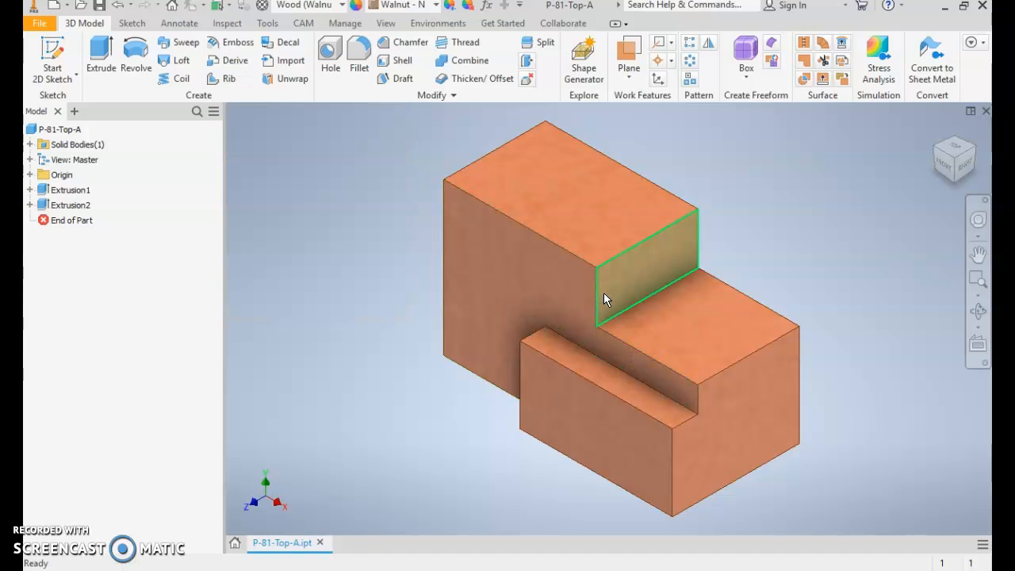
- Measure the vertical edge between the upper block's top face and the lower step
key(m)
click(597, 291)
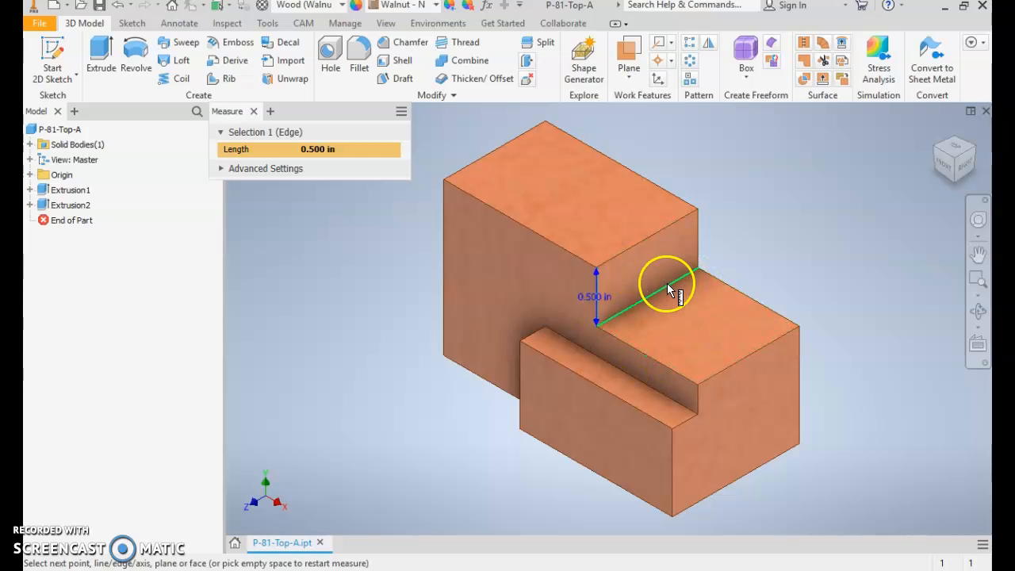
key(Escape)
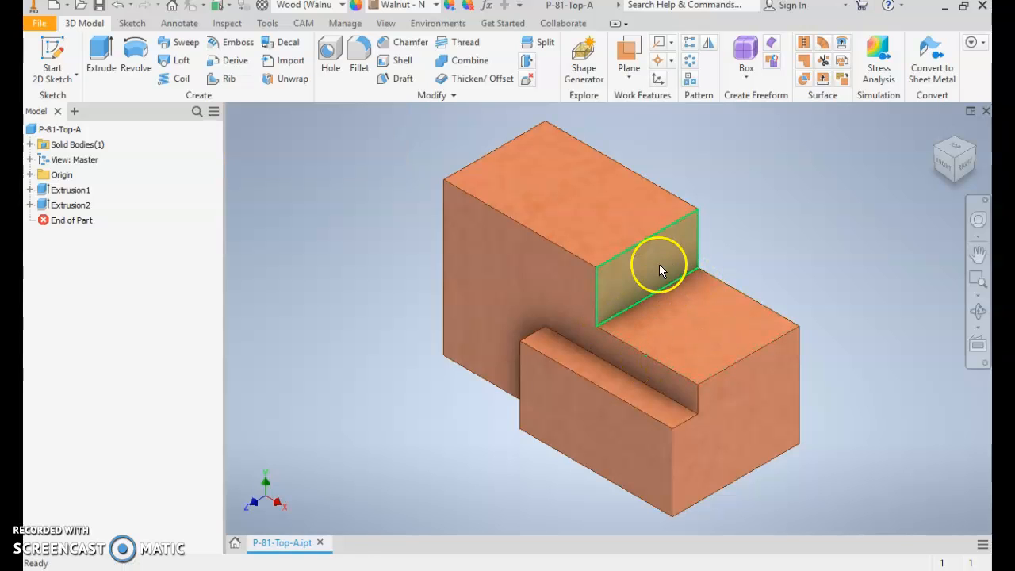
- Create a new part from the standard part template and start a 2D sketch on the XZ plane
click(35, 24)
click(48, 79)
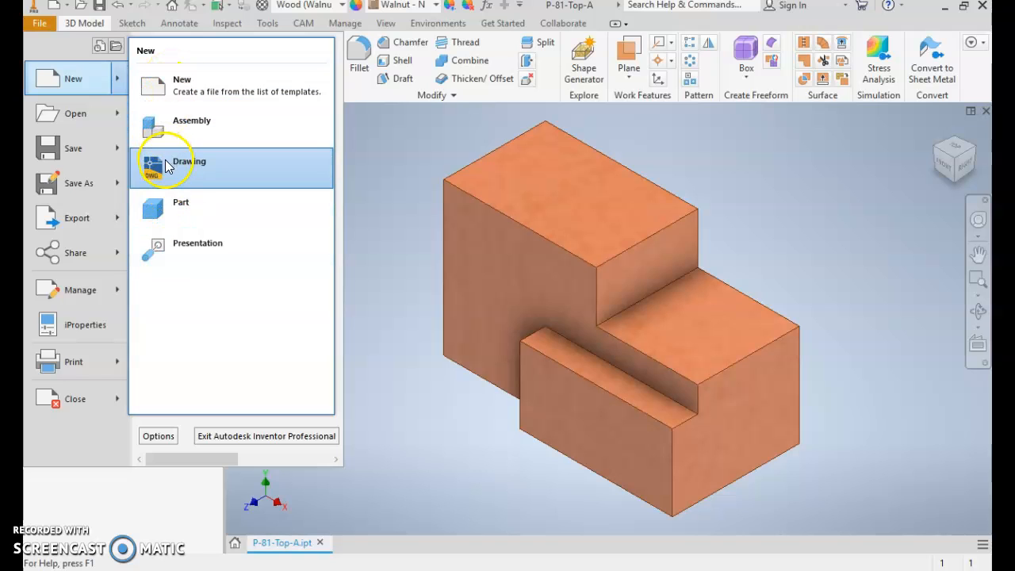
click(199, 214)
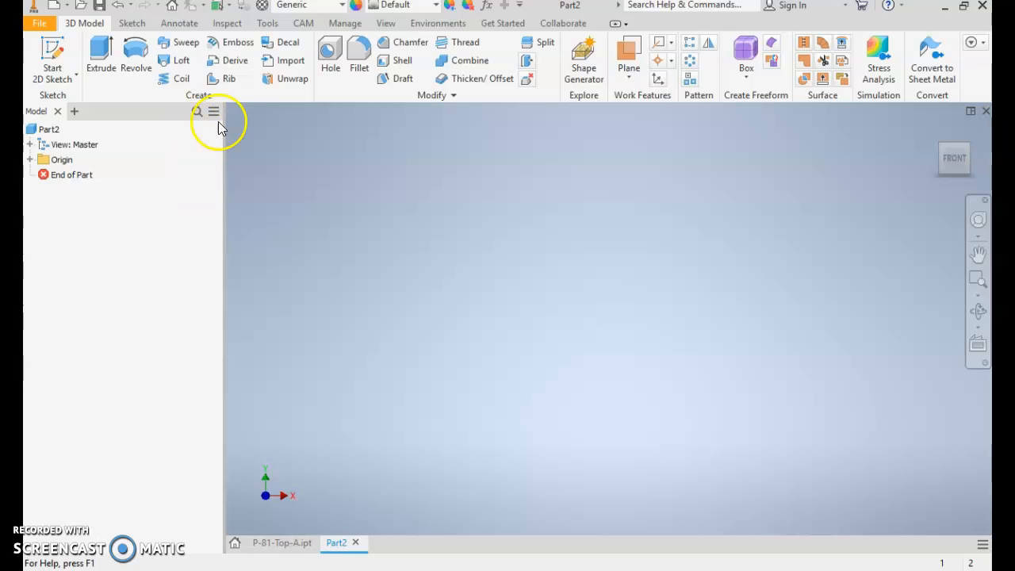
click(64, 53)
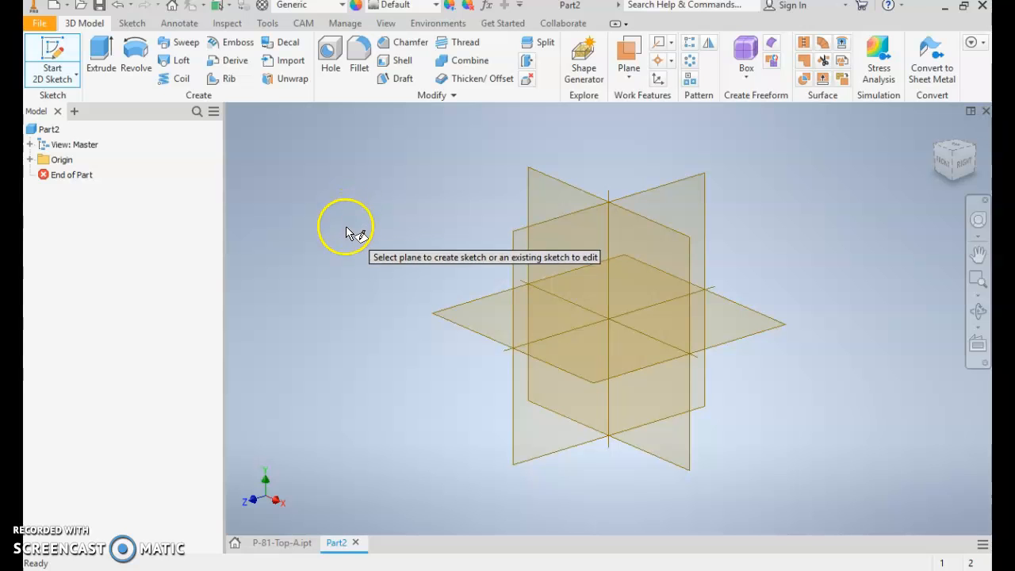
click(479, 308)
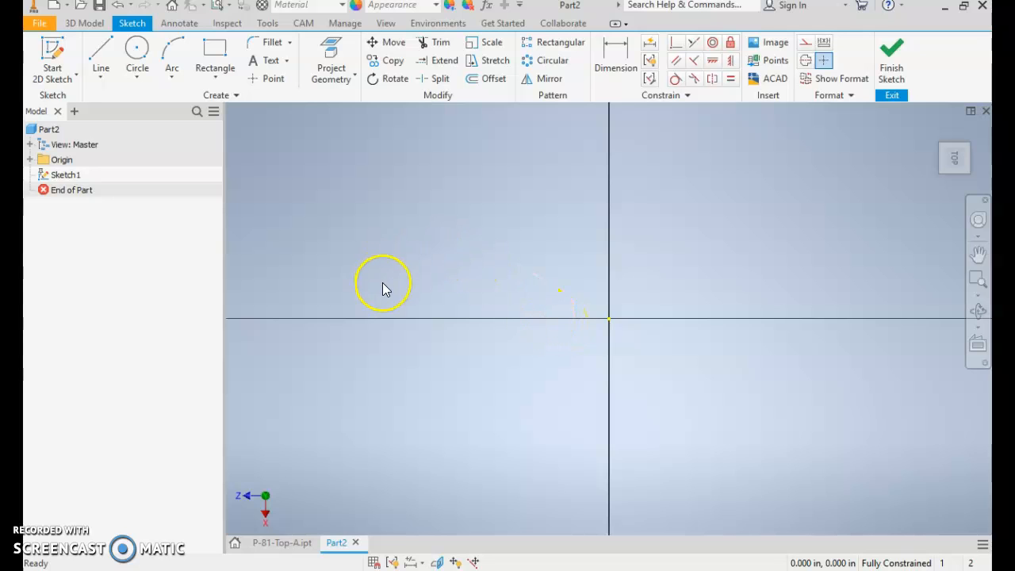
- Sketch a two-point rectangle about 0.57 in wide around the origin
click(209, 54)
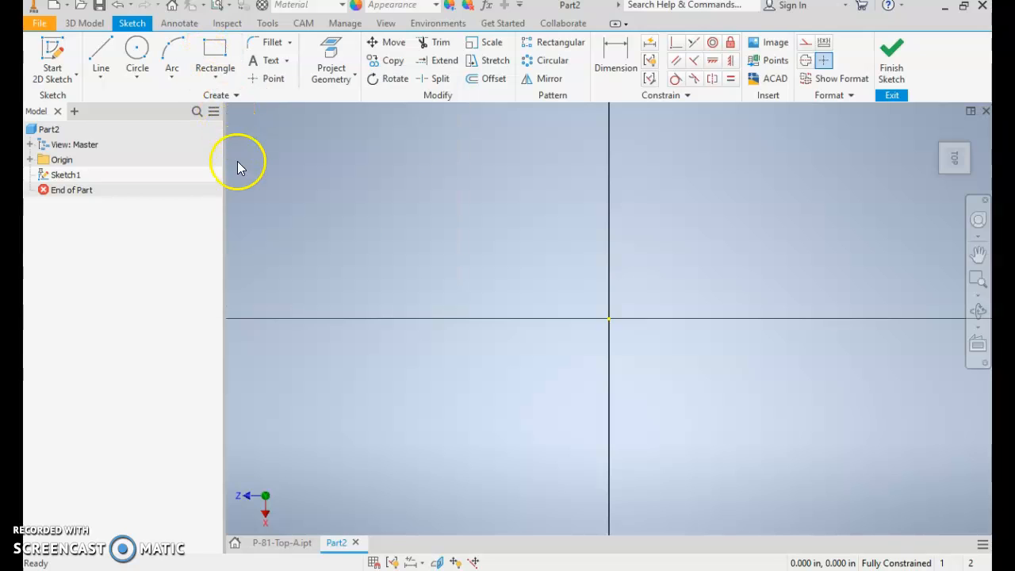
click(215, 52)
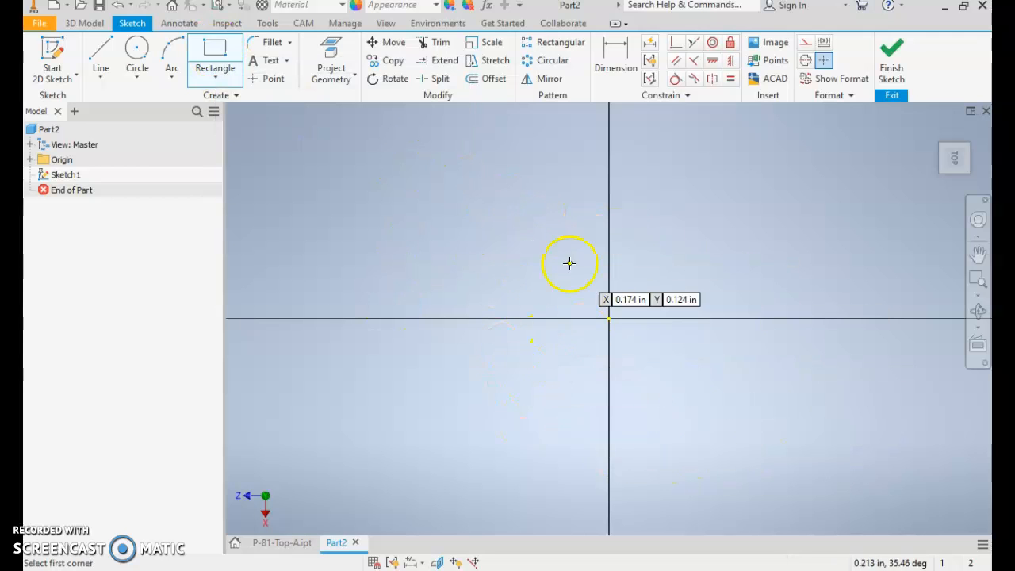
click(527, 219)
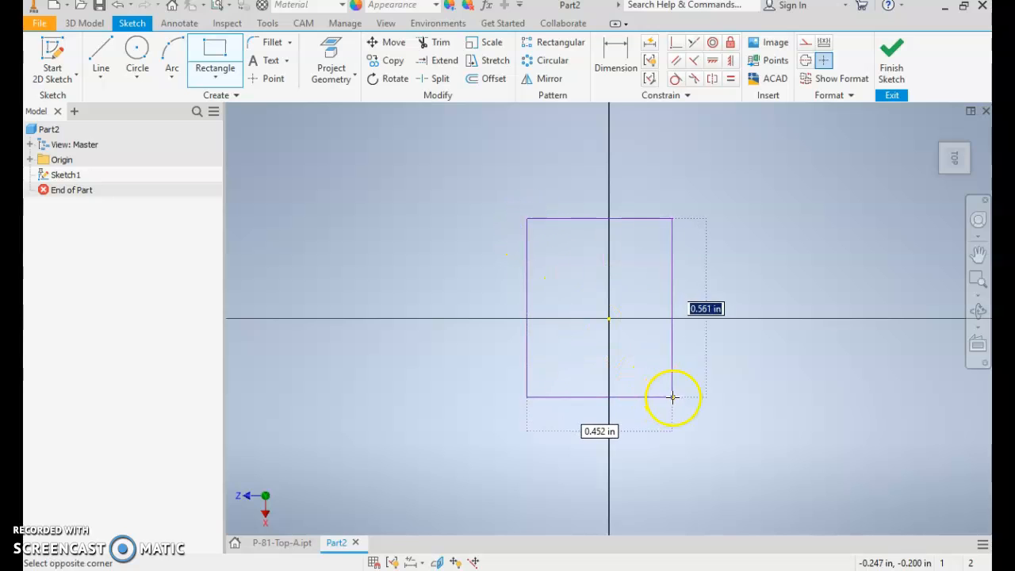
click(709, 402)
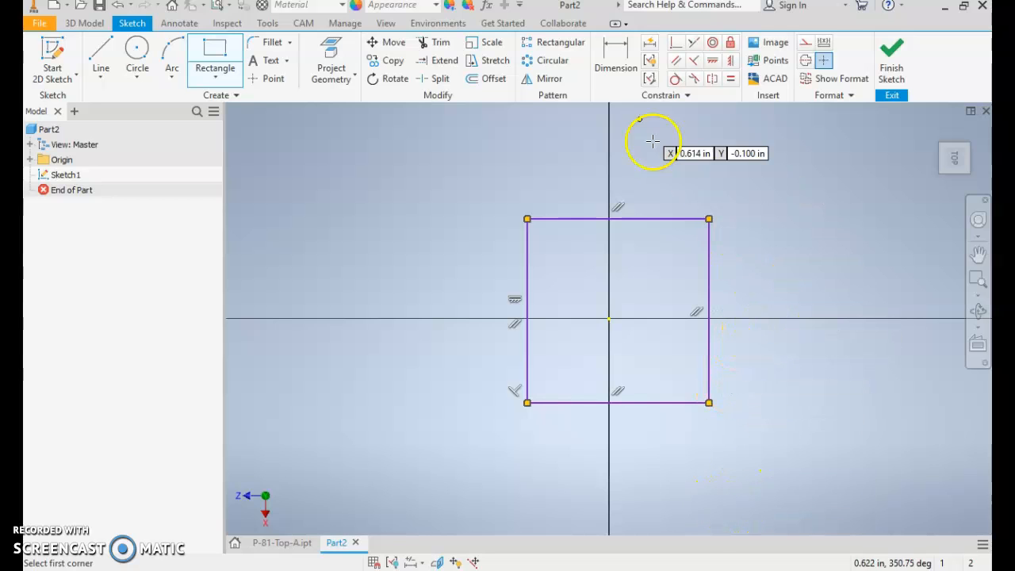
- Centre the rectangle on the origin with horizontal and vertical constraints between its edge midpoints and the origin point
click(714, 63)
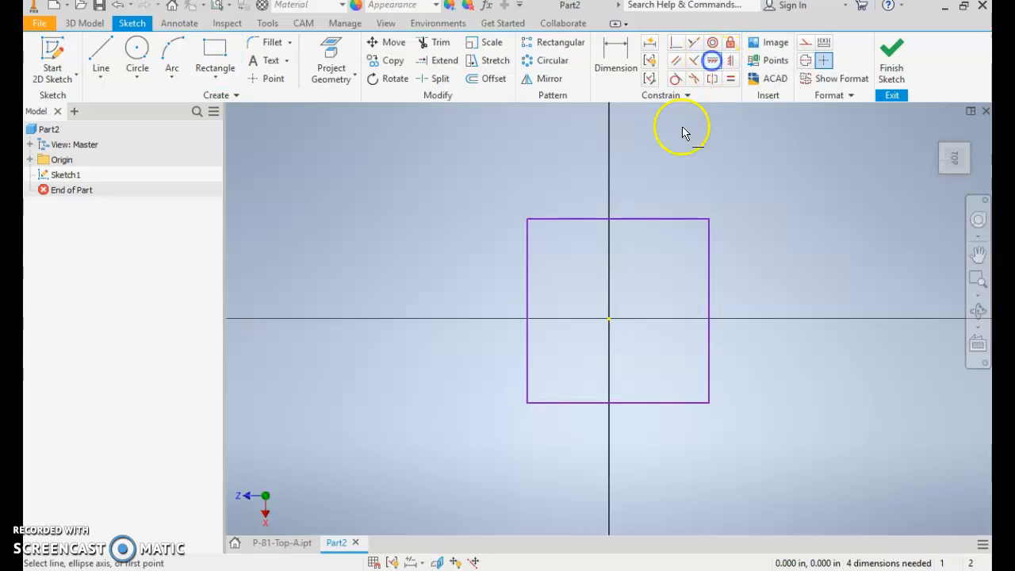
click(618, 220)
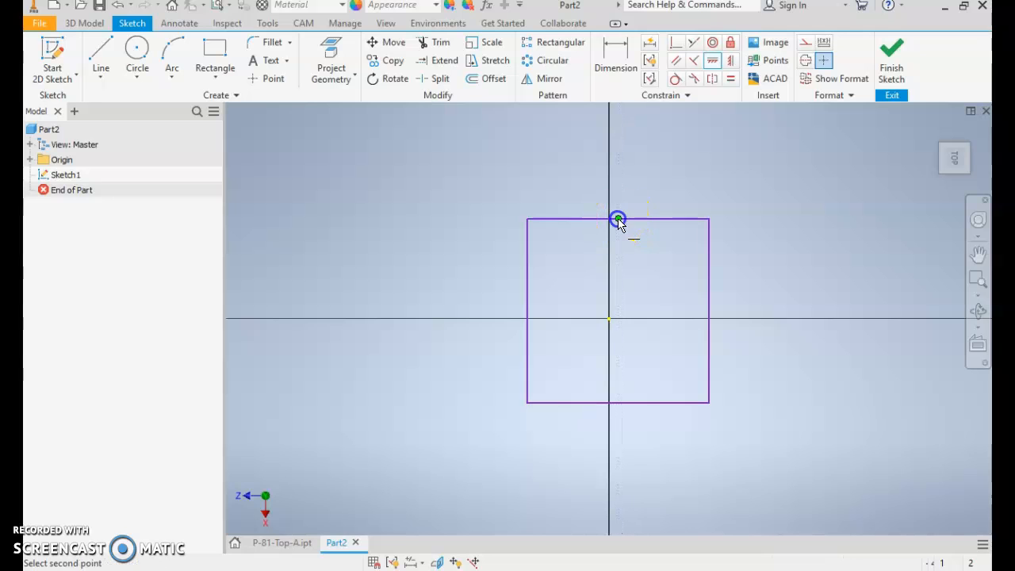
click(608, 319)
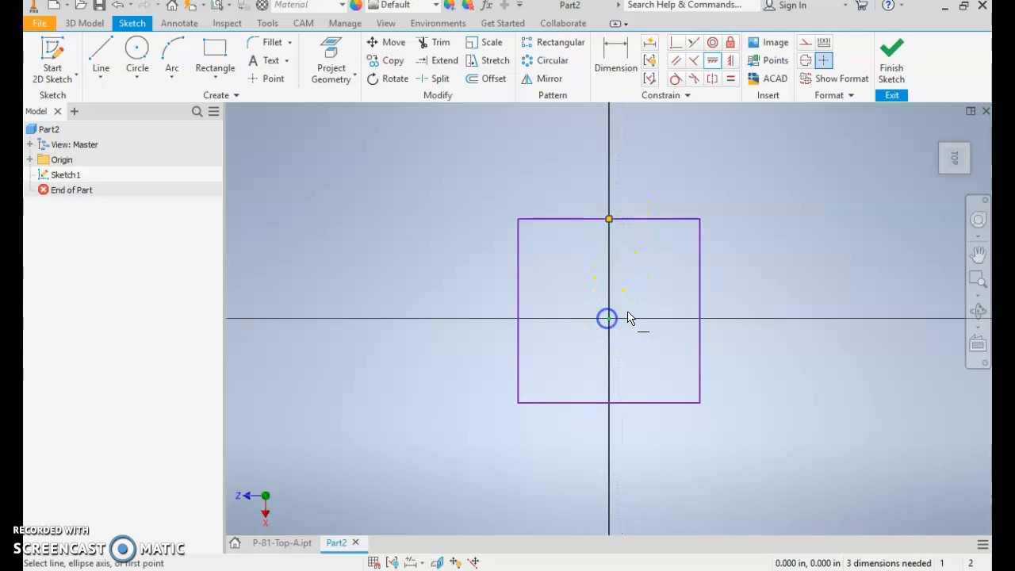
click(731, 62)
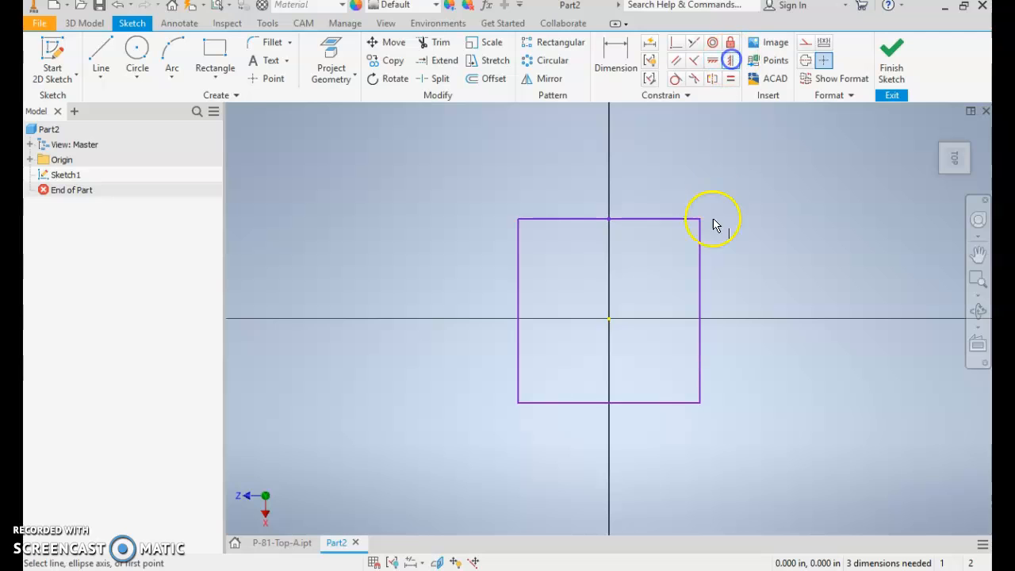
click(700, 312)
click(610, 319)
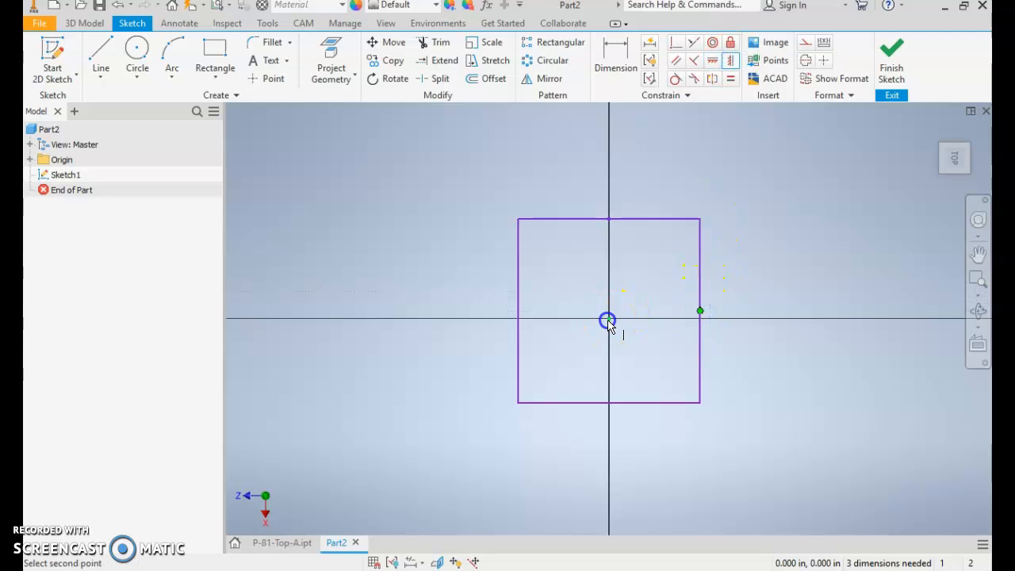
- Dimension the distance between the rectangle's two side edges as 1 in
click(612, 51)
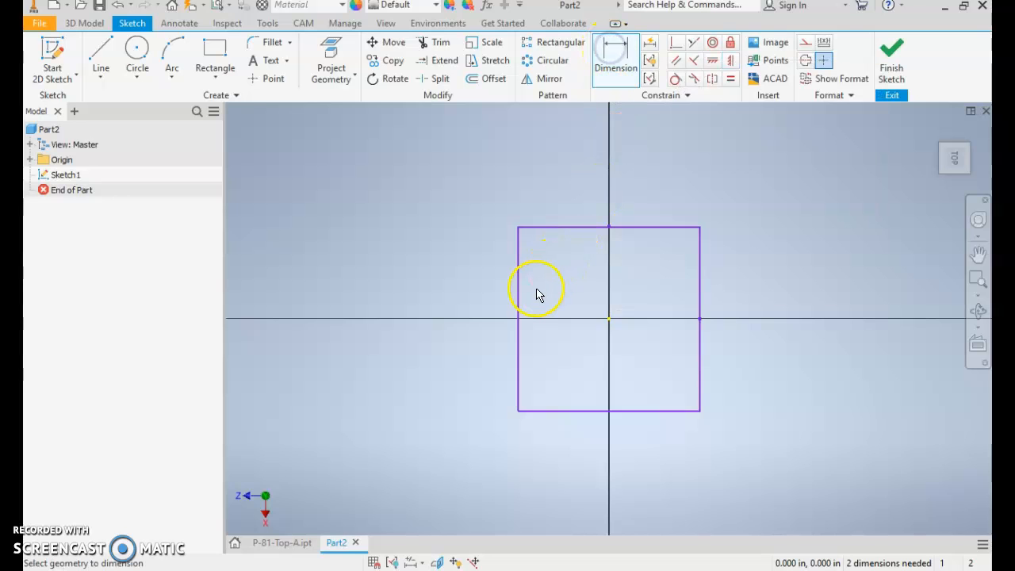
click(519, 293)
click(700, 299)
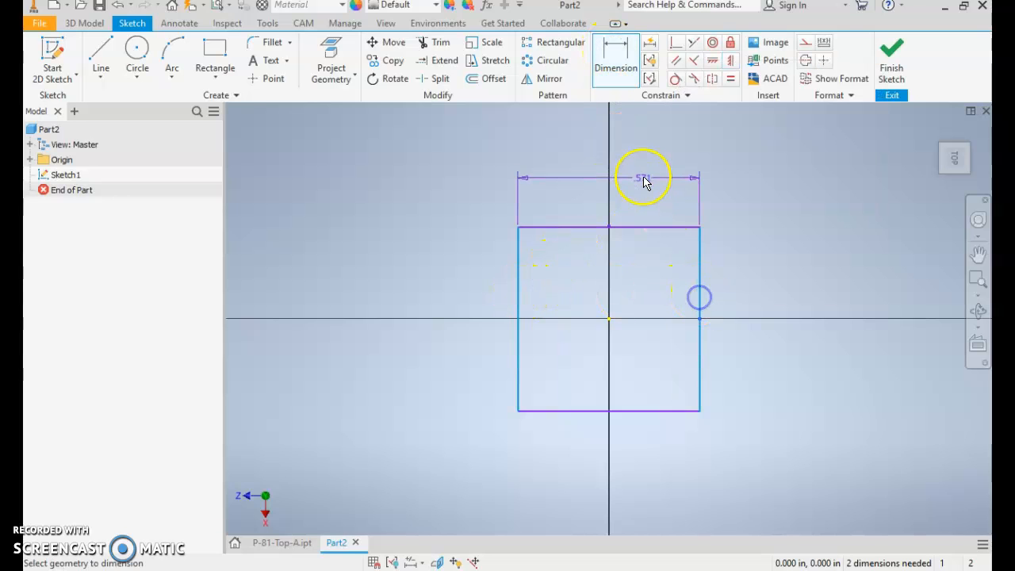
click(643, 181)
text(1)
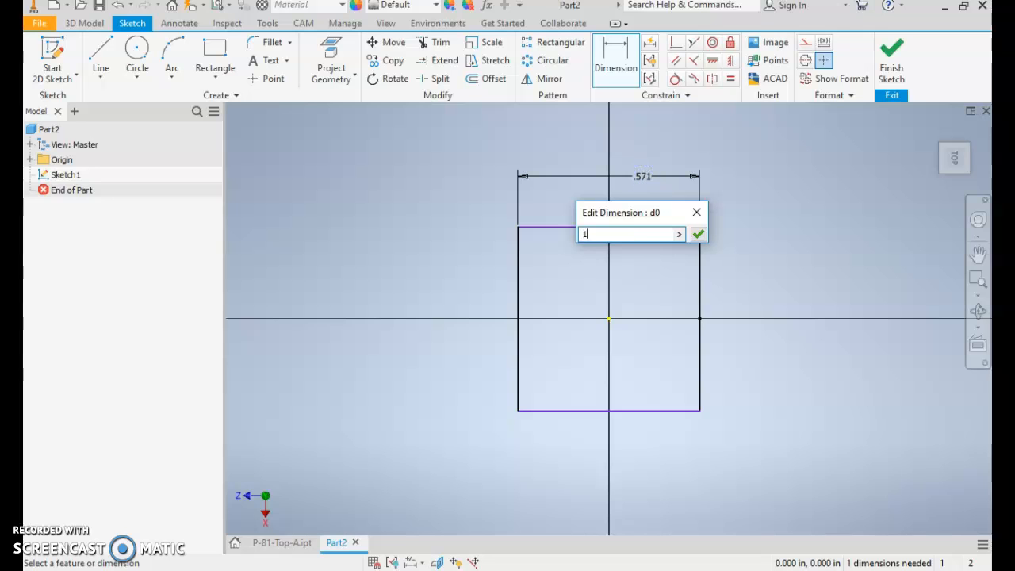
key(Return)
- Dimension the distance between the rectangle's upper and lower edges as 1 in and finish the sketch
click(691, 176)
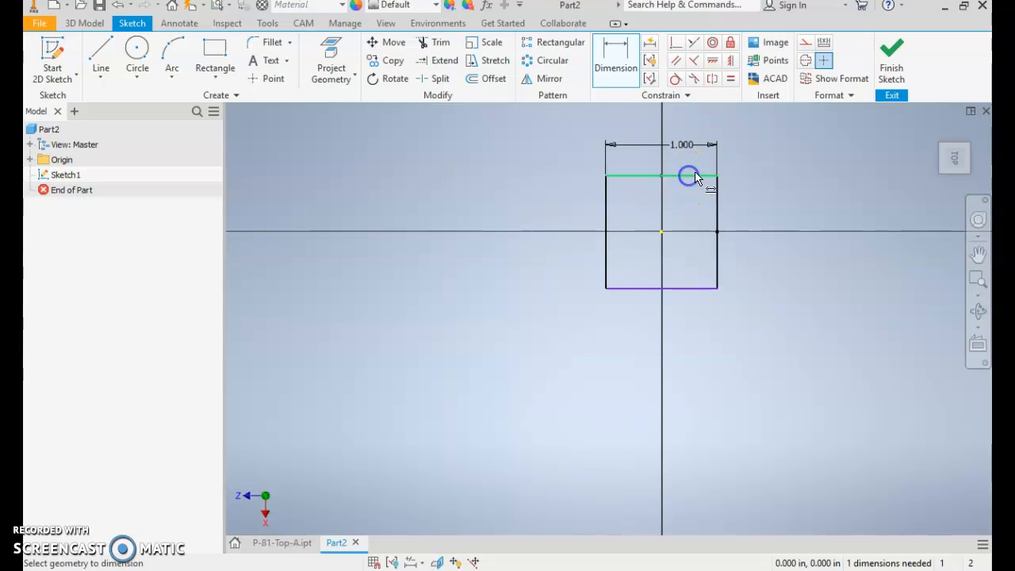
click(703, 289)
click(681, 175)
click(754, 230)
text(1)
key(Return)
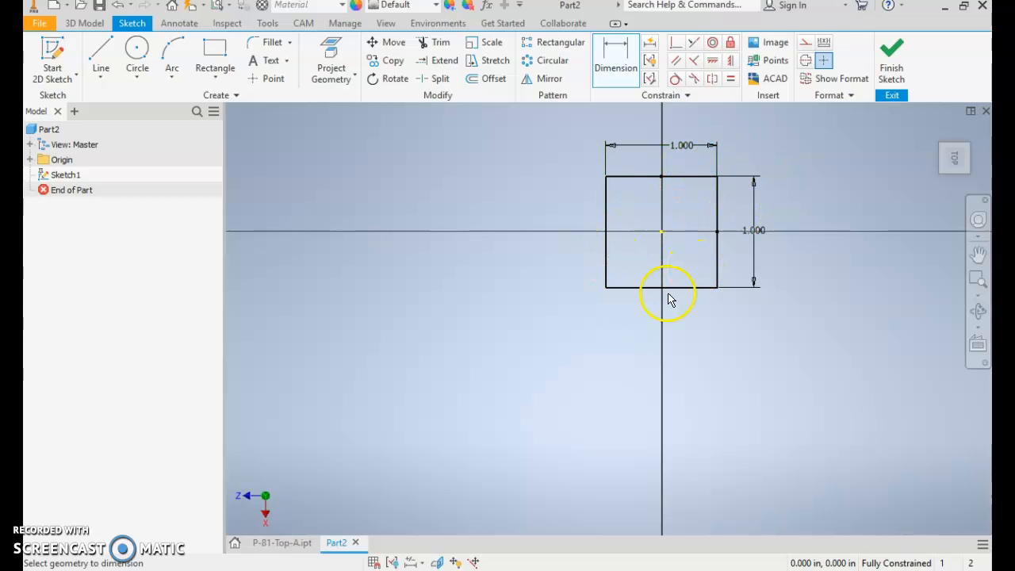
click(891, 62)
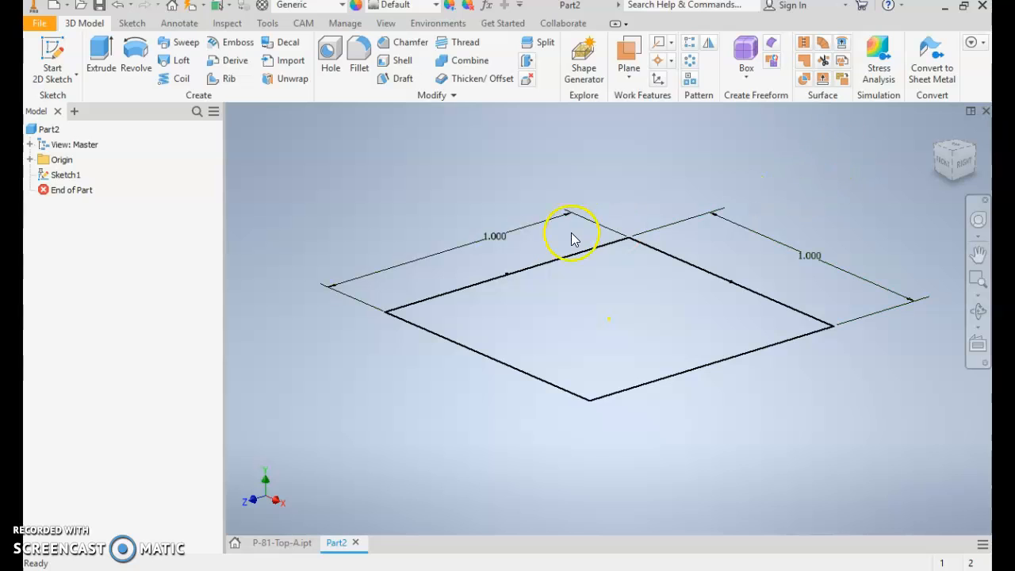
- Extrude the square profile symmetrically about the sketch plane by a total distance of 0.5 in
click(100, 53)
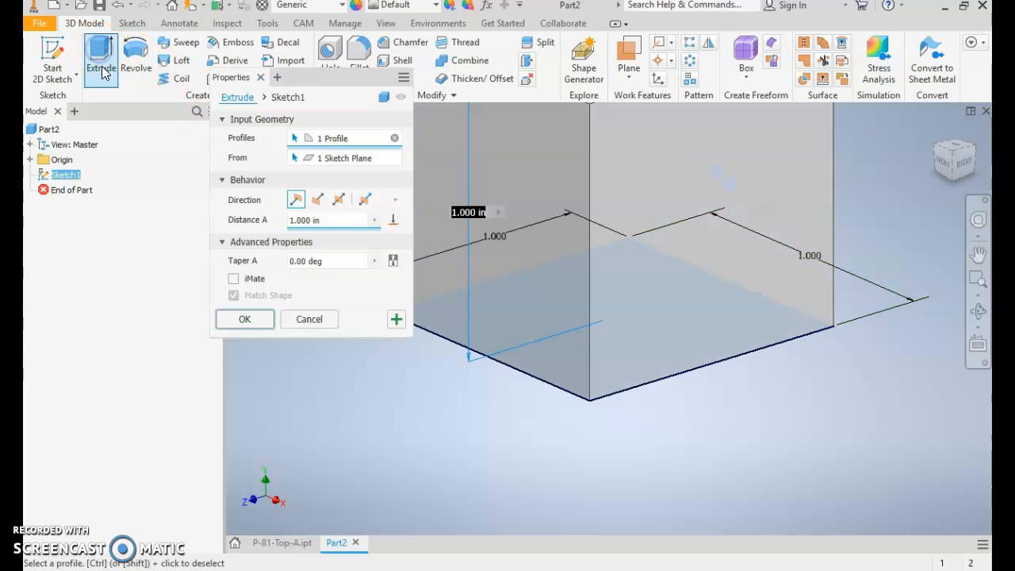
click(339, 201)
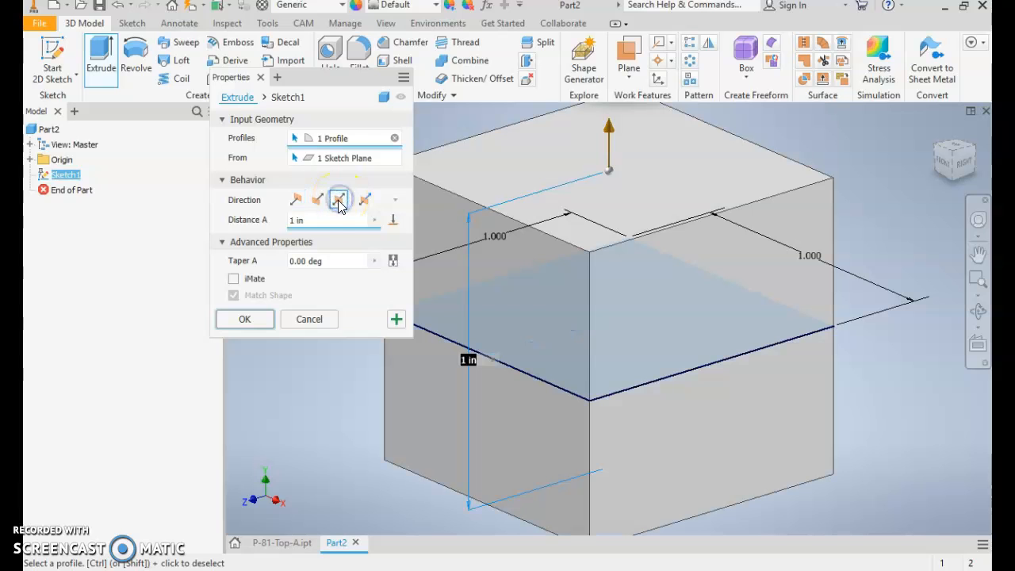
click(319, 219)
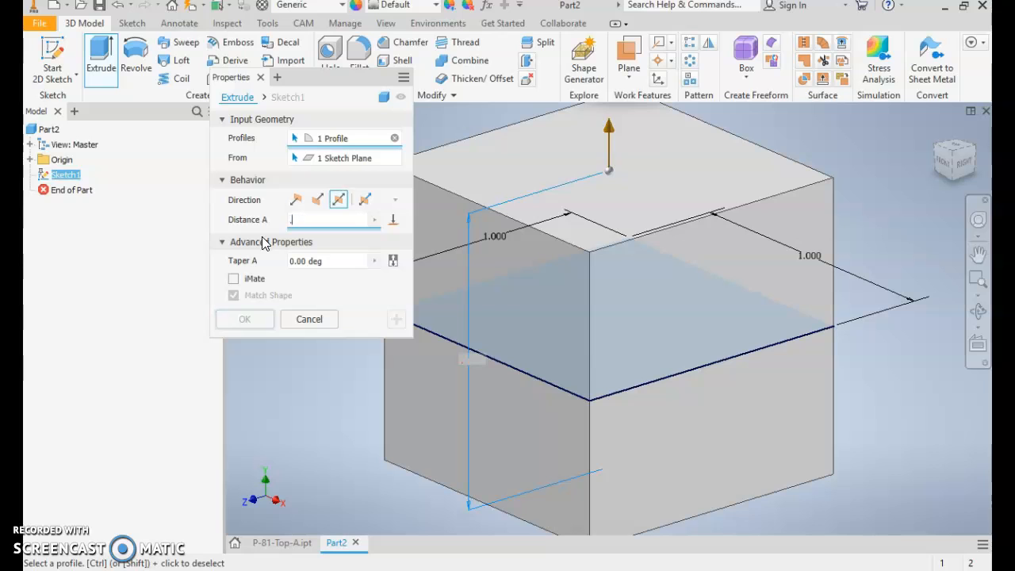
text(.5)
click(247, 319)
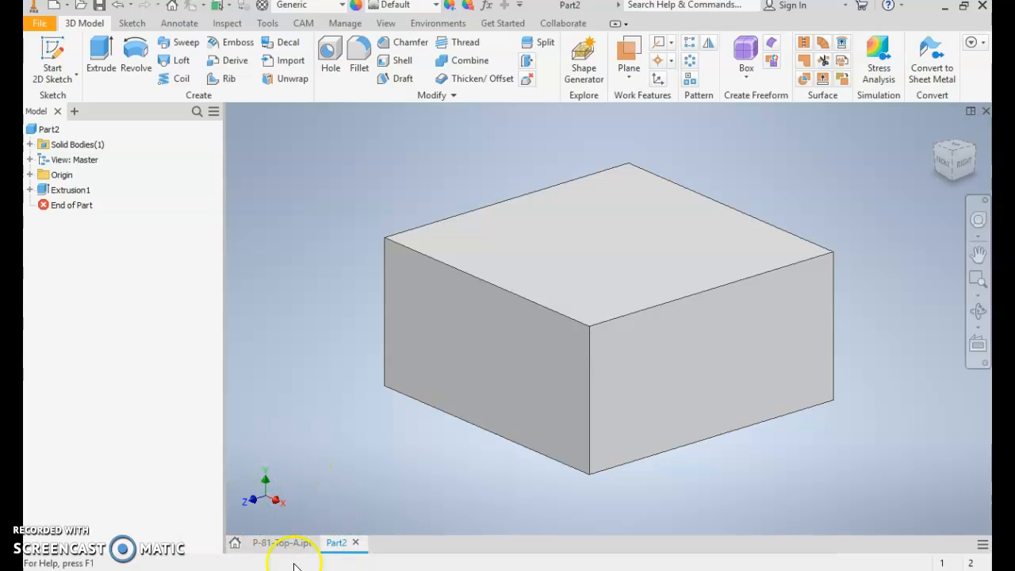
- Switch back to the P-81-Top-A part to view it
click(279, 544)
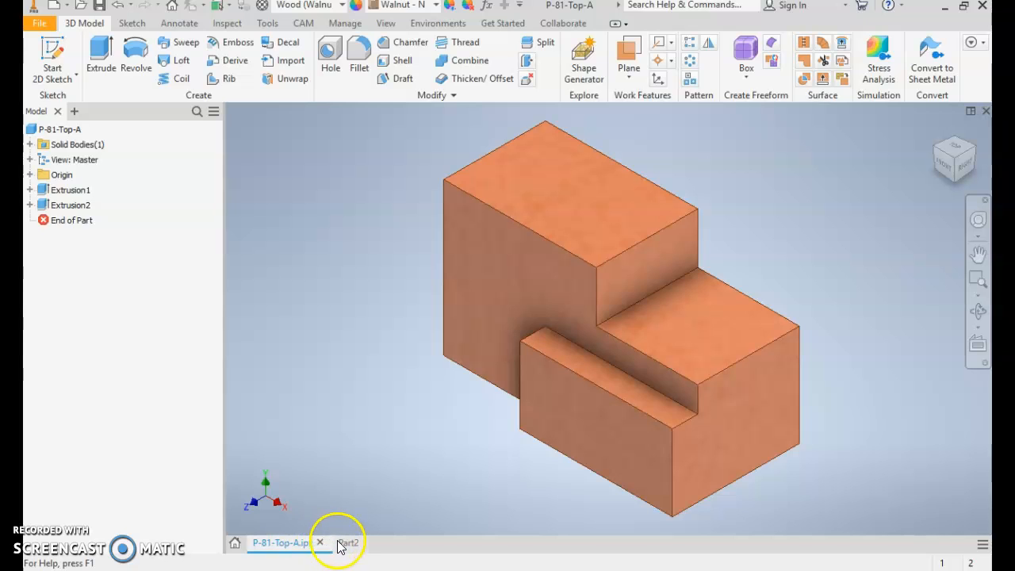
- Switch to the new block part and set its material to Gold
mouse_move(344, 542)
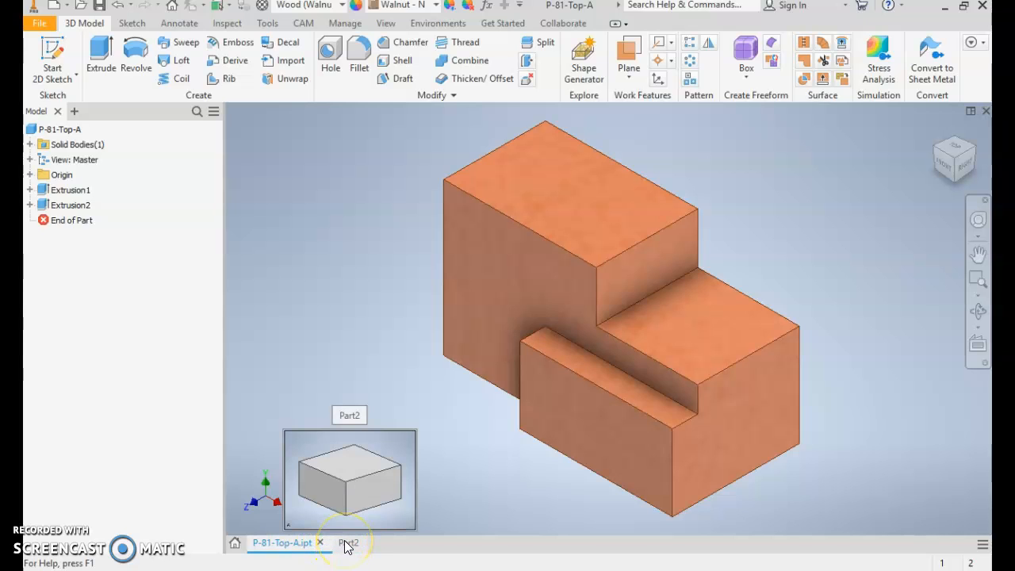
click(349, 544)
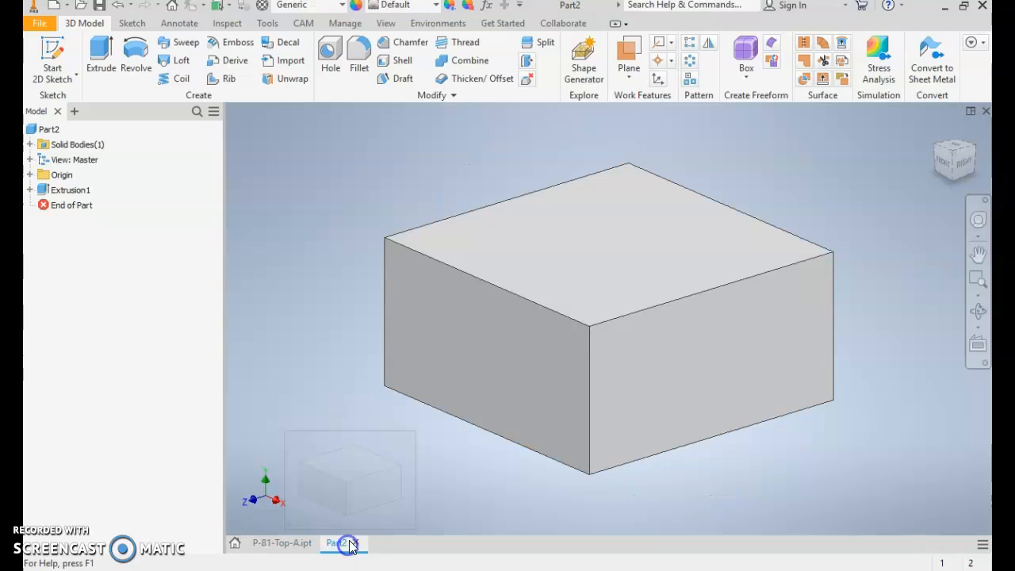
click(342, 6)
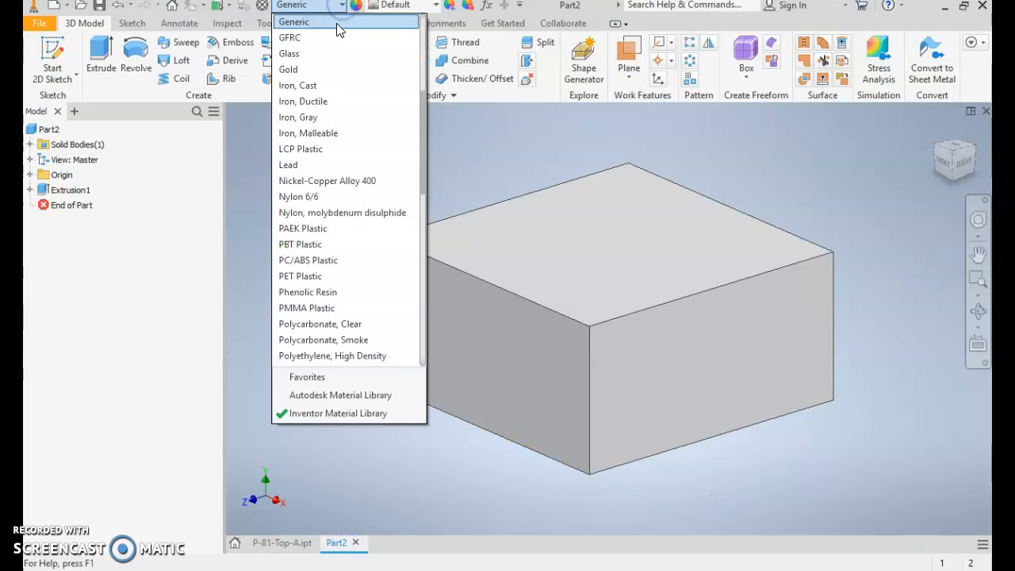
click(288, 72)
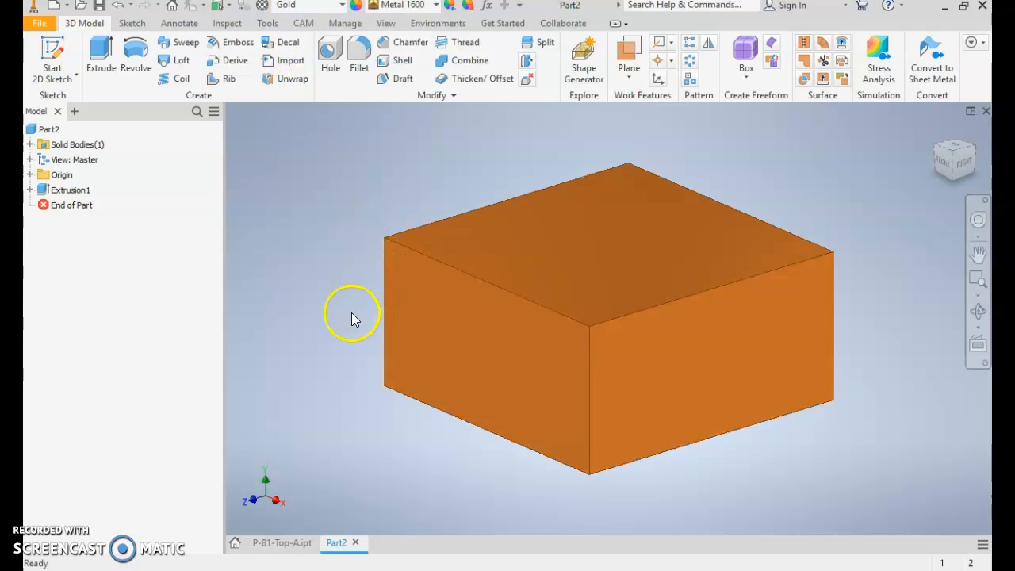
- Start saving the block and browse from the Desktop through CAD 1-2 and Inventor to the Practice folder
click(39, 27)
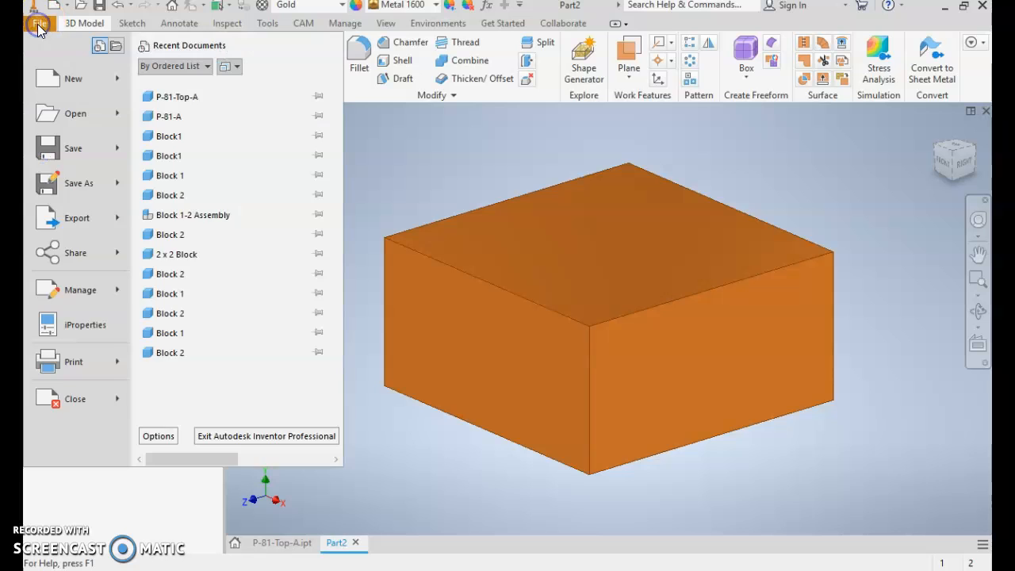
click(65, 150)
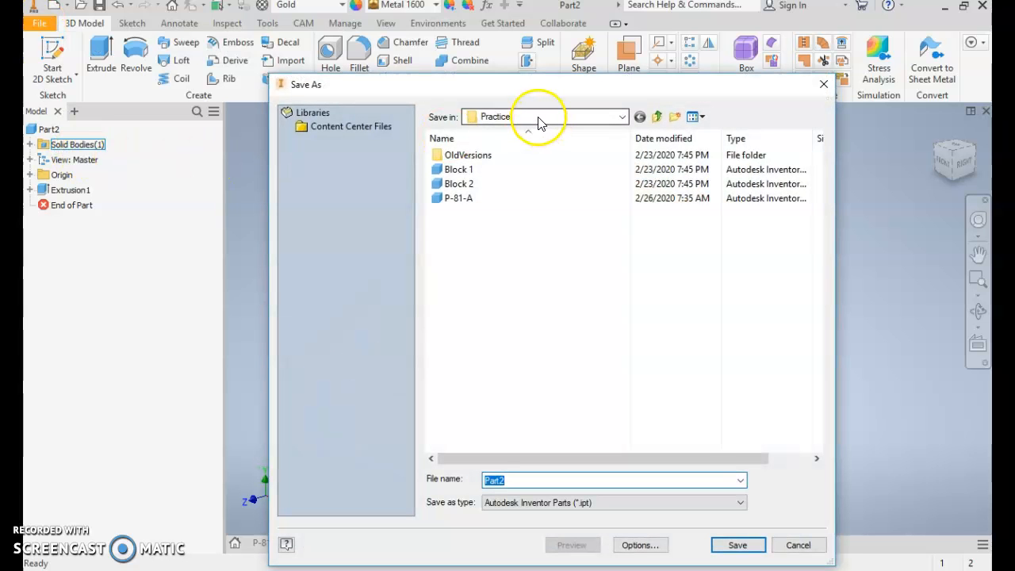
click(538, 119)
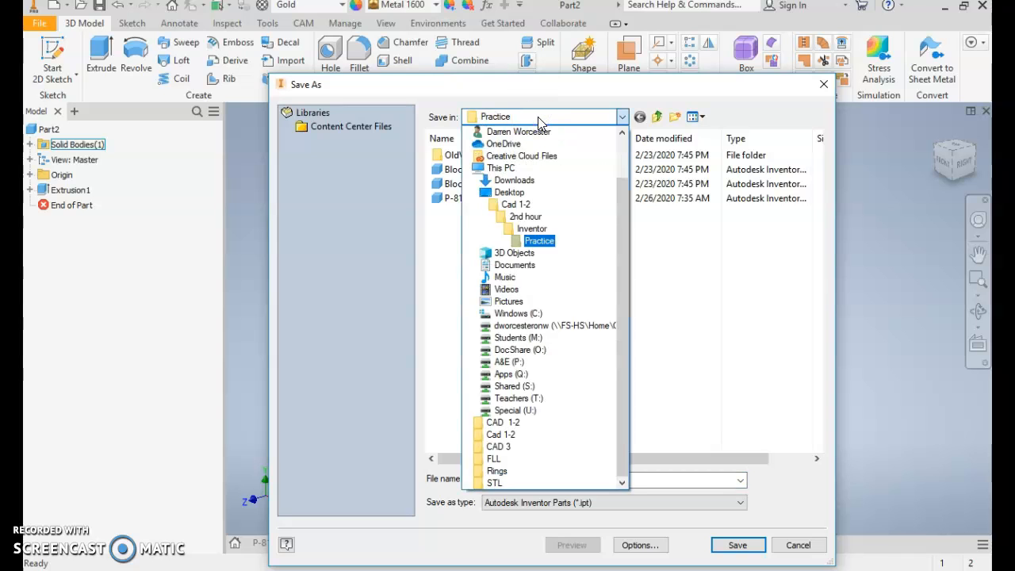
click(547, 117)
click(551, 119)
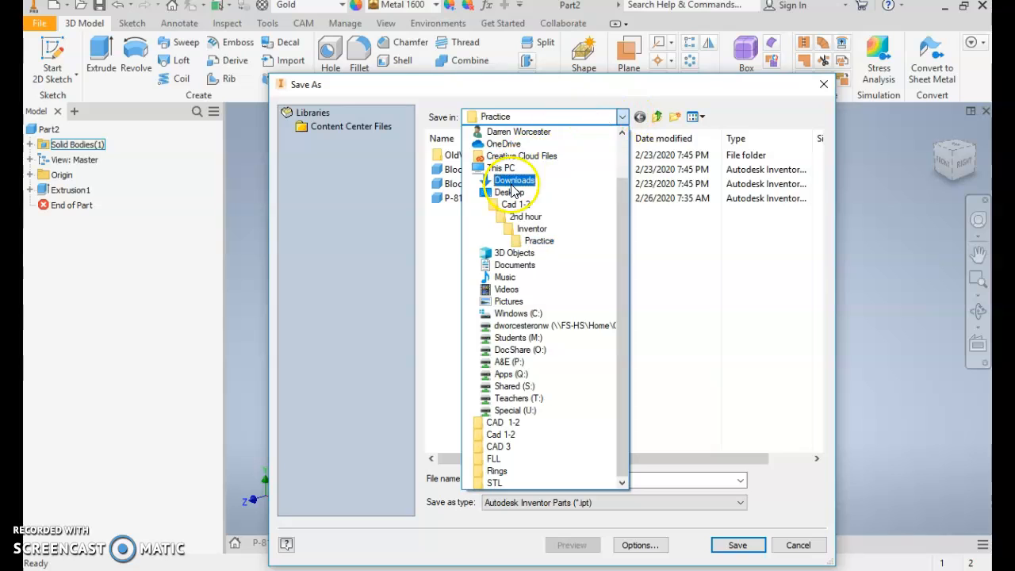
click(508, 193)
double_click(469, 154)
click(469, 155)
double_click(470, 155)
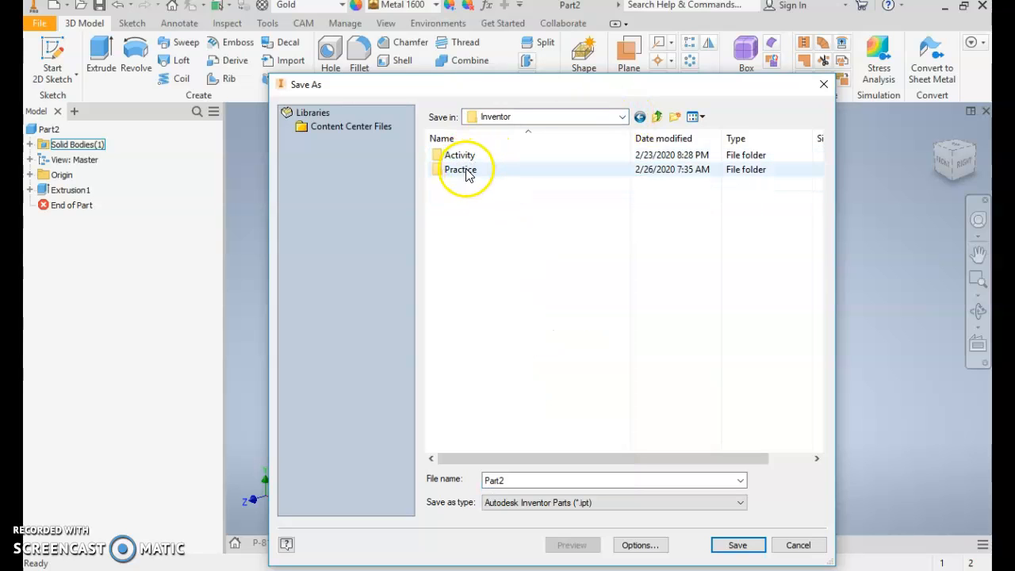
double_click(465, 170)
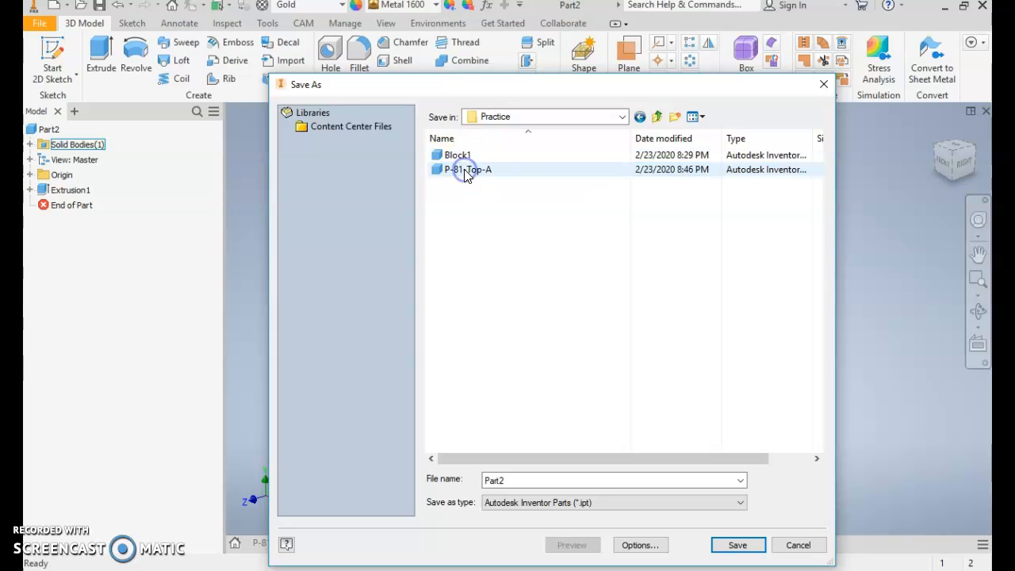
- Base the file name on P-81-Top-A and save the block as P-81-Top-A-2
click(473, 171)
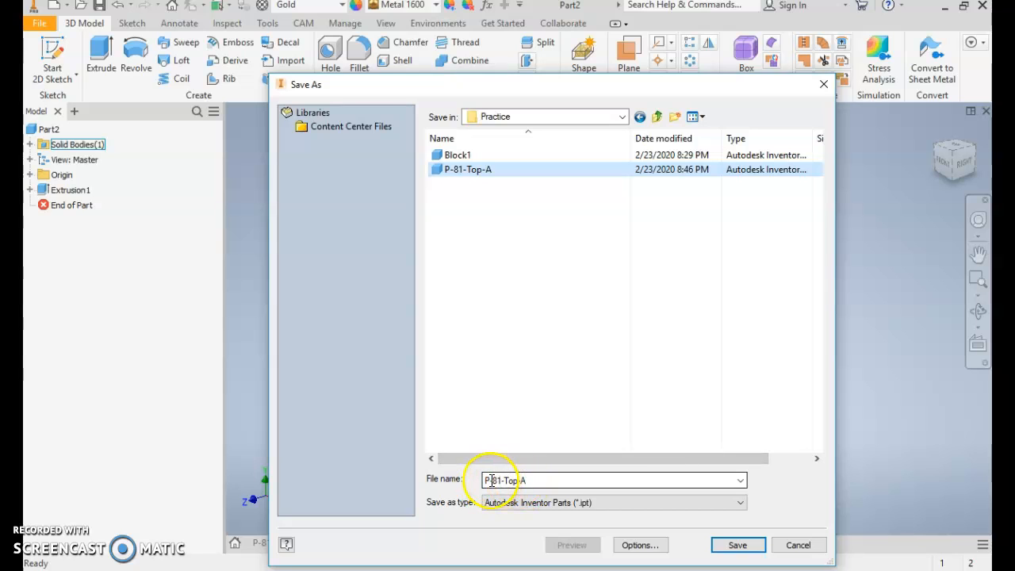
click(540, 480)
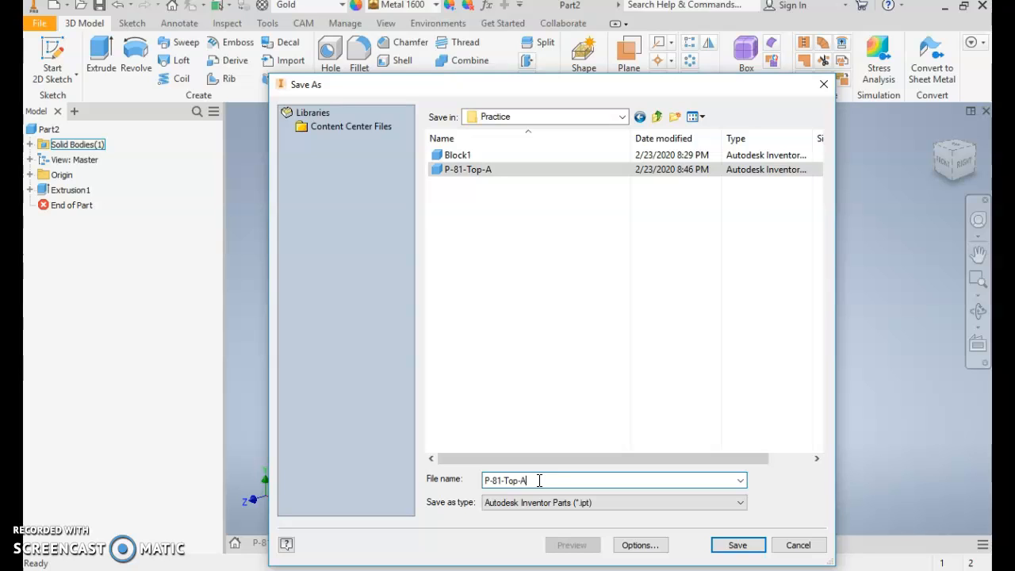
text(-2)
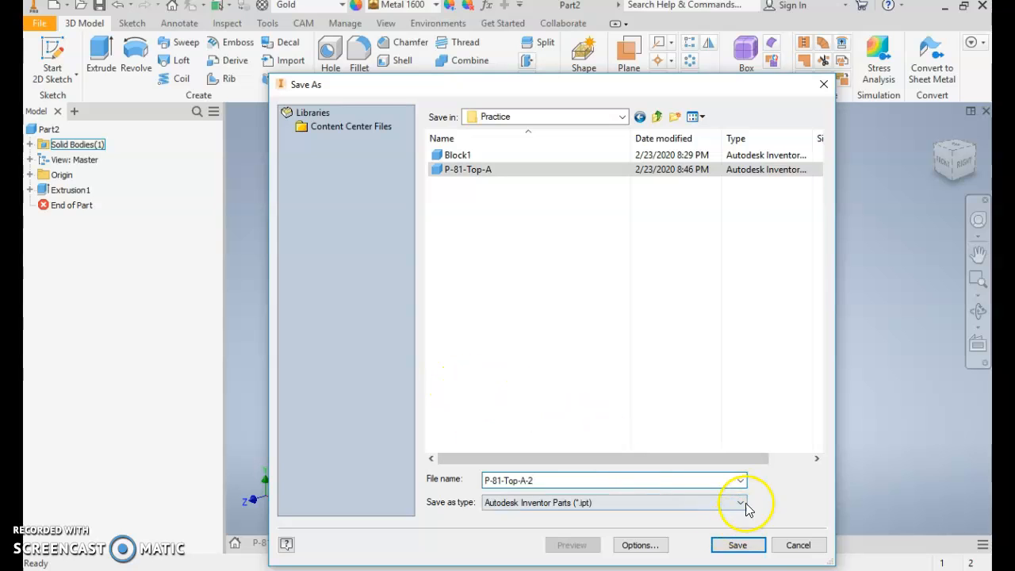
click(738, 545)
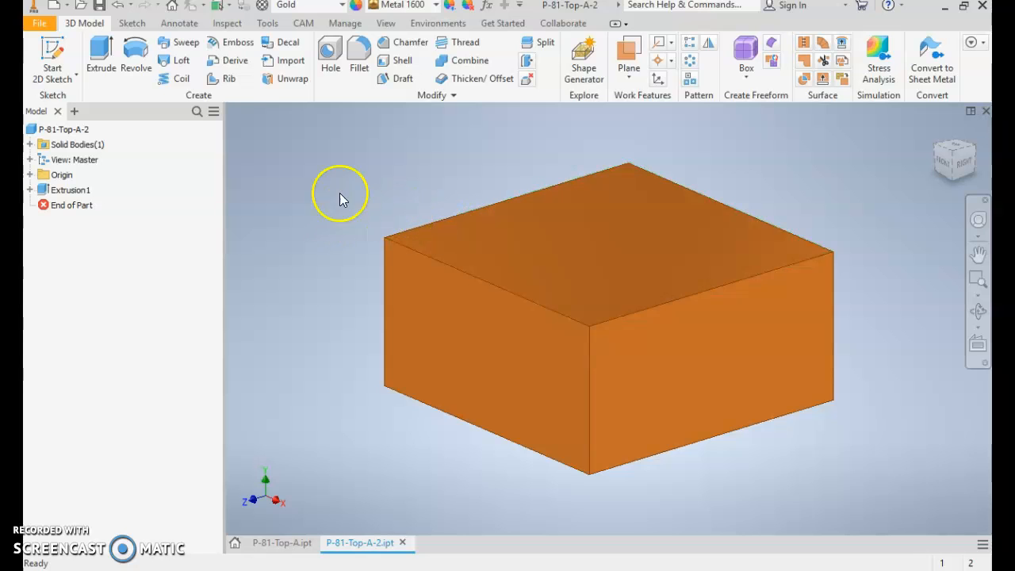
- Create a new assembly from the English Standard (in).iam template
click(34, 27)
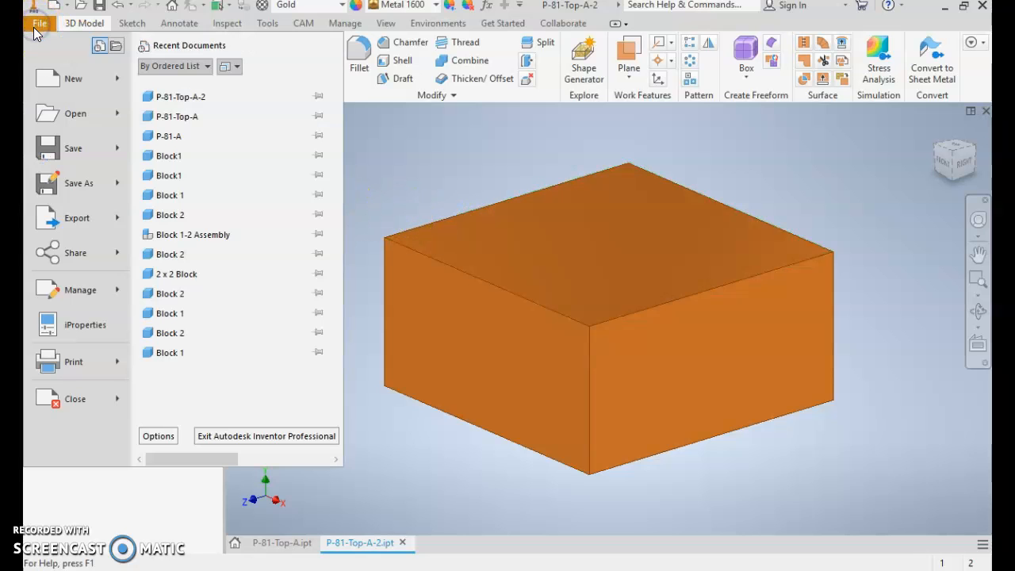
click(45, 81)
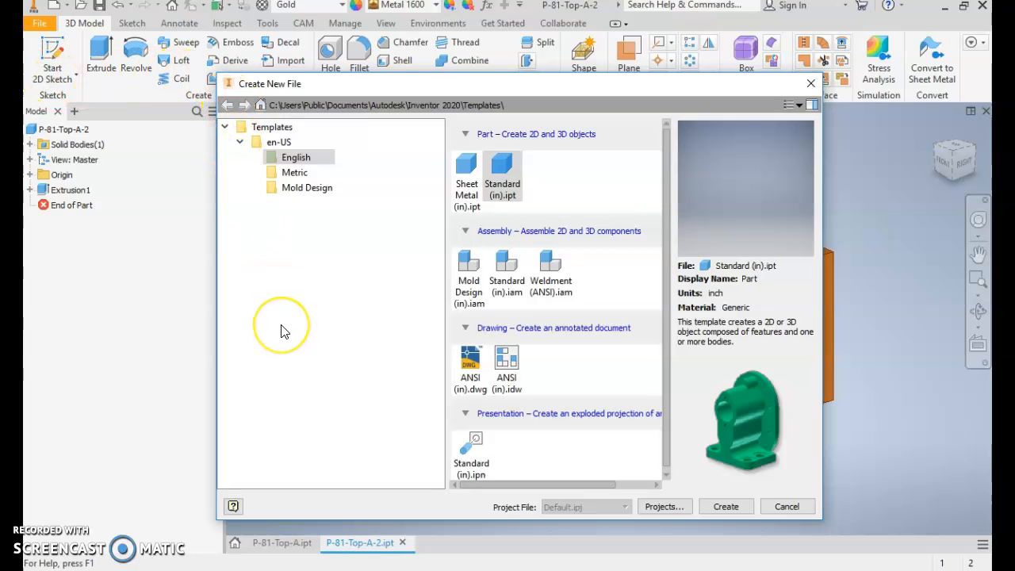
double_click(508, 268)
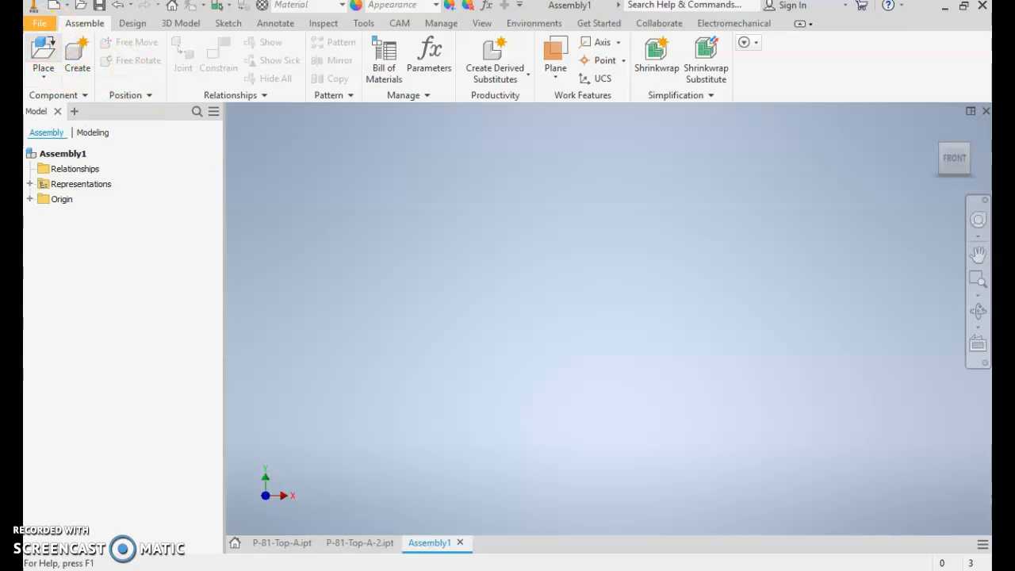
- Place one instance of P-81-Top-A from the Practice folder under Desktop, CAD 1-2, Inventor into the assembly
click(40, 49)
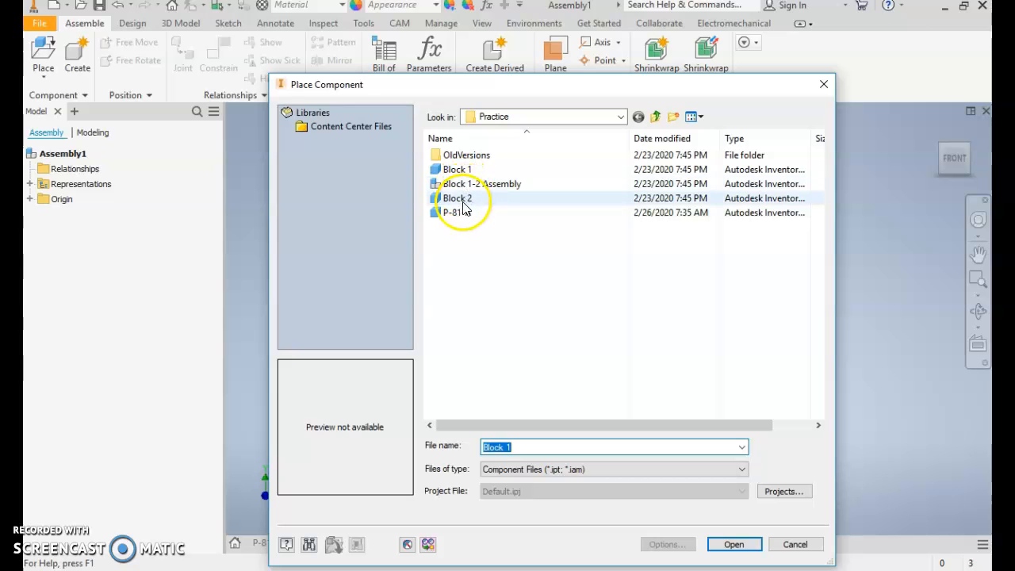
click(558, 117)
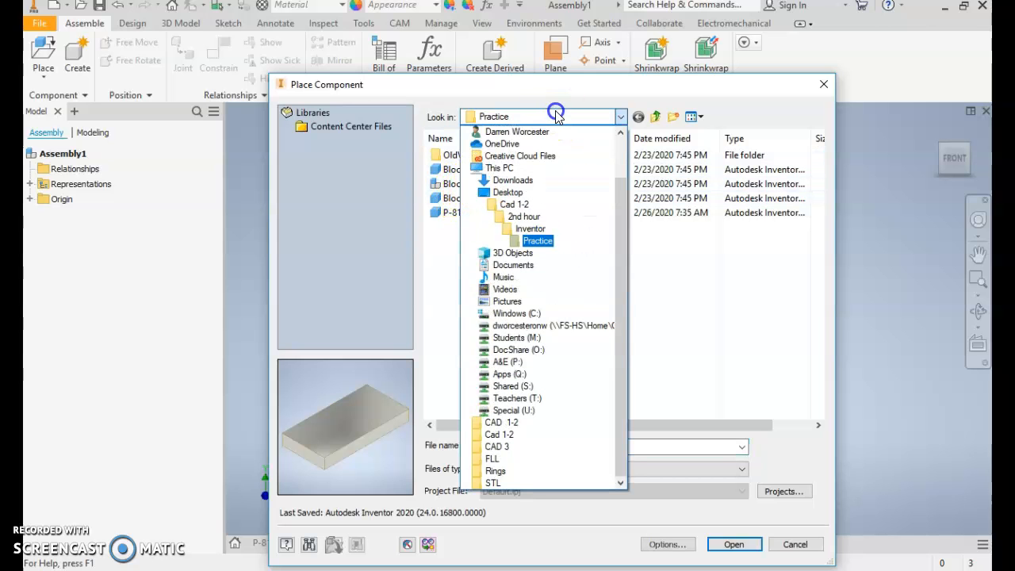
click(503, 193)
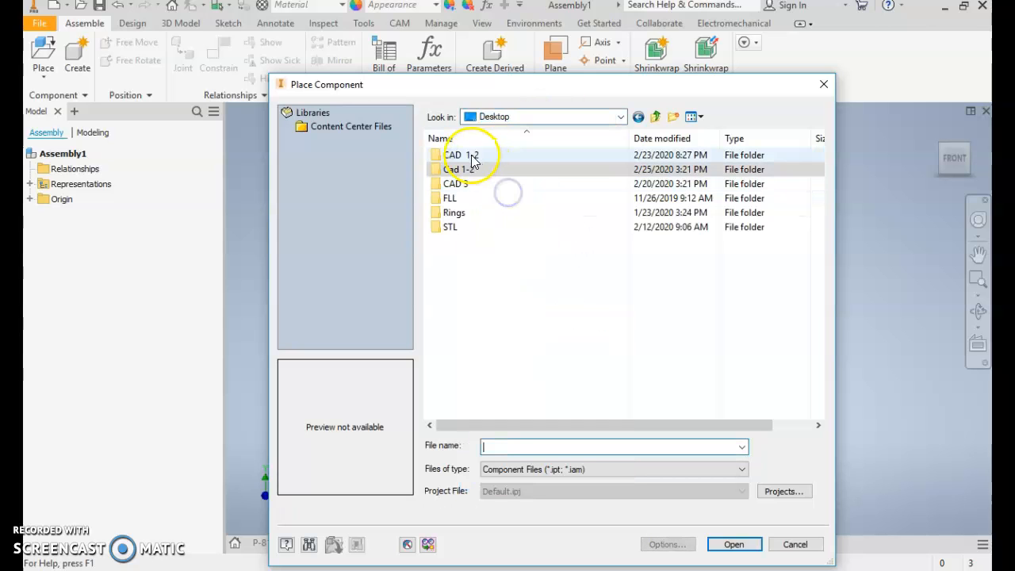
double_click(468, 156)
double_click(467, 156)
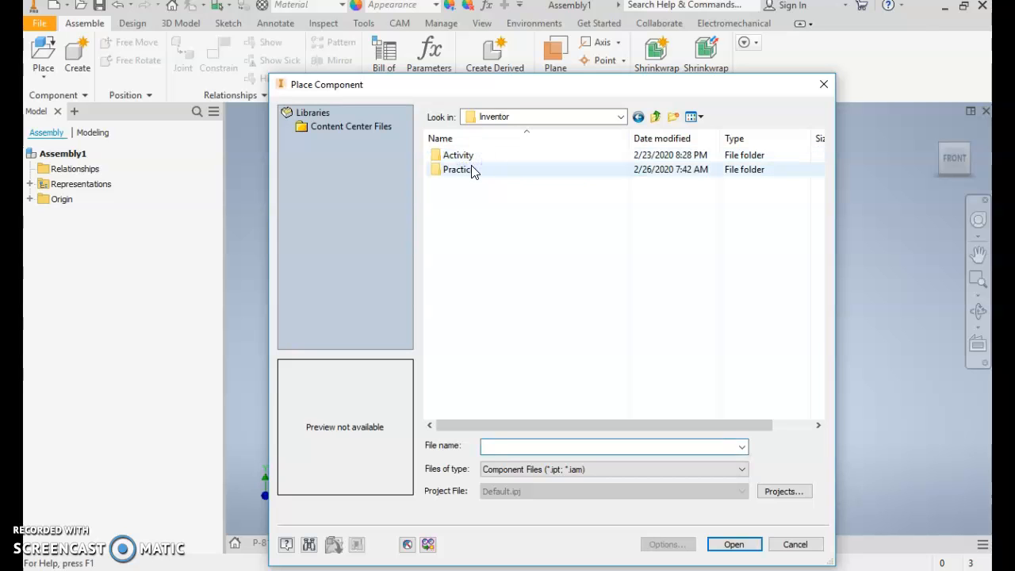
double_click(470, 169)
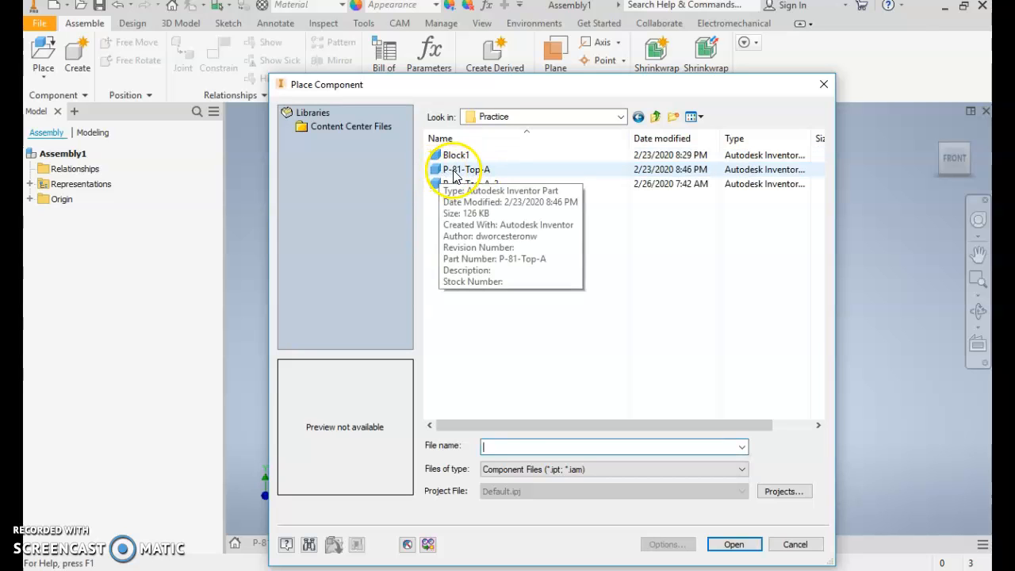
click(452, 169)
double_click(454, 169)
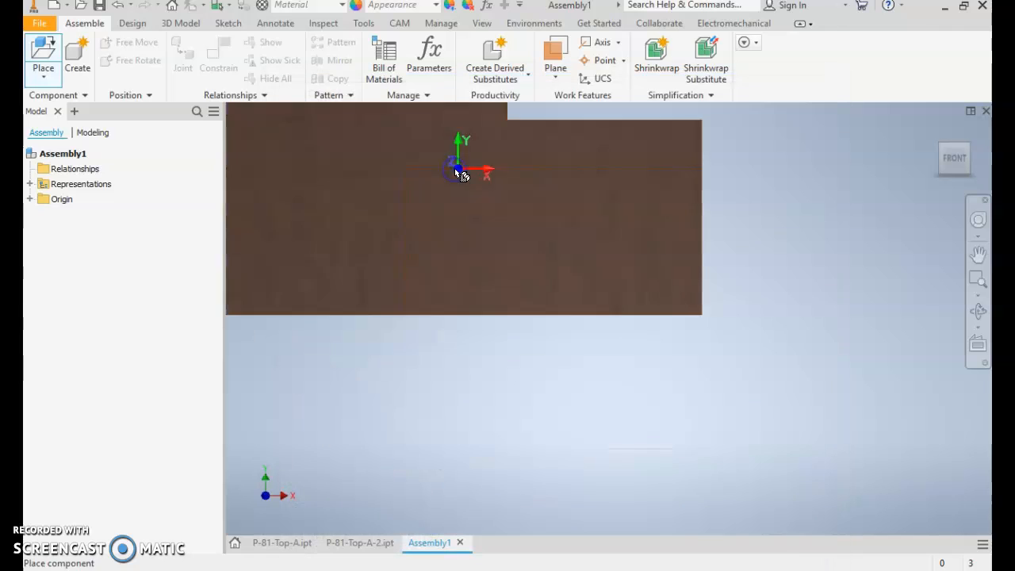
click(609, 288)
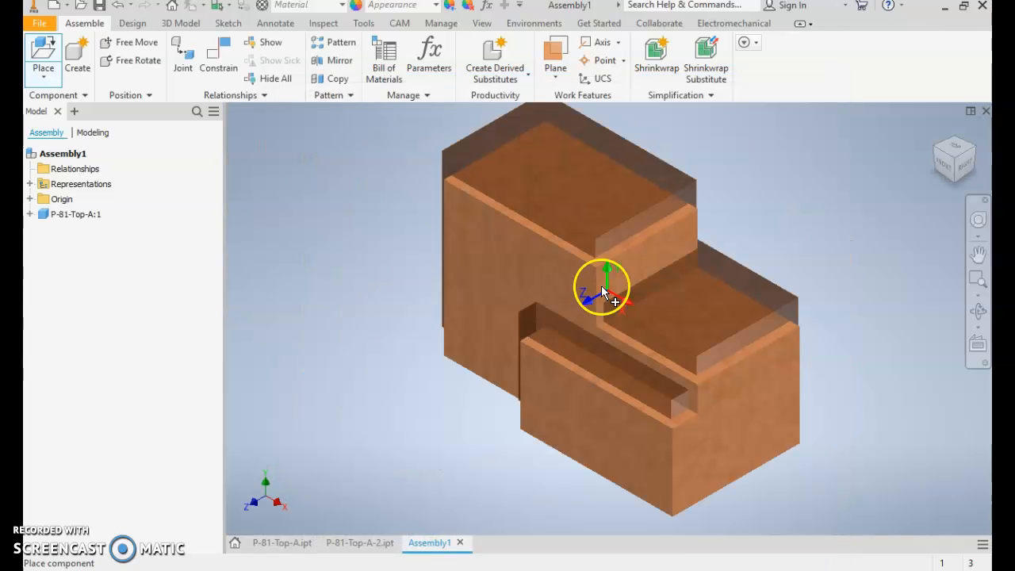
key(Escape)
- Place one instance of P-81-Top-A-2 in the empty space beside the stepped part
click(43, 57)
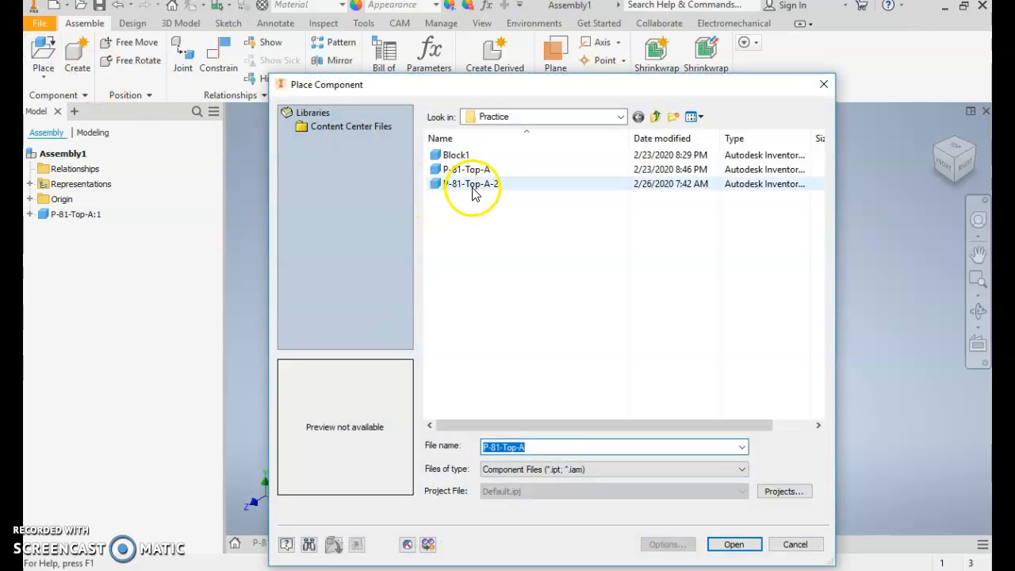
double_click(472, 185)
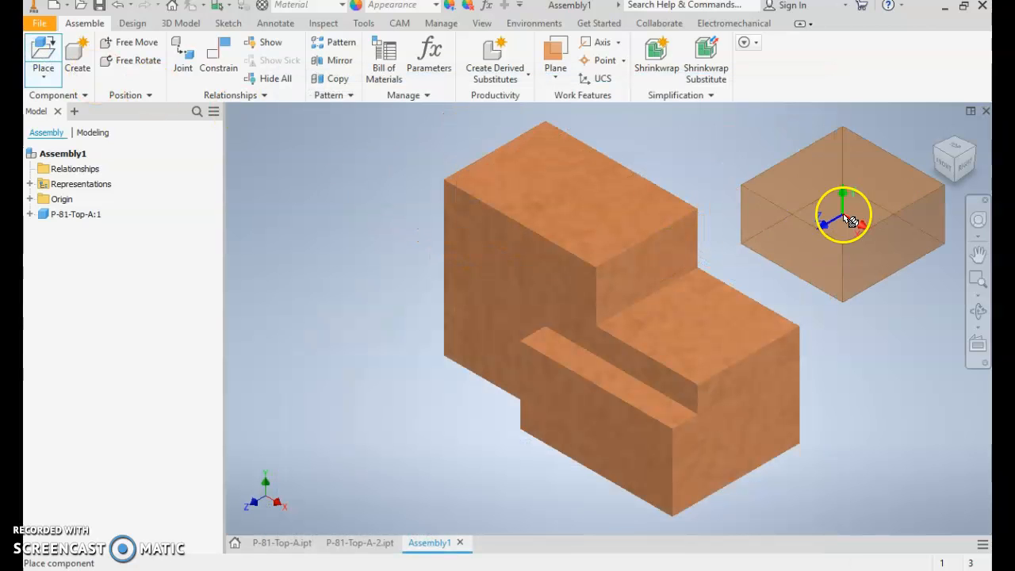
click(843, 215)
key(Escape)
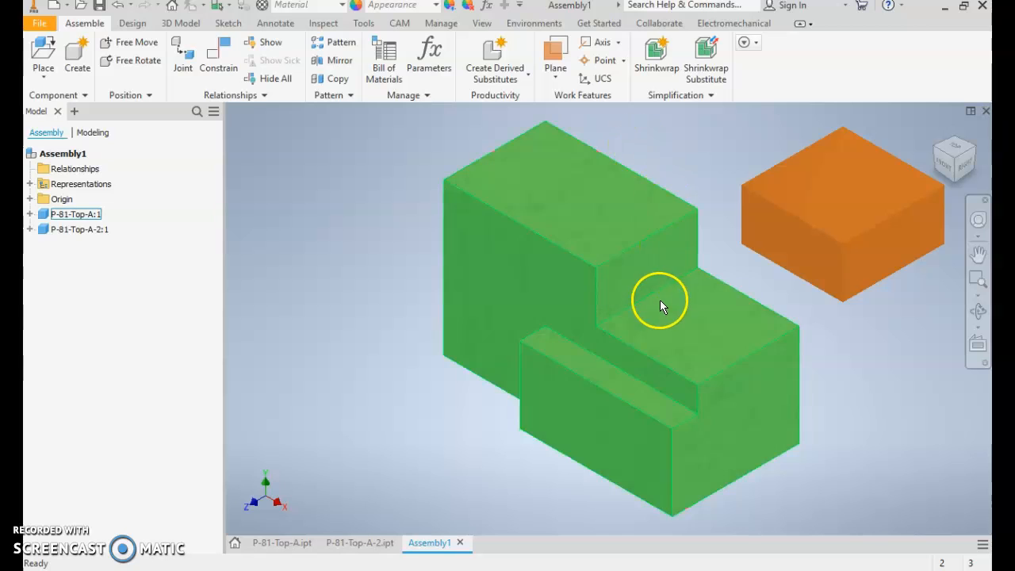
- Move the stepped P-81-Top-A component farther away from the gold block
middle_drag(659, 300, 617, 283)
scroll(615, 284, down, 2)
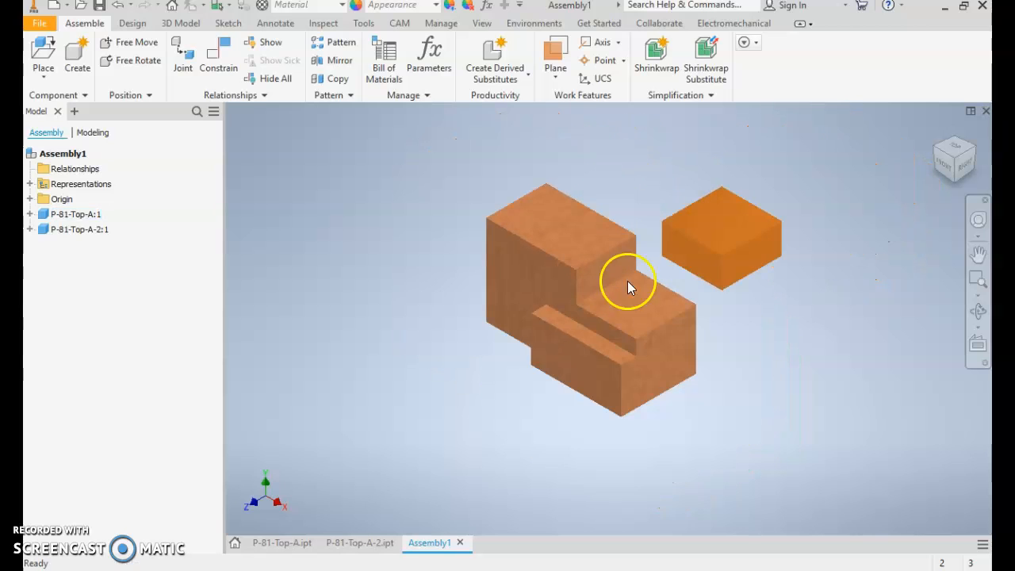
click(700, 313)
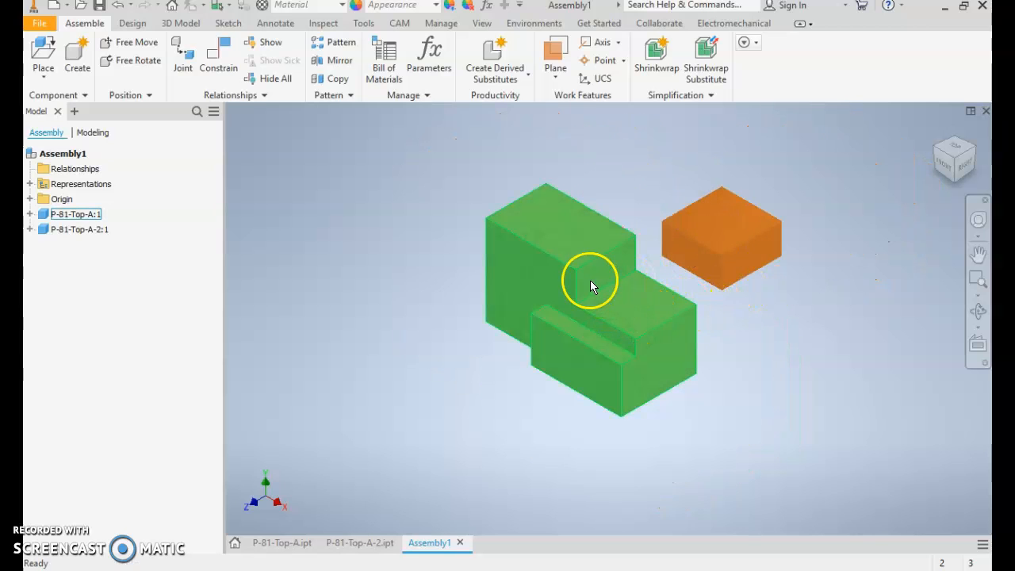
drag(584, 285, 536, 279)
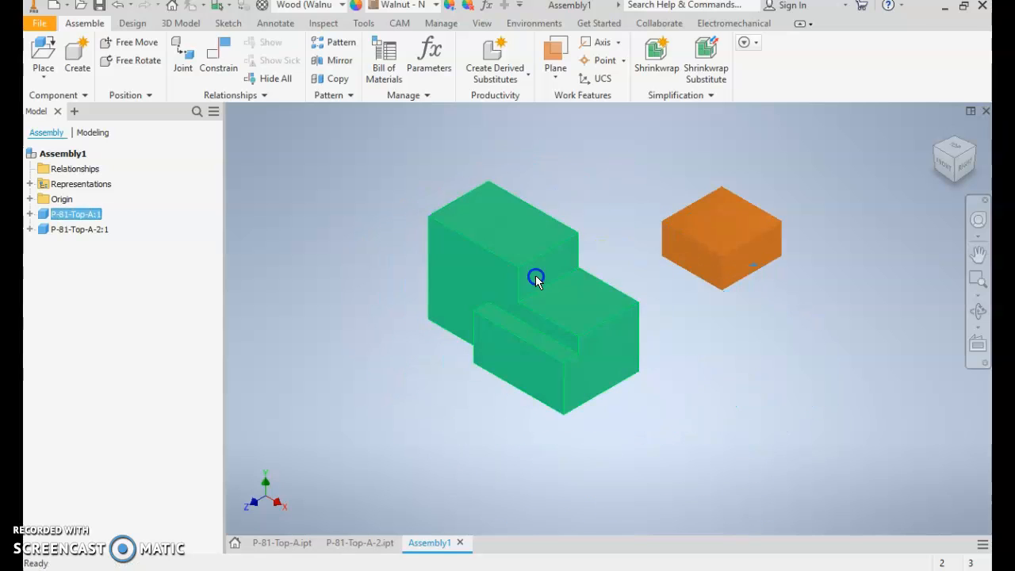
- Ground the P-81-Top-A component so its position is fixed in the assembly
click(515, 270)
right_click(515, 272)
click(516, 274)
right_click(520, 287)
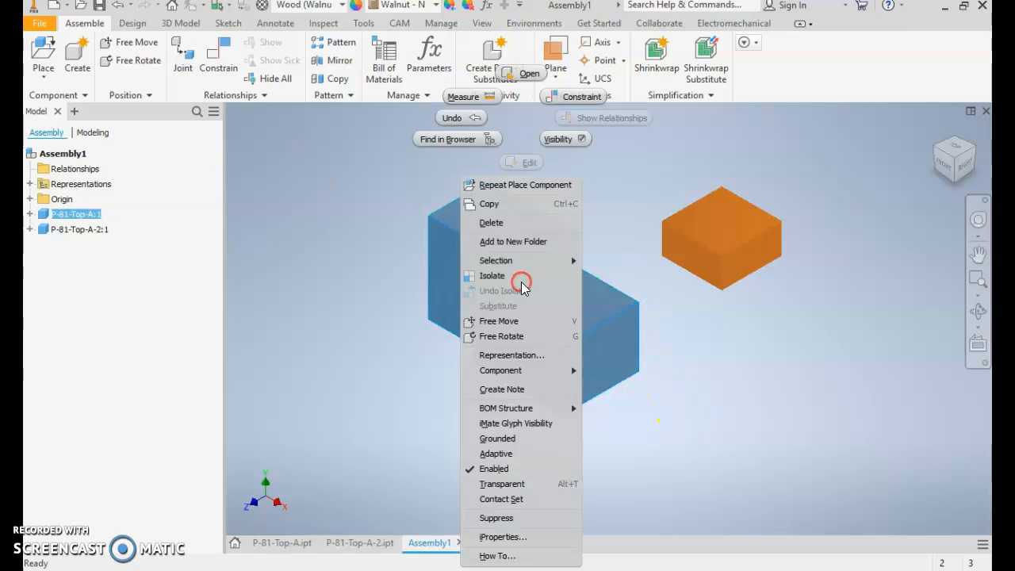
click(473, 441)
- Test component freedom by trying to move the grounded stepped part and shifting the gold block slightly
drag(531, 289, 550, 303)
drag(548, 268, 491, 264)
click(490, 263)
drag(725, 234, 739, 213)
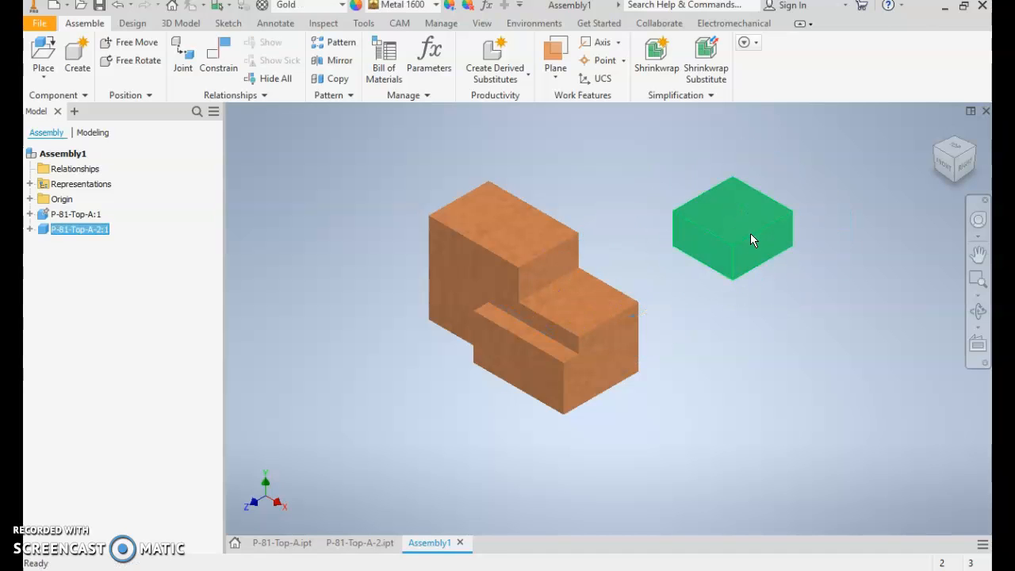
- Mate the gold block's top face to the stepped part's horizontal notch face with a 0.000 in offset
key(c)
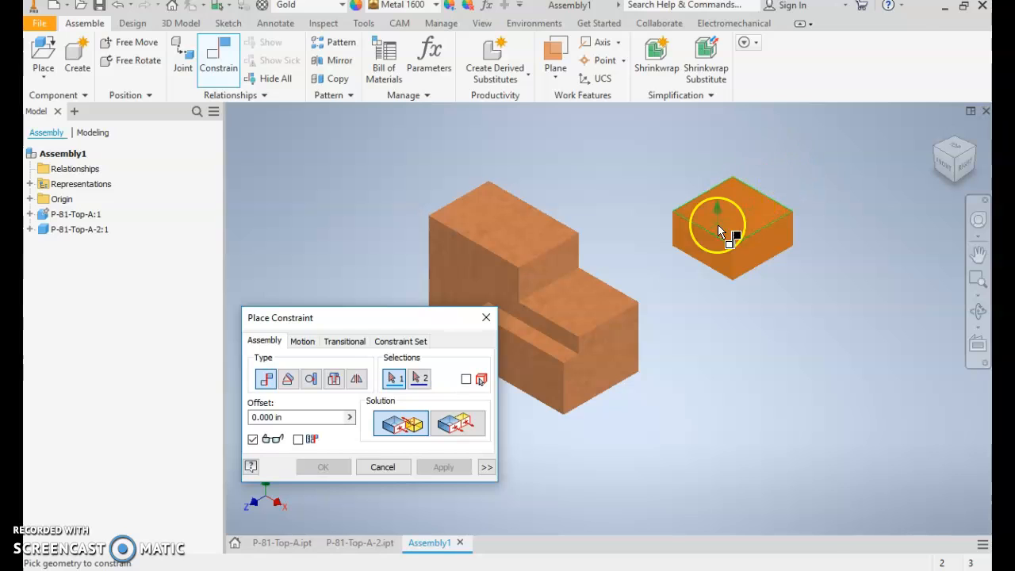
click(742, 213)
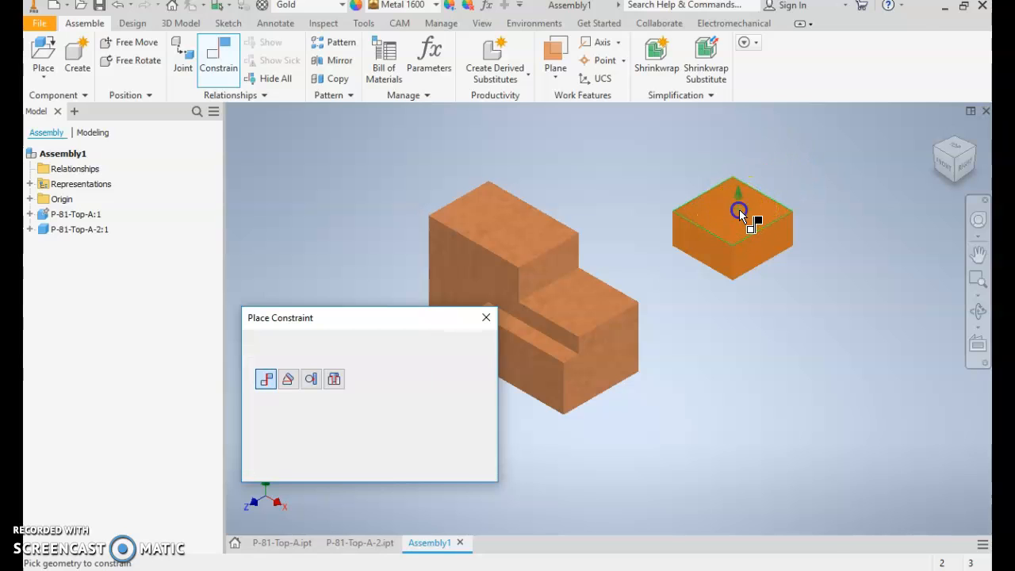
click(583, 295)
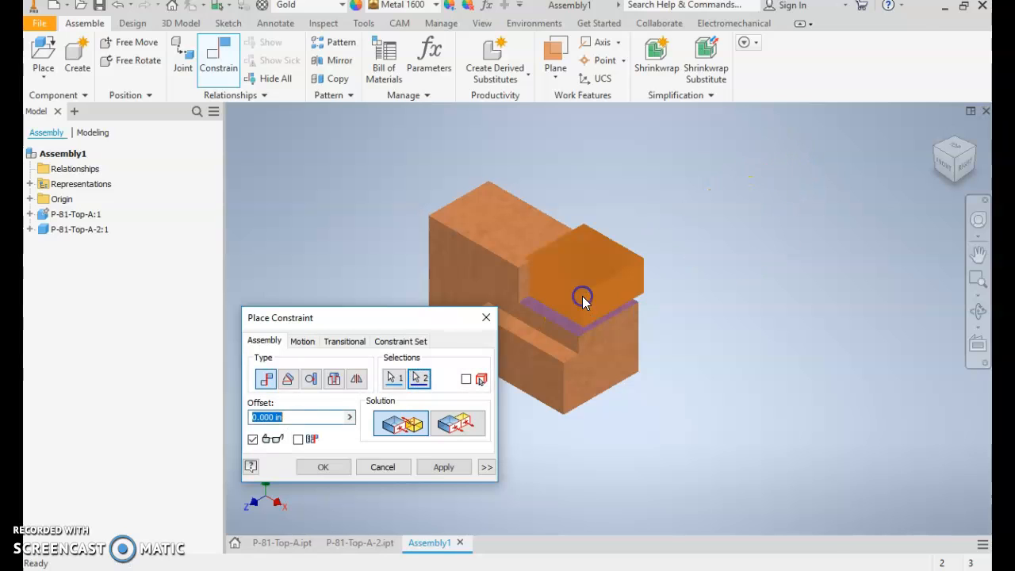
click(446, 467)
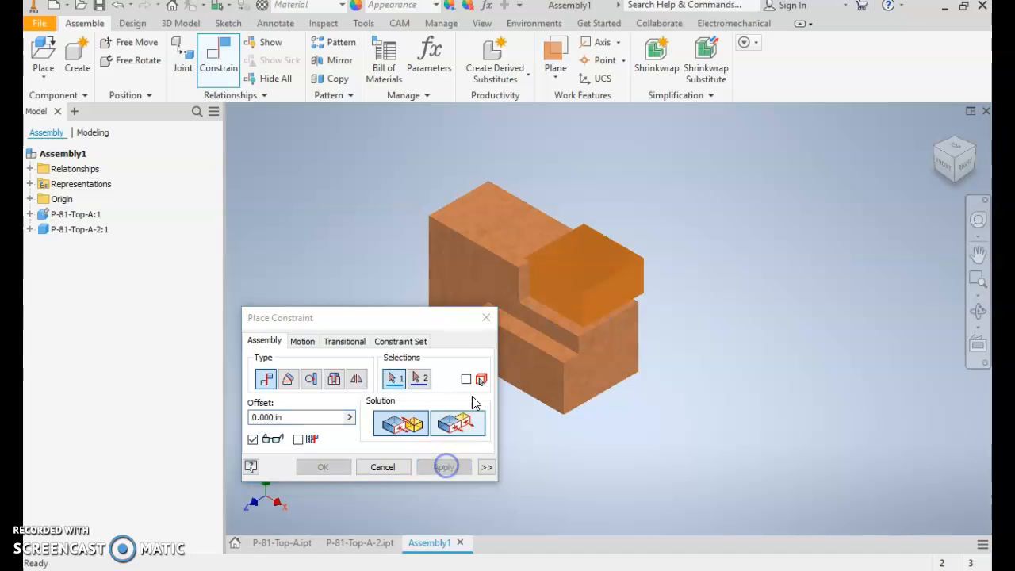
click(487, 317)
- Test the gold block's remaining freedom by sliding it across the notch face, and inspect the contact from another angle
drag(570, 270, 594, 279)
shift+middle_drag(631, 331, 688, 309)
drag(593, 265, 608, 245)
mouse_move(633, 314)
shift+middle_down()
mouse_move(646, 308)
mouse_move(622, 320)
shift+middle_up()
drag(709, 172, 600, 278)
shift+middle_drag(600, 278, 700, 259)
scroll(695, 233, up, 3)
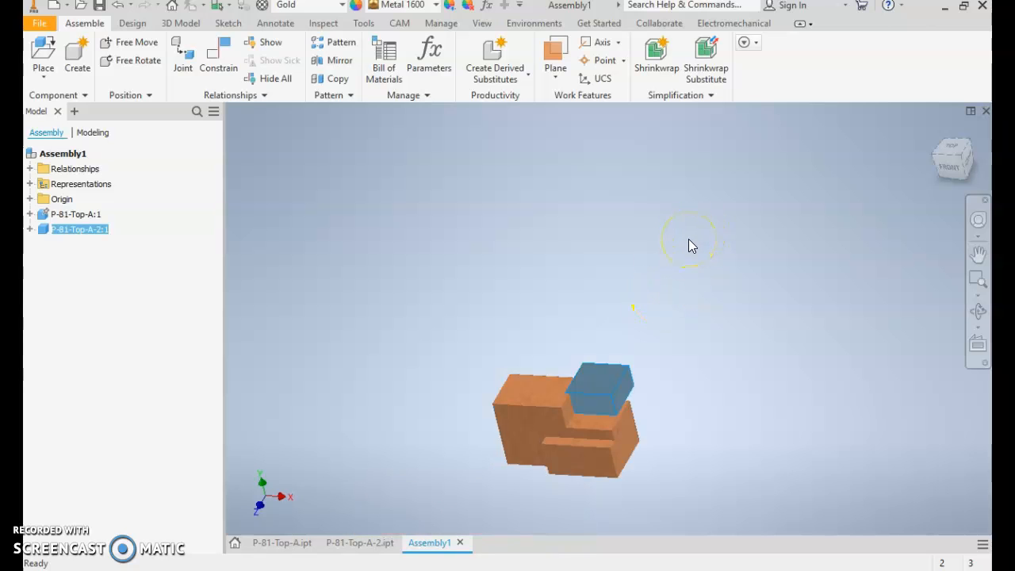
key(F6)
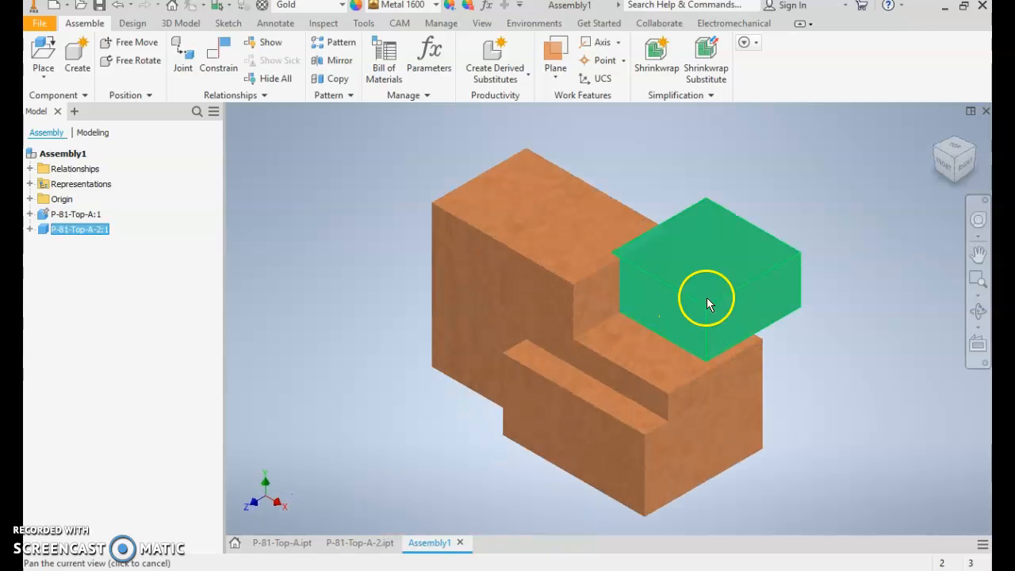
middle_drag(706, 297, 682, 258)
ctrl+click(537, 286)
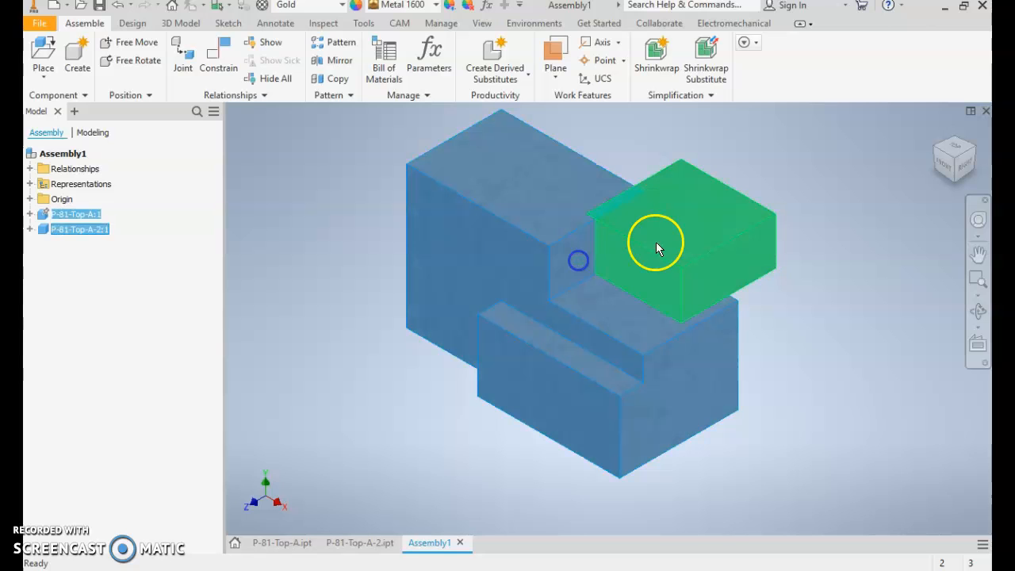
drag(605, 286, 611, 277)
mouse_move(695, 239)
mouse_down()
mouse_move(610, 290)
mouse_move(713, 236)
mouse_up()
- Apply a flush constraint with 0.000 in offset between the gold block's front face and the stepped part's main front face
key(c)
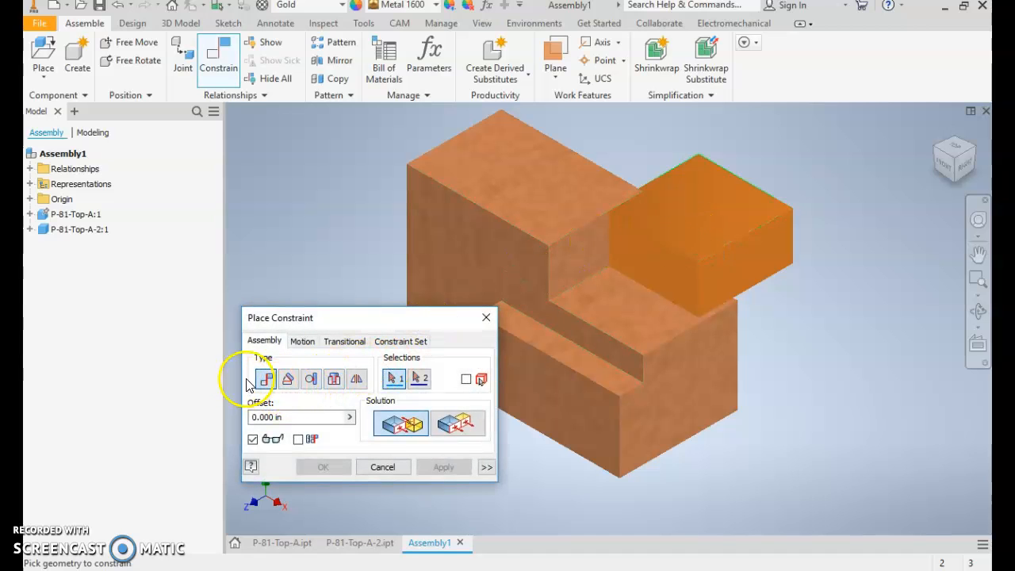
click(466, 424)
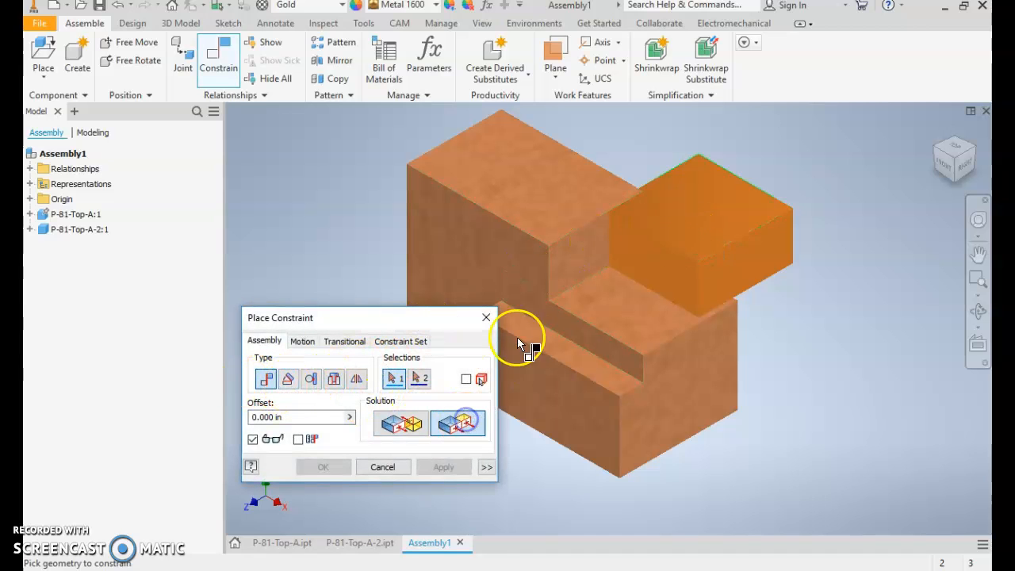
click(662, 253)
click(512, 276)
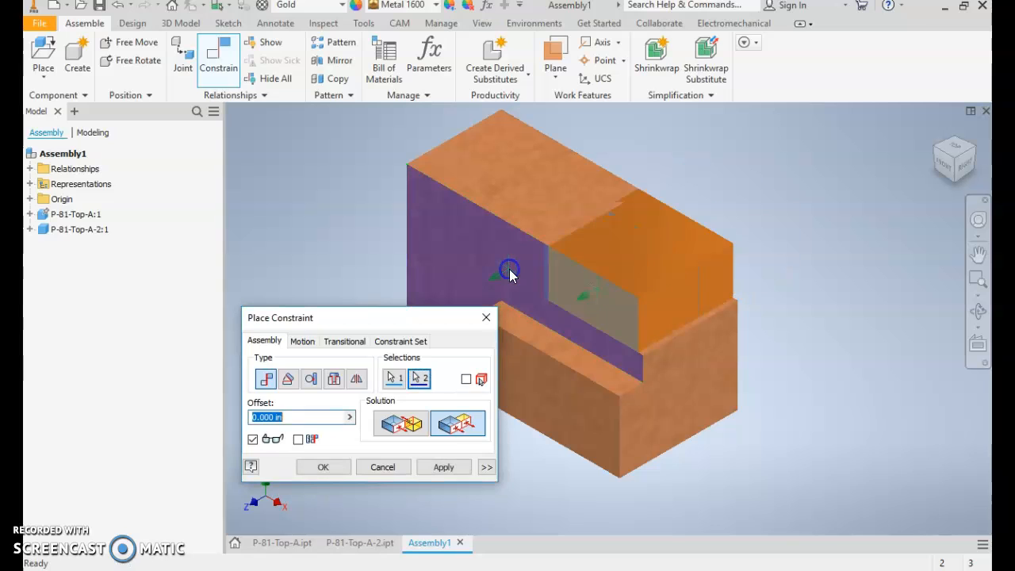
click(444, 467)
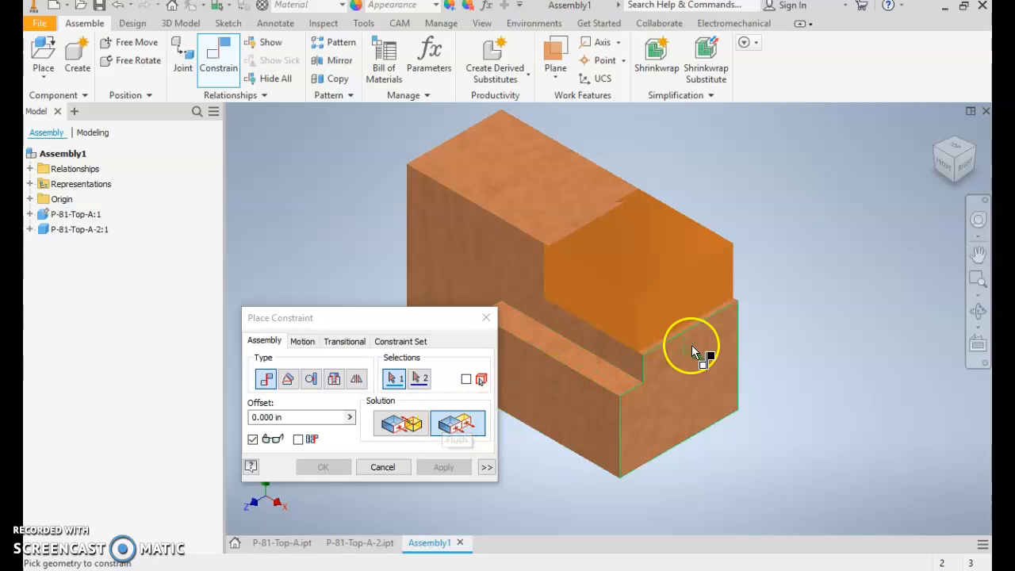
- Apply a flush constraint with 0.000 in offset between the right end faces of the gold block and the stepped part
click(686, 303)
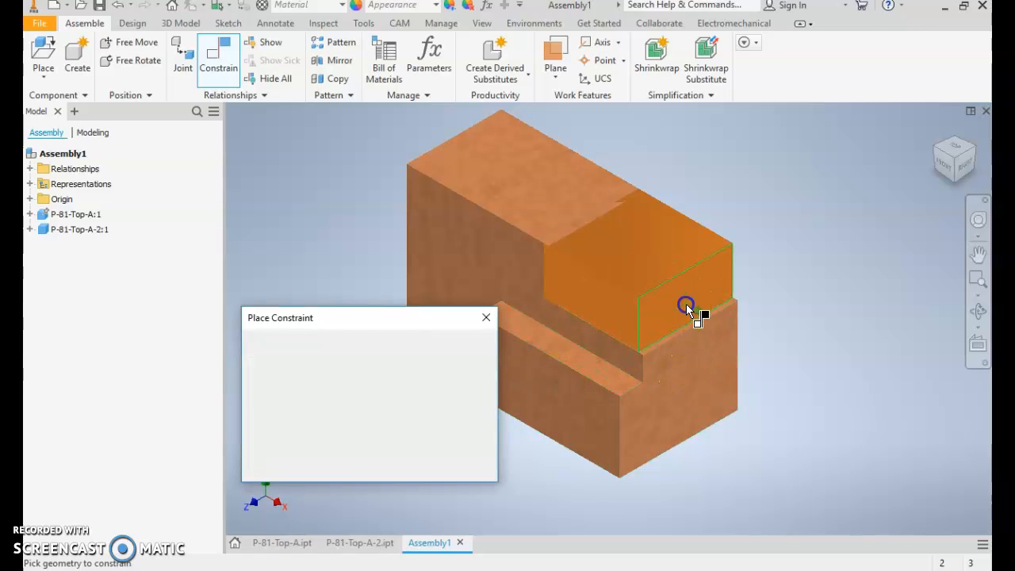
click(703, 374)
click(446, 466)
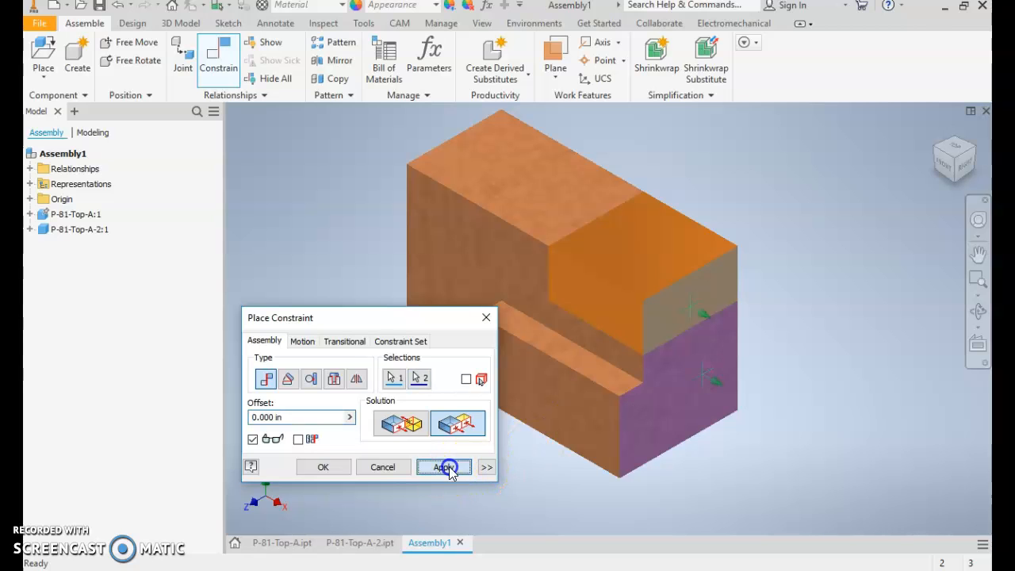
click(494, 319)
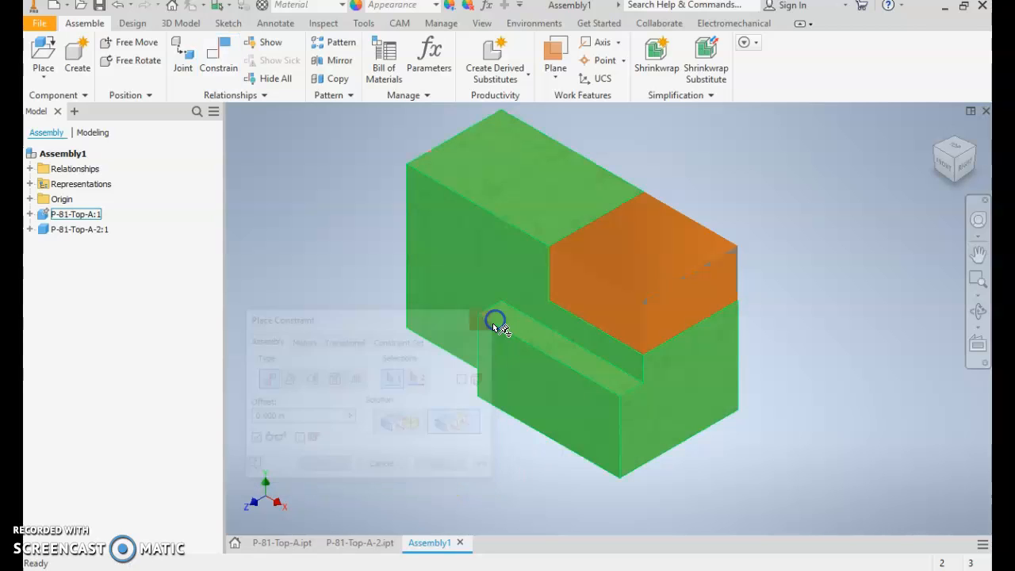
- Test that the assembly is fully constrained by trying to move the gold block and the stepped part
drag(632, 276, 652, 287)
drag(525, 215, 529, 237)
drag(652, 284, 644, 266)
drag(651, 303, 638, 279)
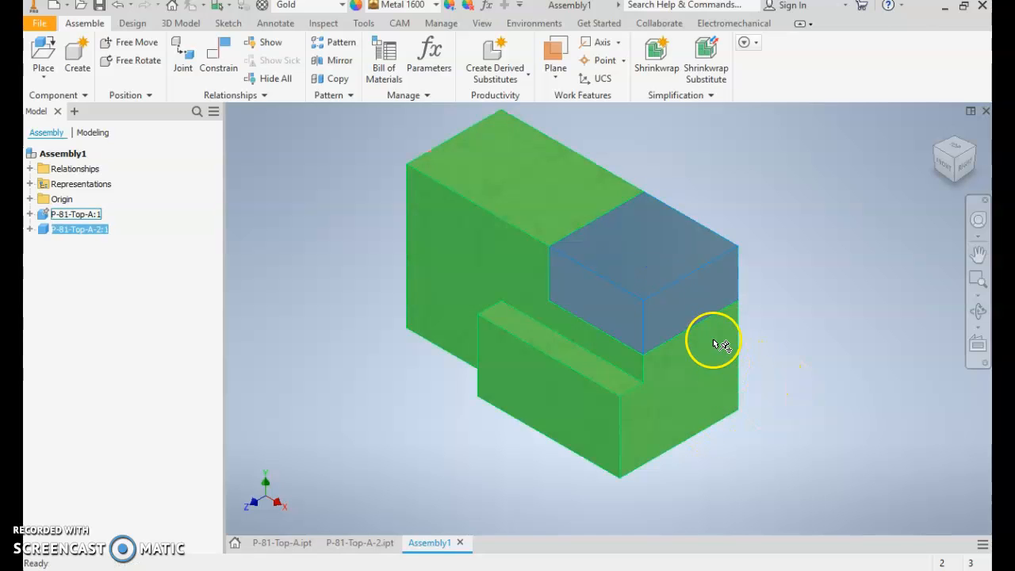
click(658, 274)
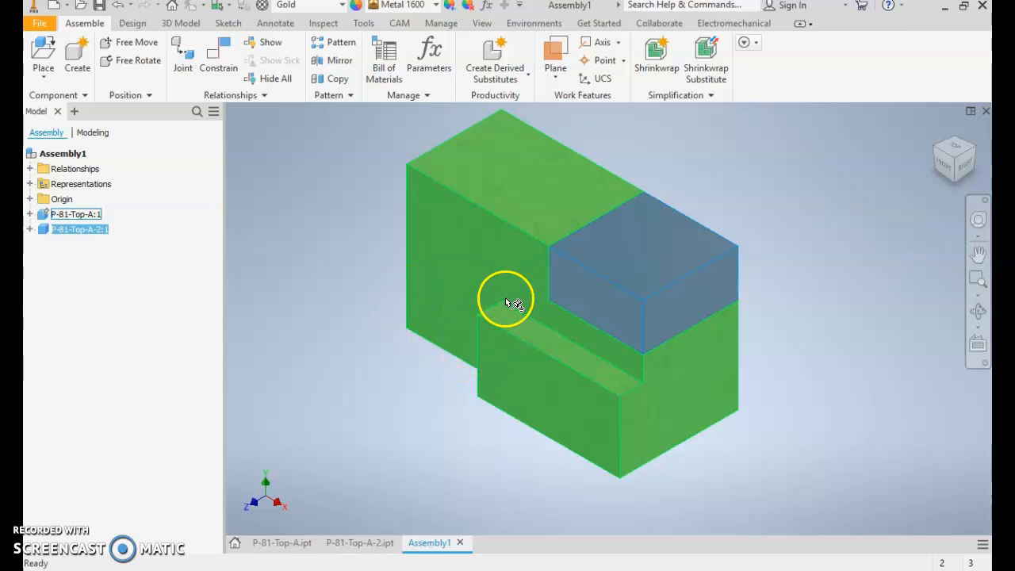
key(Escape)
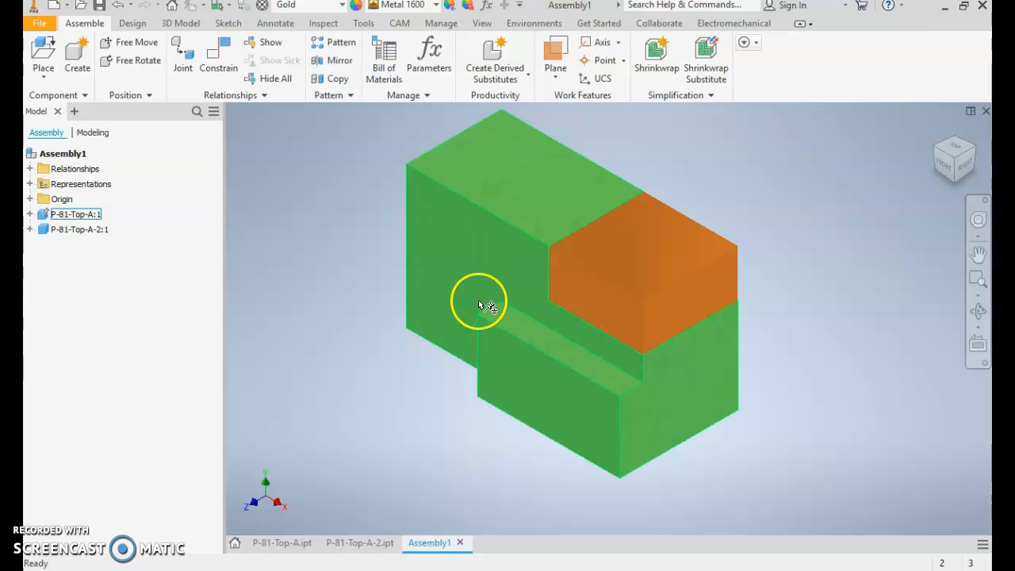
- Measure the stepped part's left vertical front edge and its distance to the inner corner of the front ledge
key(m)
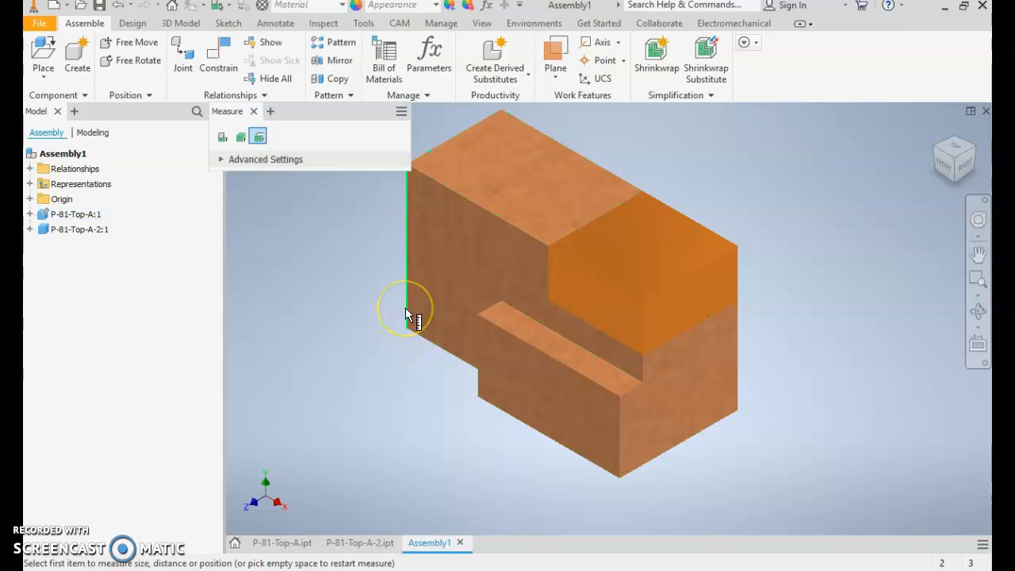
click(405, 308)
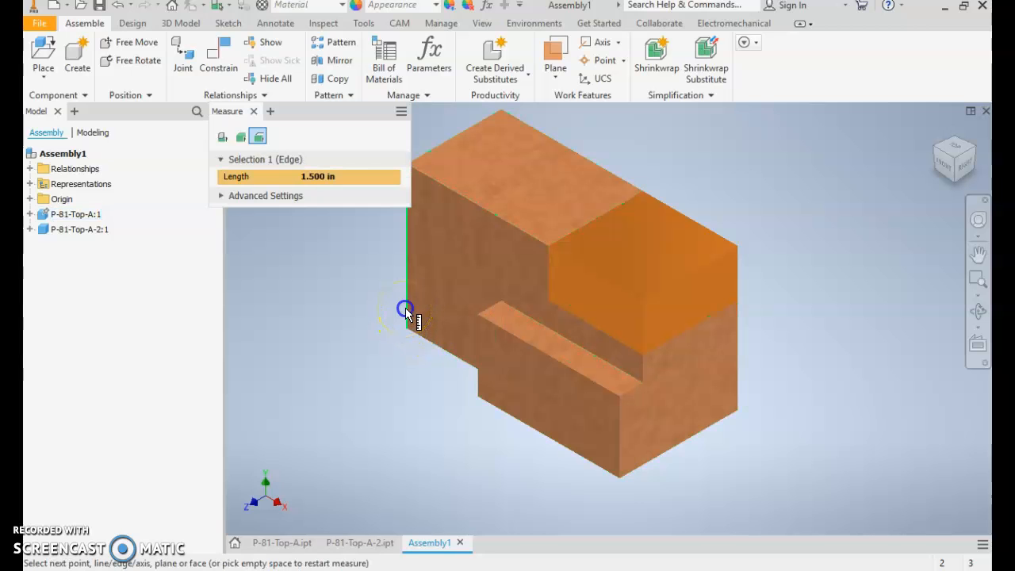
click(502, 302)
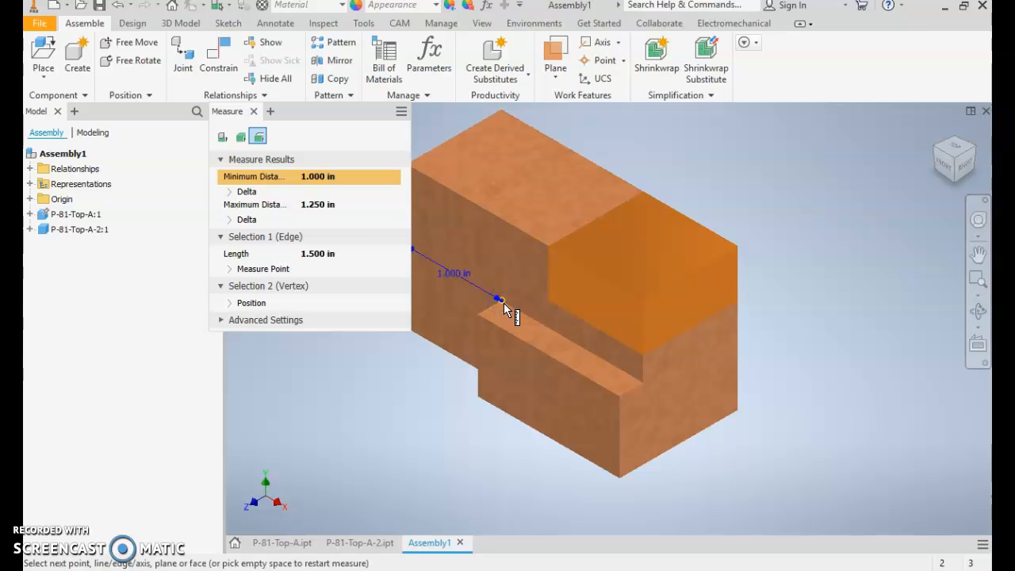
key(Escape)
- Measure the front recess's lower edge and its distance to the midpoint of the upper front edge
click(437, 349)
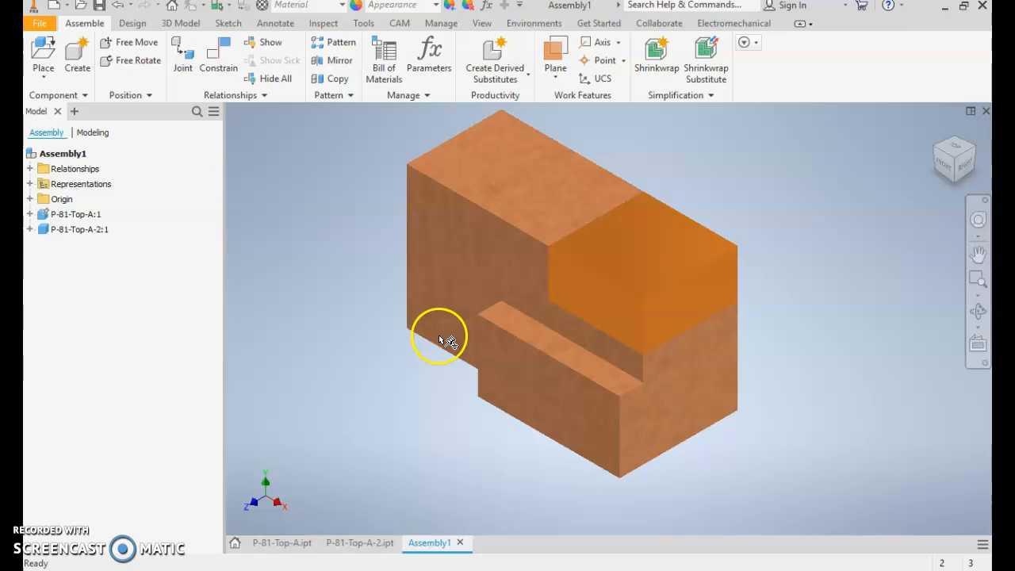
key(m)
click(441, 351)
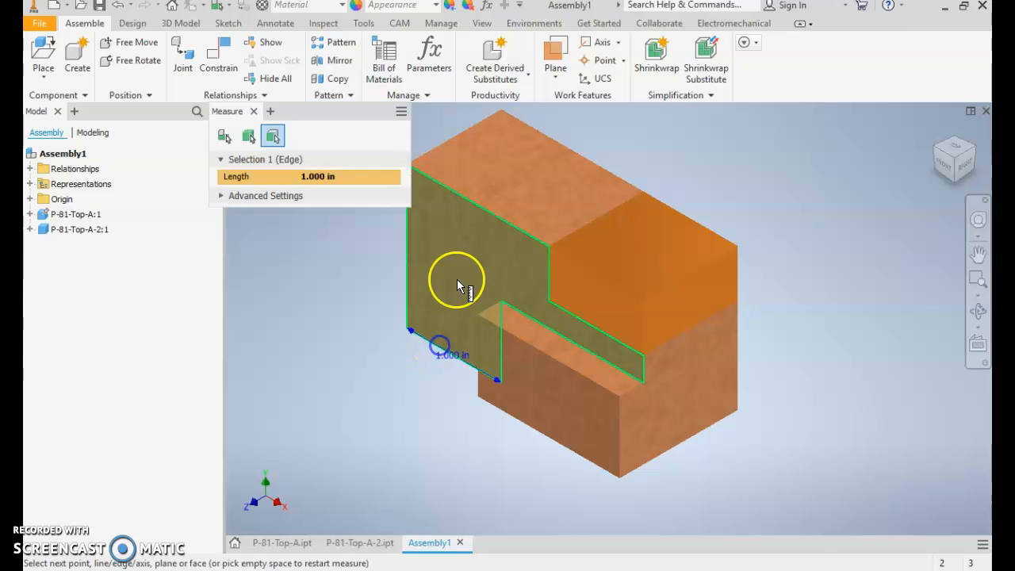
click(476, 206)
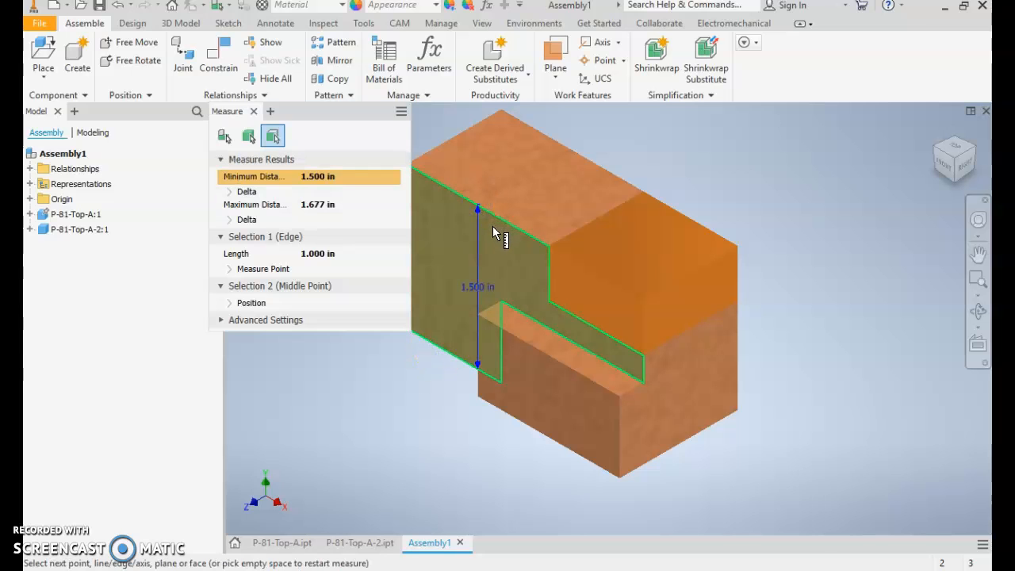
key(Escape)
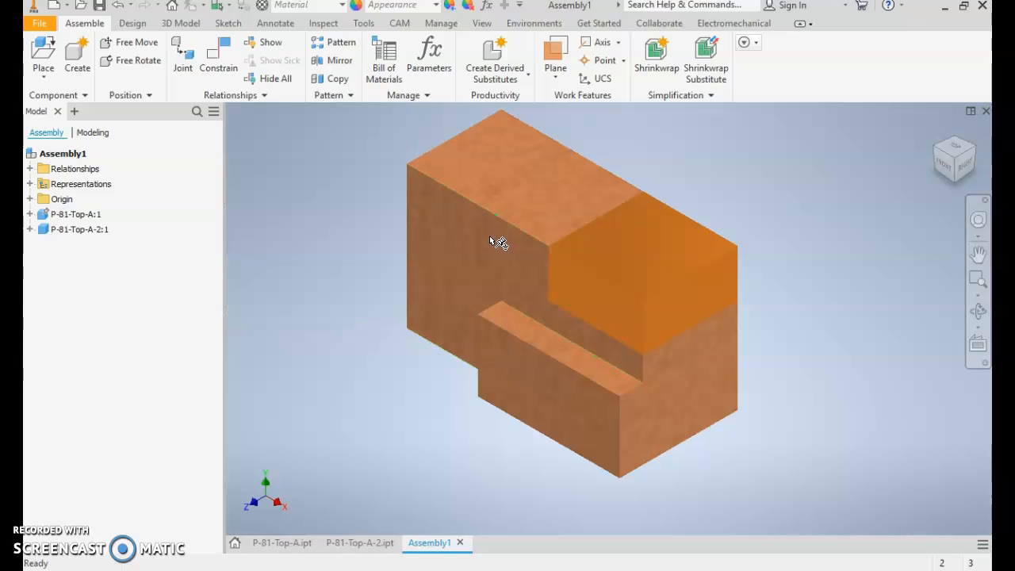
- Measure the short edge of the front ledge to get the depth of the recess
key(m)
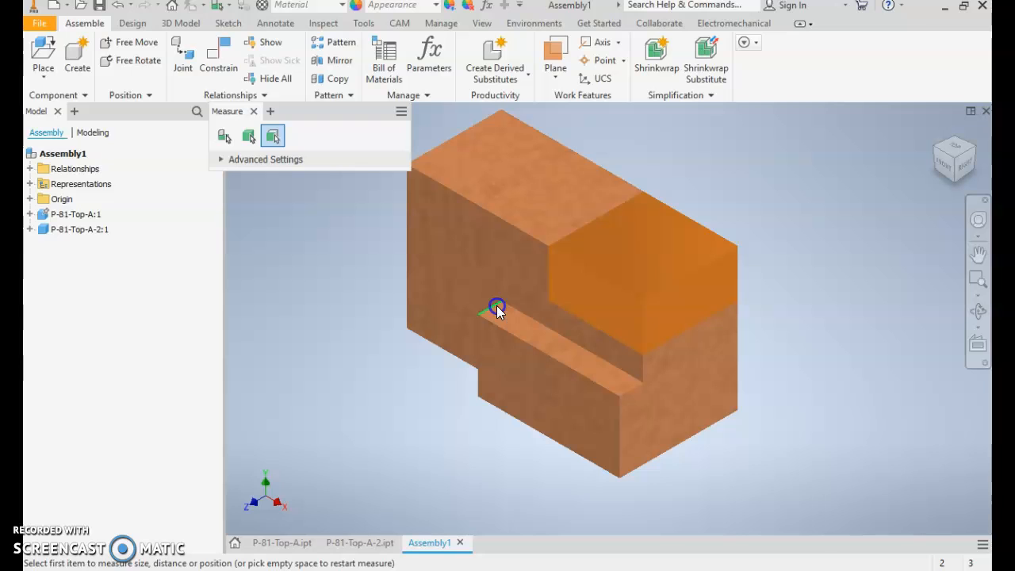
click(497, 305)
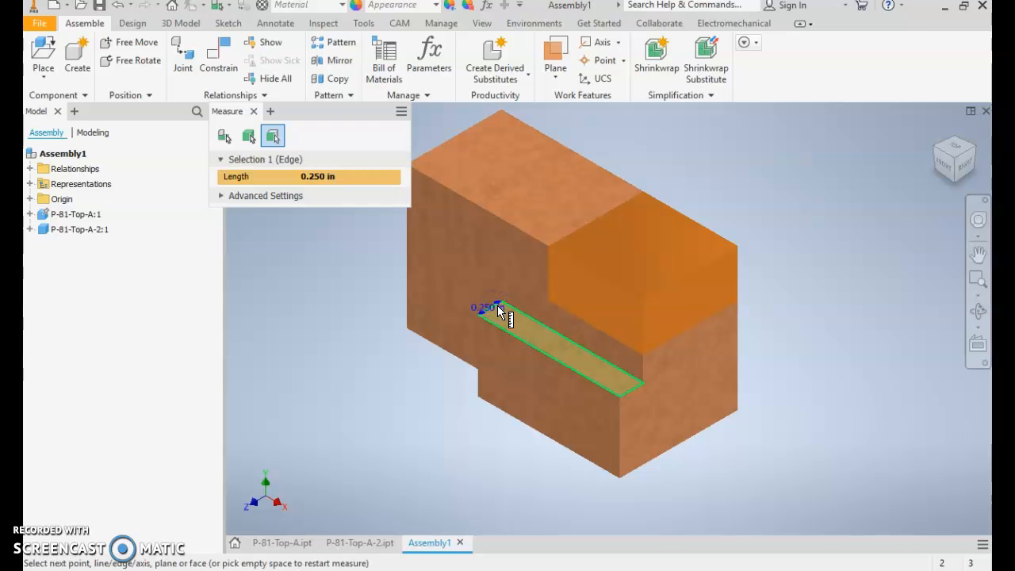
key(Escape)
click(421, 309)
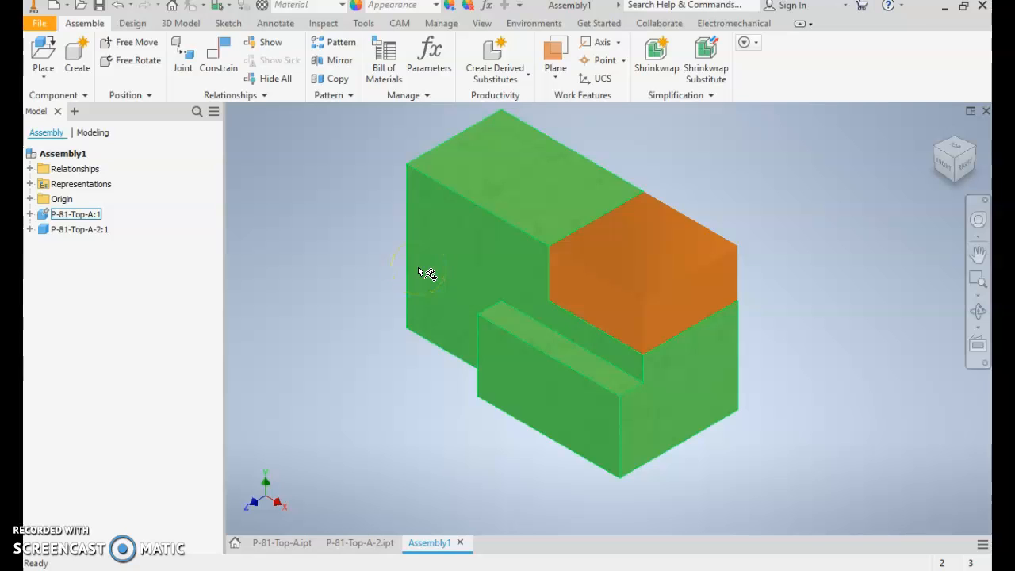
click(397, 263)
click(38, 25)
click(55, 82)
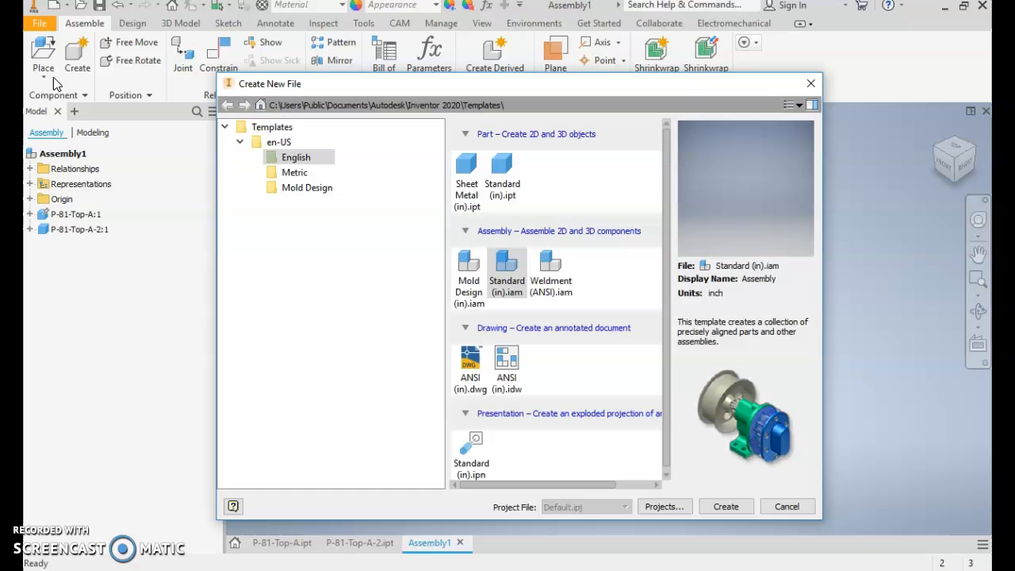
click(814, 84)
- Create a new part file and start a 2D sketch on its XY plane
click(33, 28)
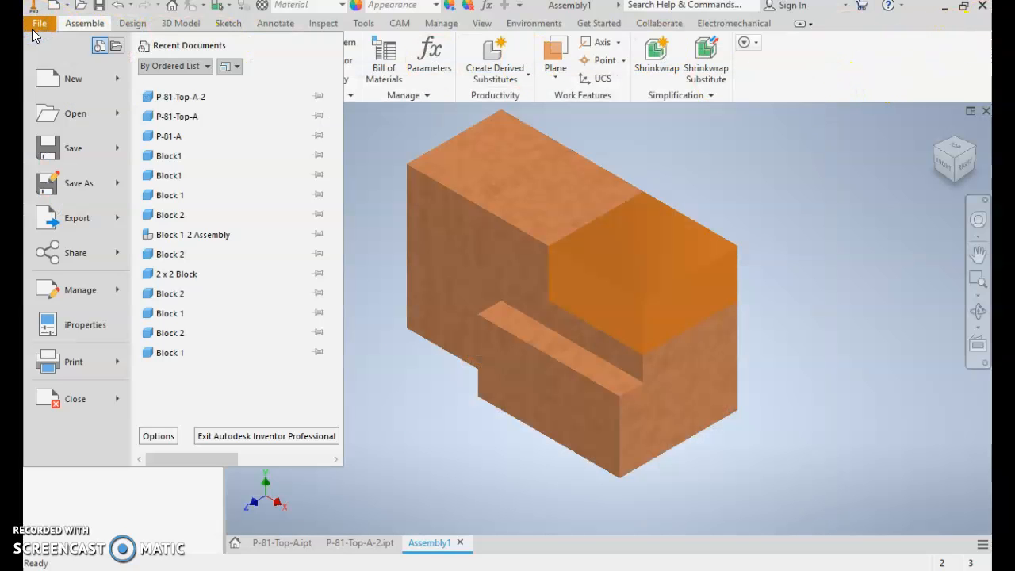
mouse_move(111, 78)
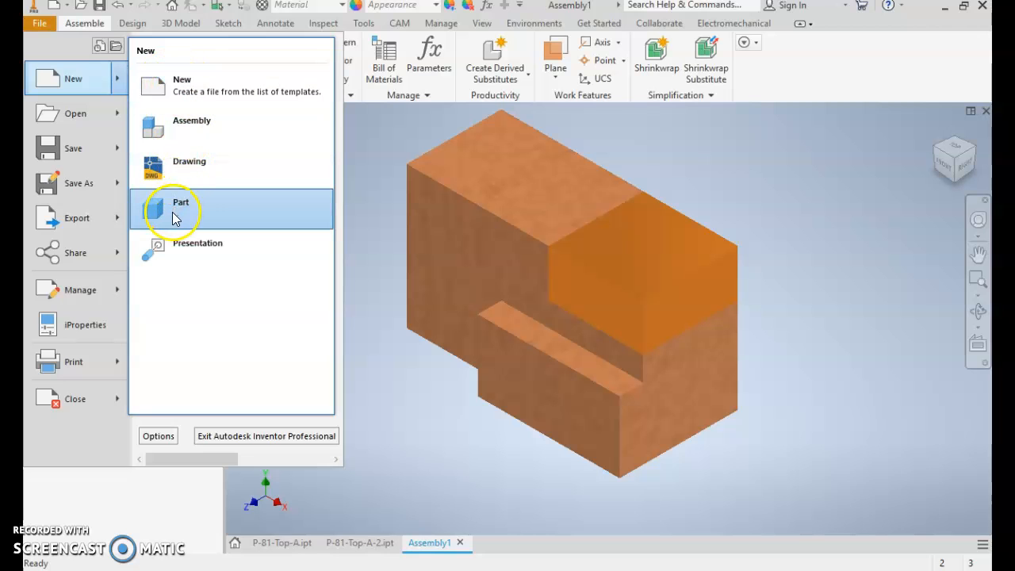
click(176, 219)
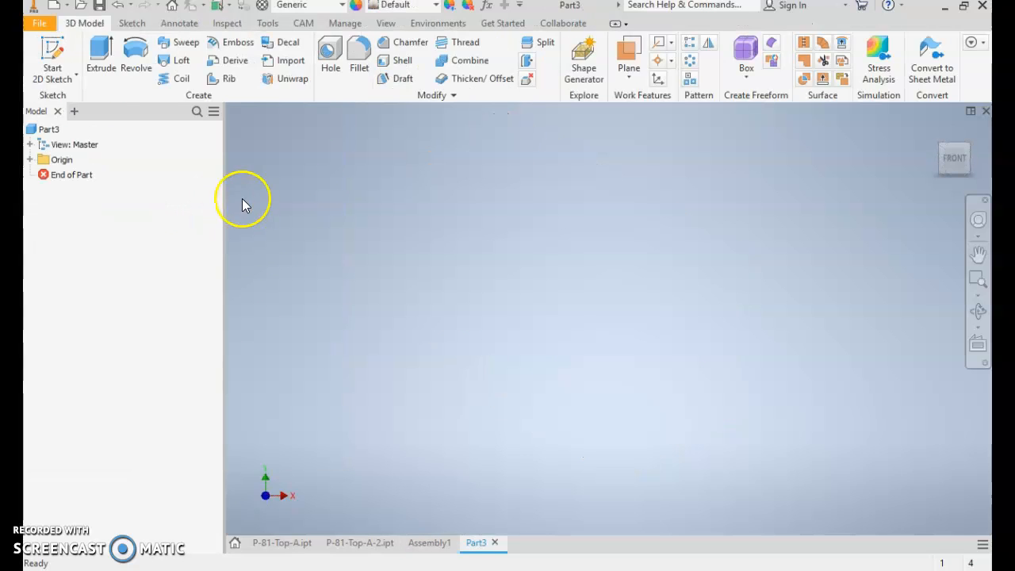
click(52, 49)
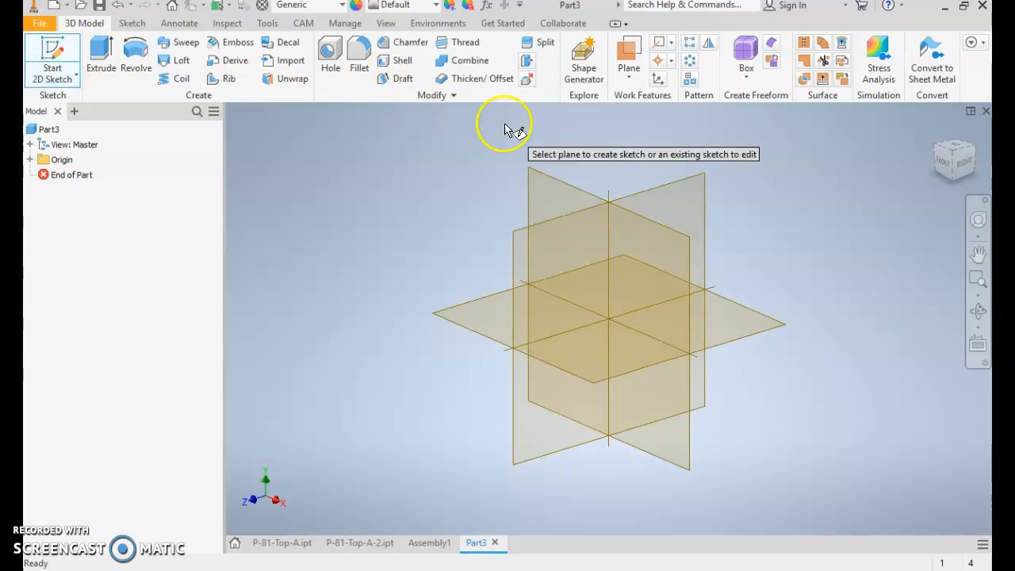
click(560, 197)
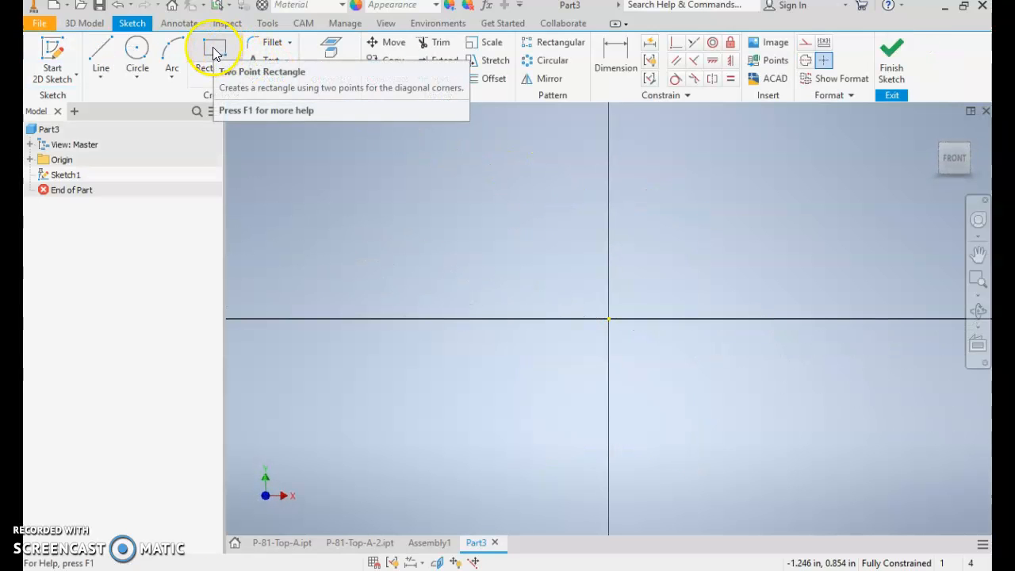
- Sketch an upright two-point rectangle enclosing the origin
click(214, 53)
click(531, 181)
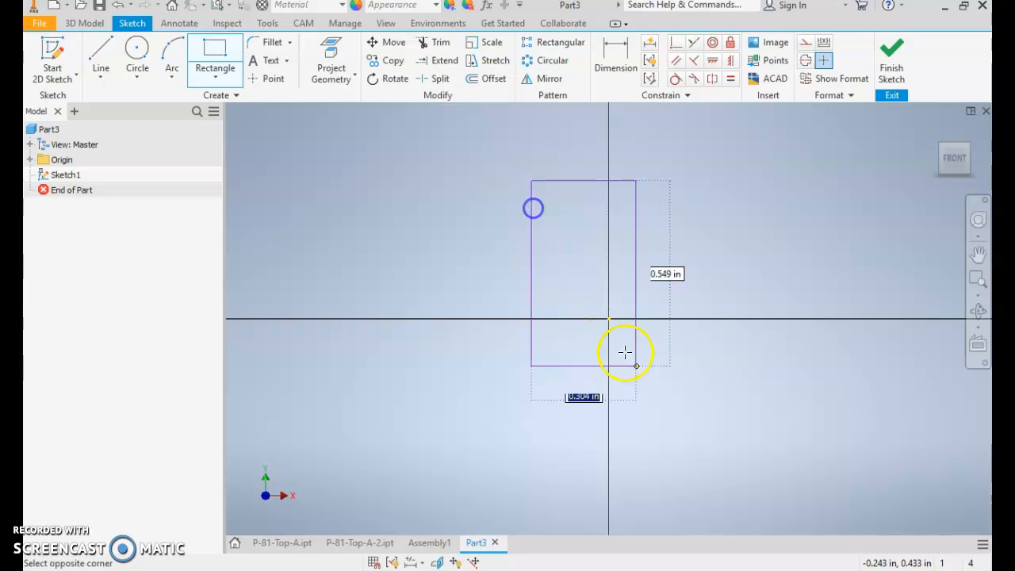
click(708, 441)
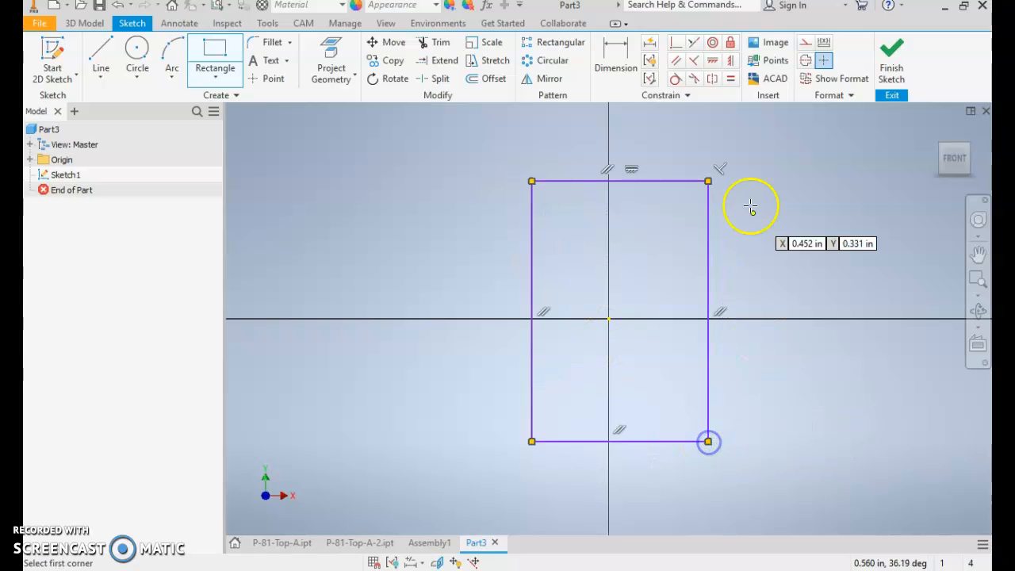
- Centre the rectangle on the origin with a horizontal constraint on its side midpoint and a vertical constraint on its upper edge's midpoint
key(Escape)
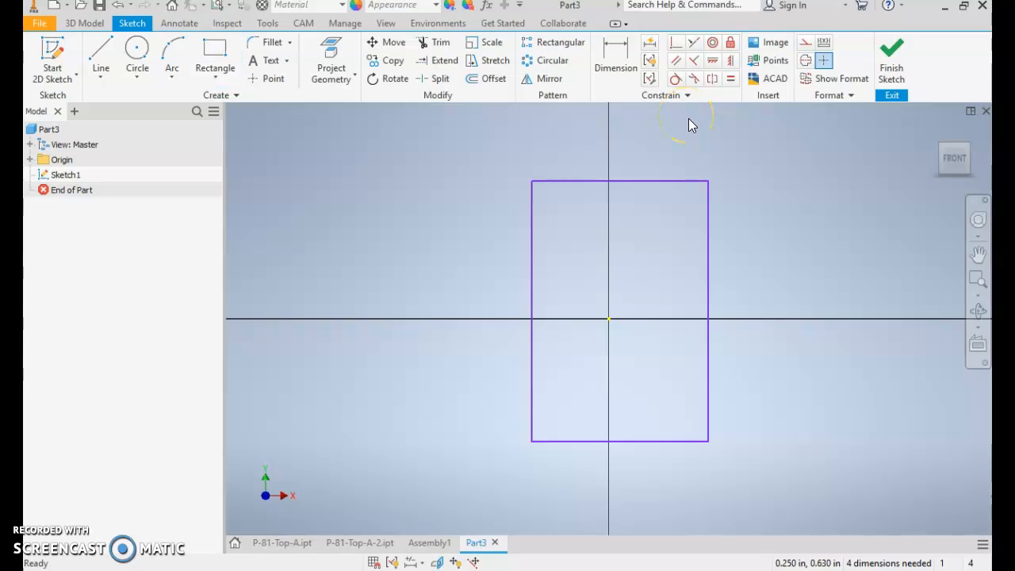
click(712, 61)
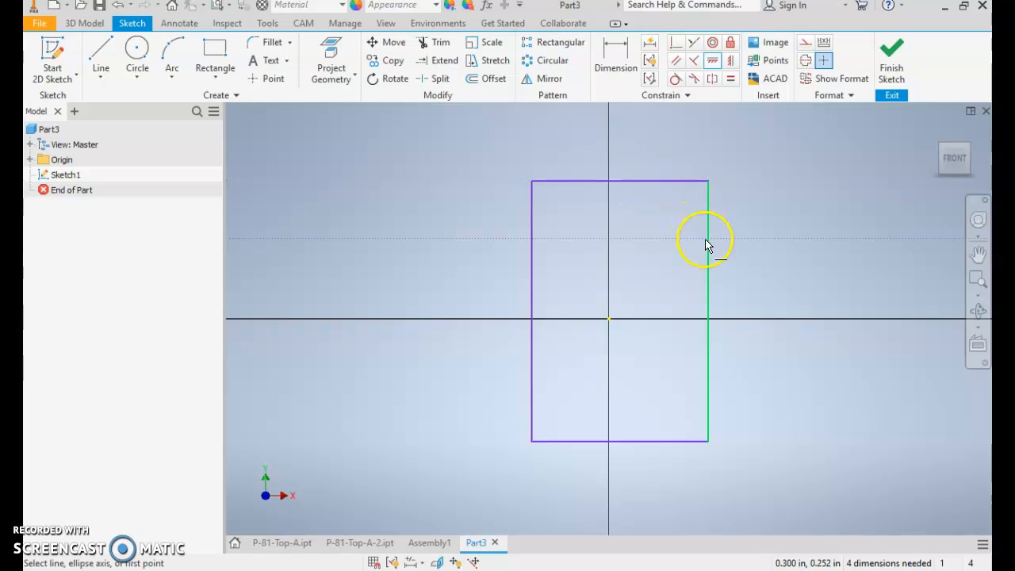
click(708, 311)
click(608, 317)
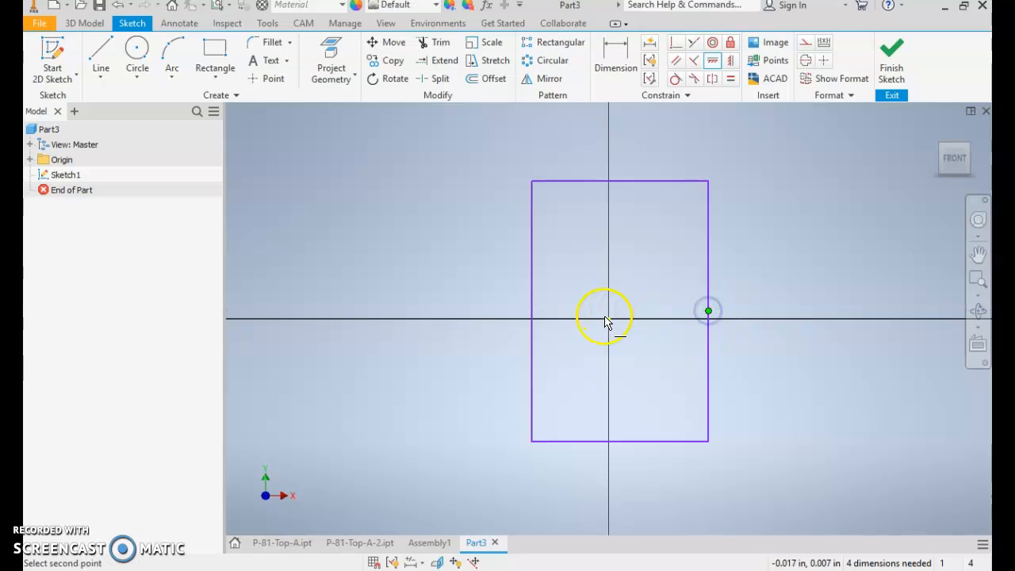
click(730, 64)
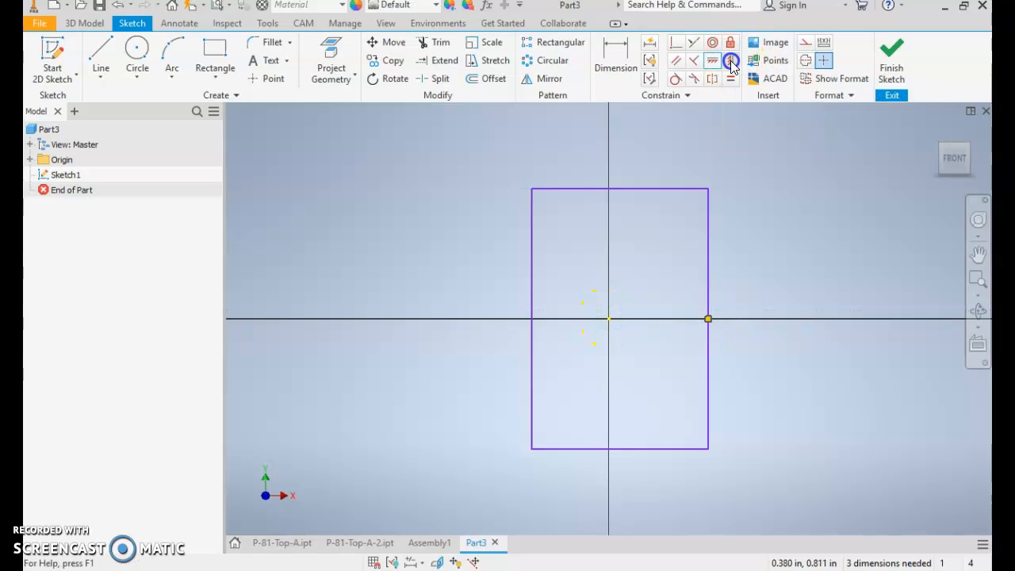
click(619, 189)
click(608, 318)
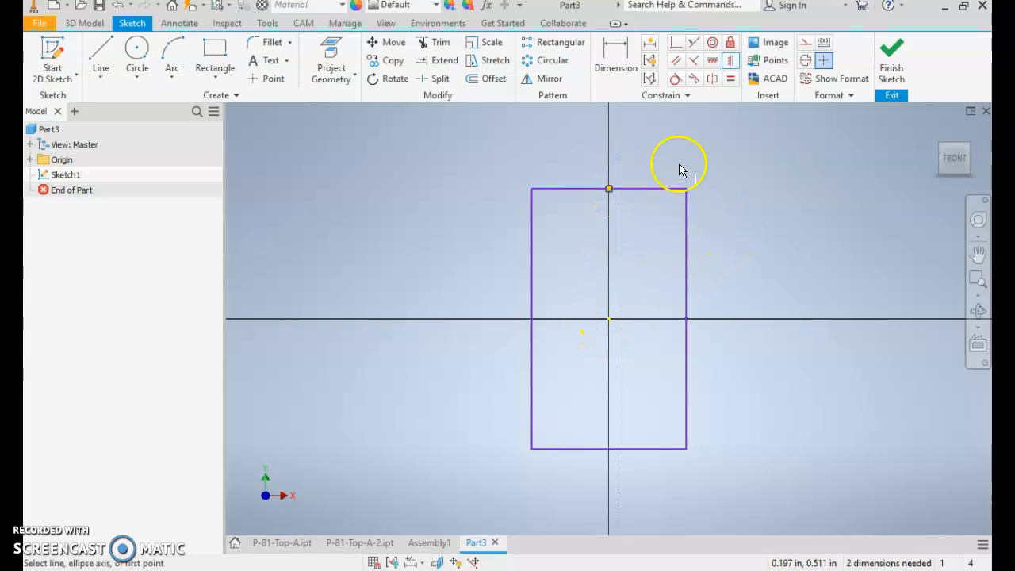
- Dimension the rectangle's height between its upper and lower edges as 1.5 in
click(615, 55)
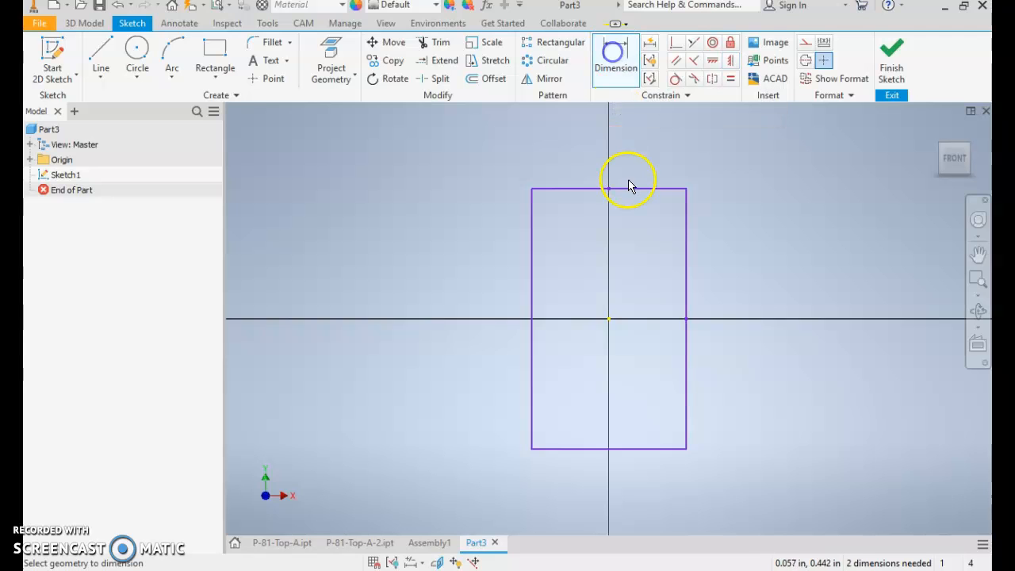
click(641, 188)
click(645, 450)
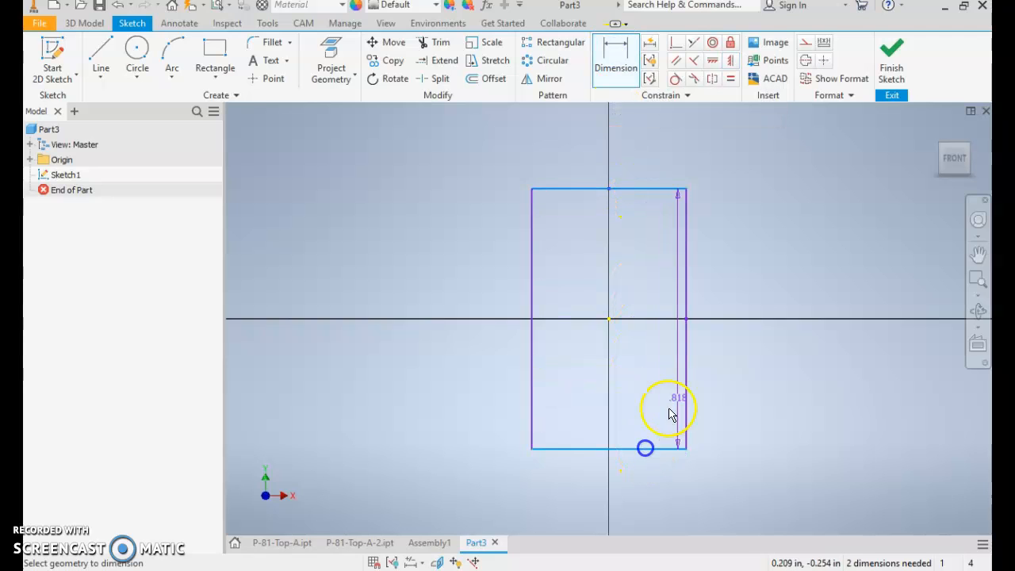
click(741, 367)
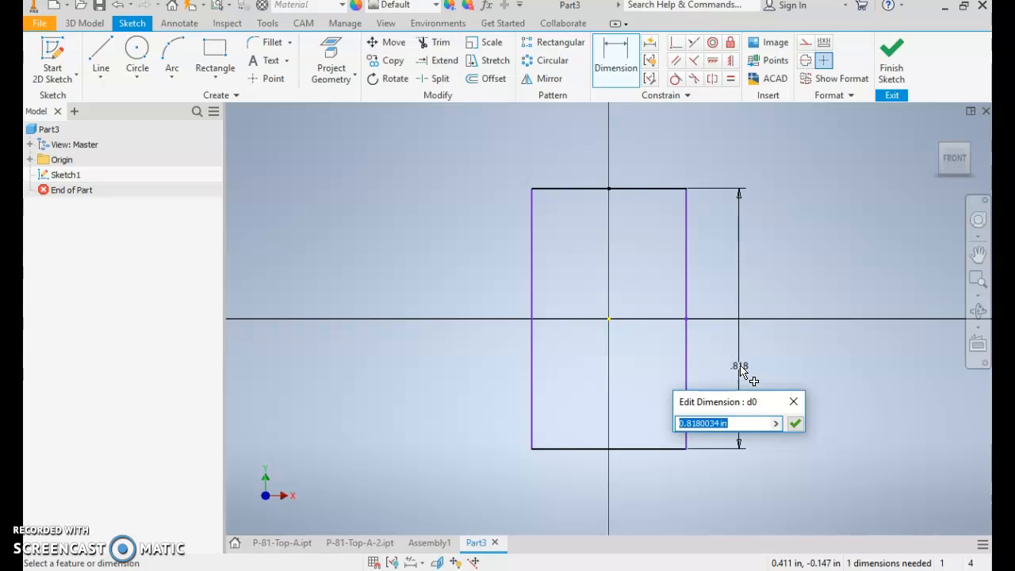
text(1.5)
key(Return)
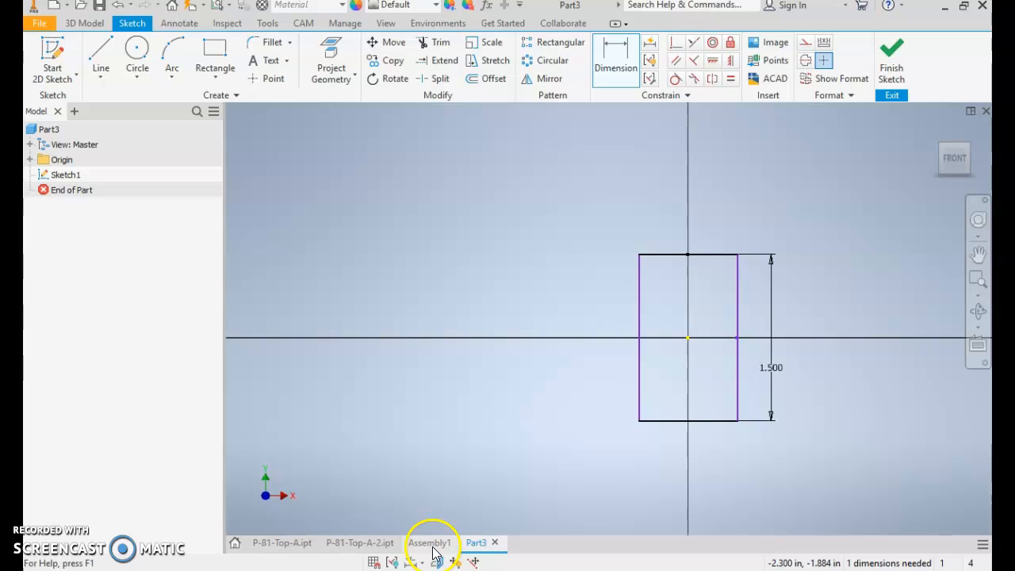
- Dimension the rectangle's width between its two vertical sides as 1.25 in
click(641, 288)
click(742, 308)
click(716, 219)
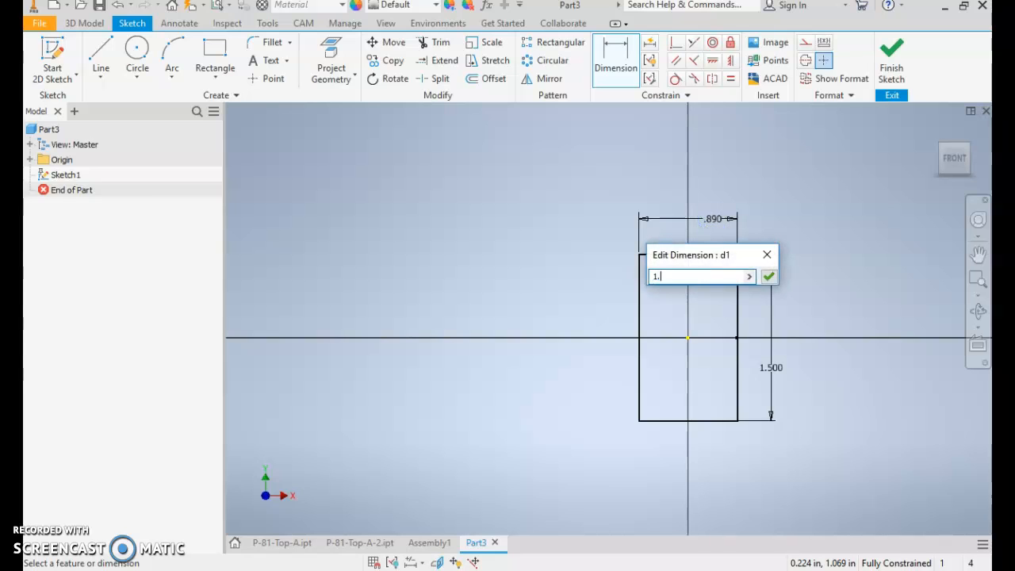
text(1.25)
key(Return)
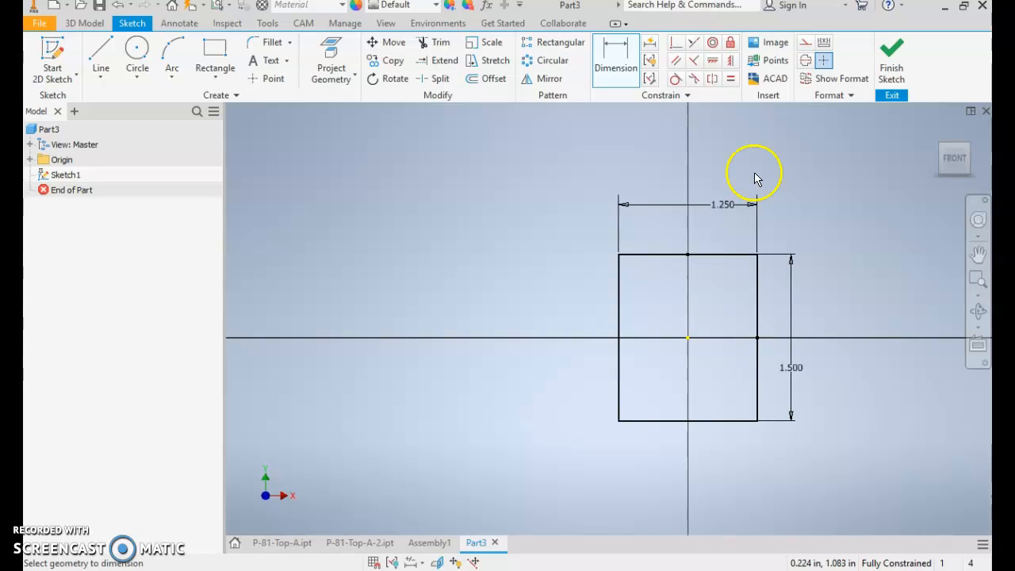
- Finish the sketch and extrude the rectangle symmetrically by a total of 0.25 in
click(892, 59)
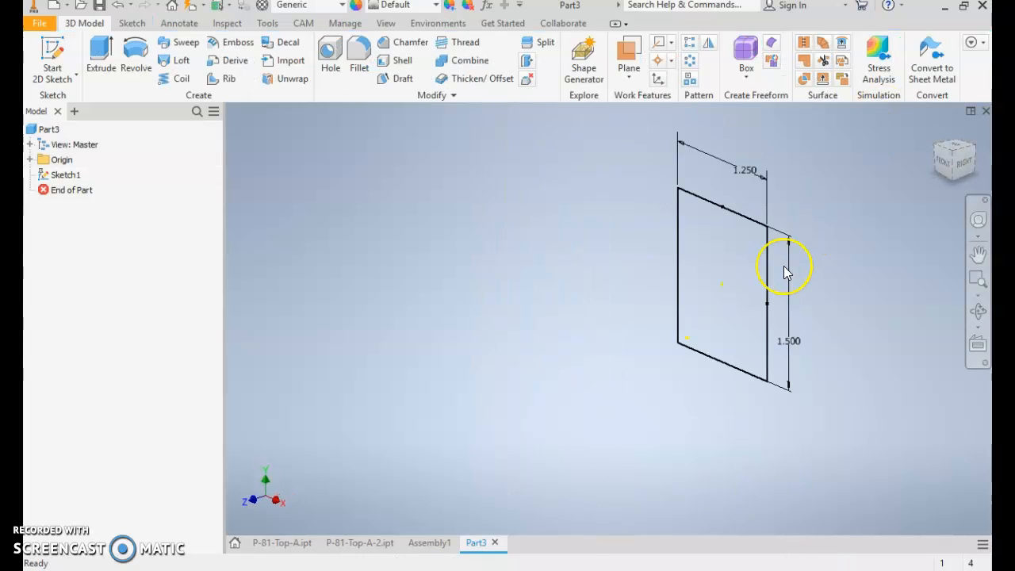
key(e)
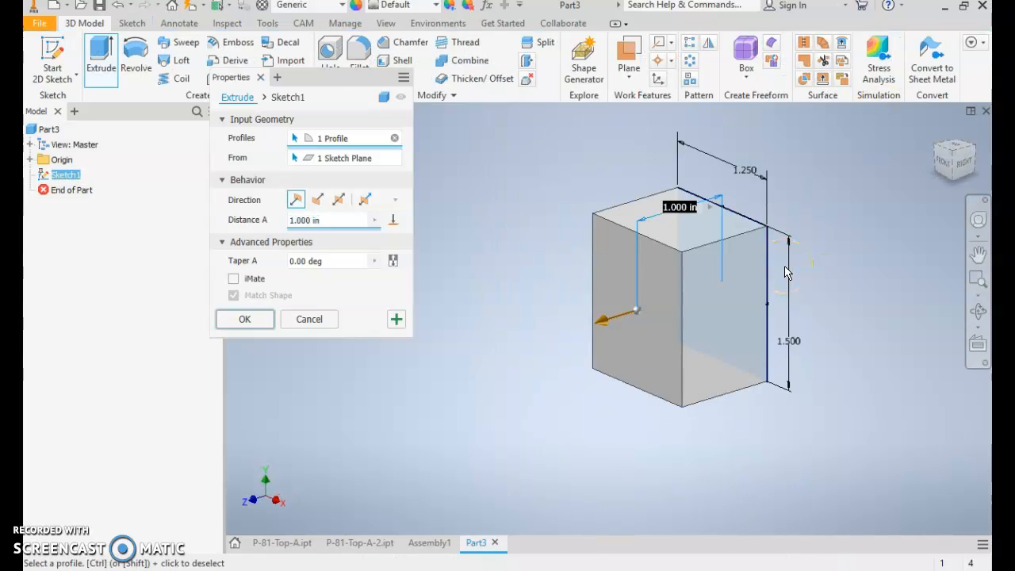
click(337, 200)
click(281, 225)
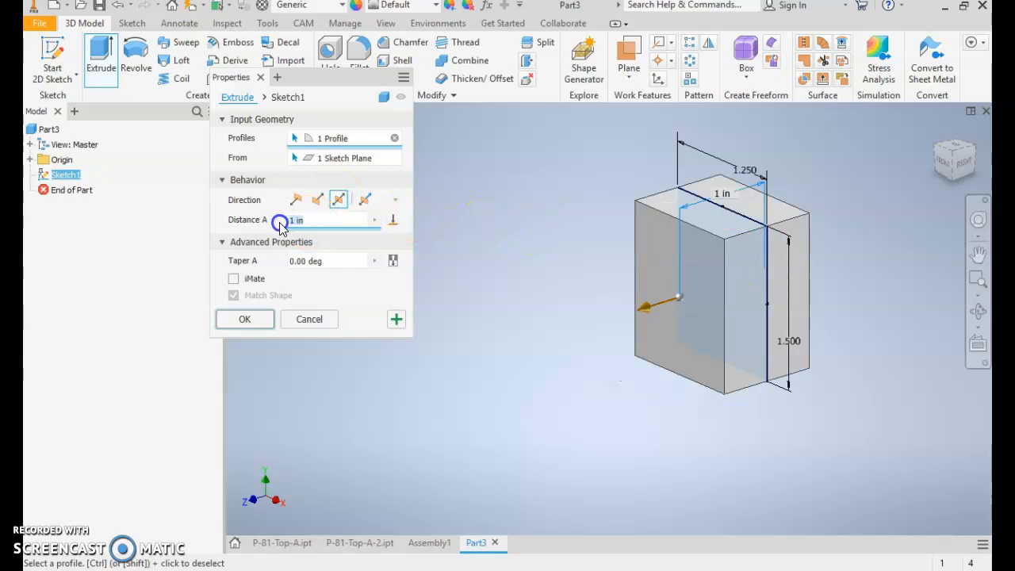
text(.25)
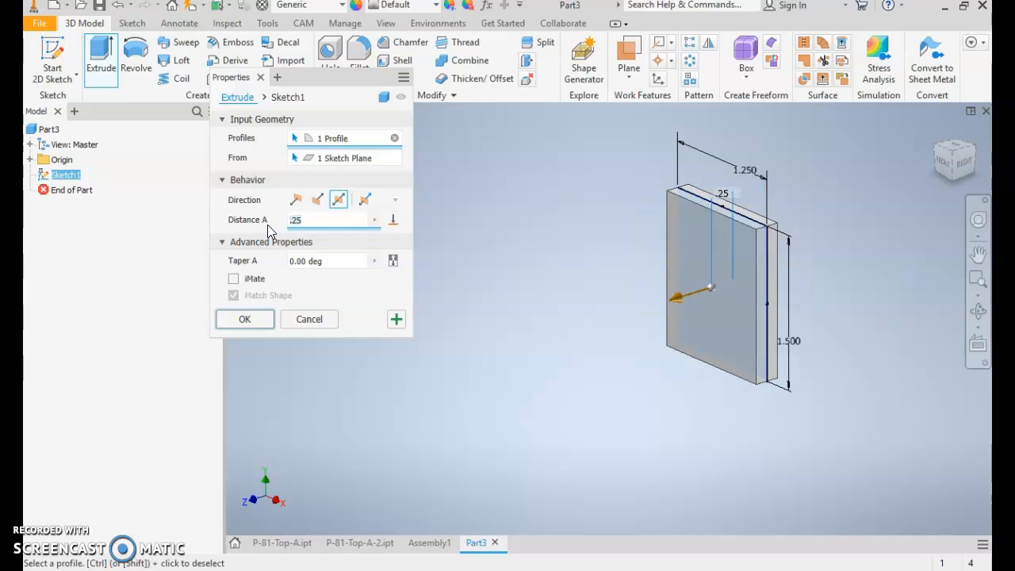
click(247, 320)
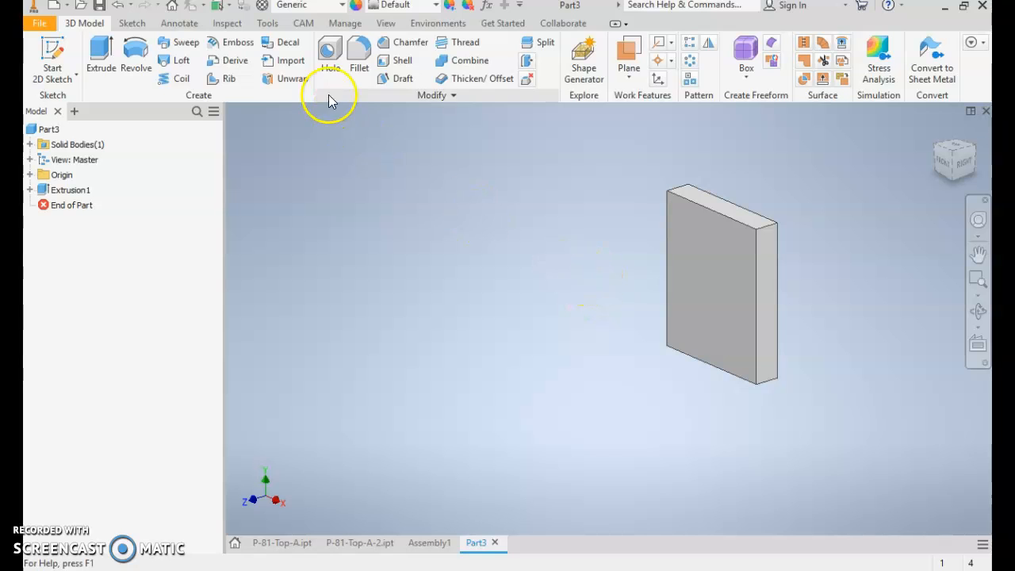
- Assign the UHMW, Black material to the block
click(342, 7)
drag(421, 143, 414, 301)
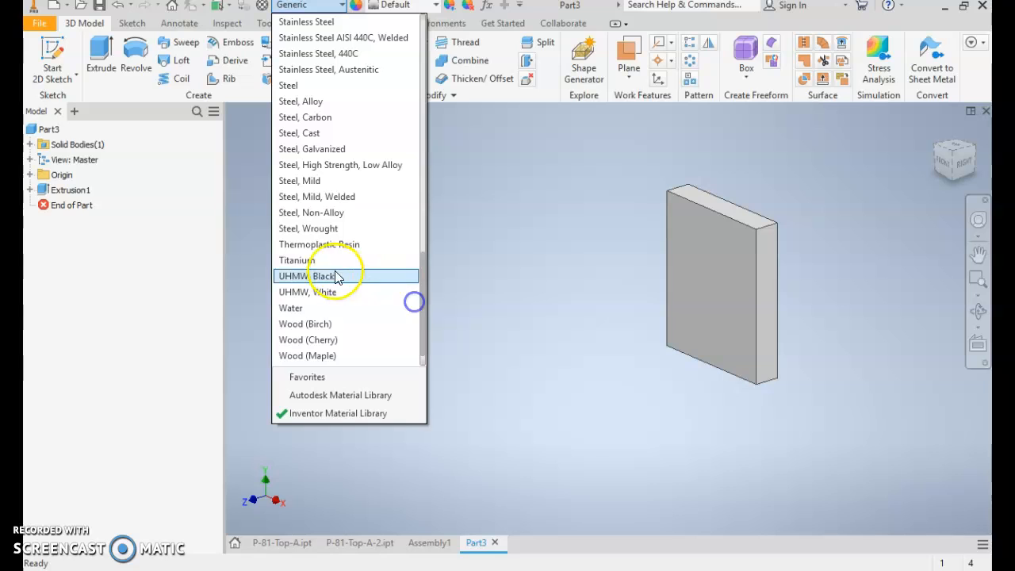
click(319, 277)
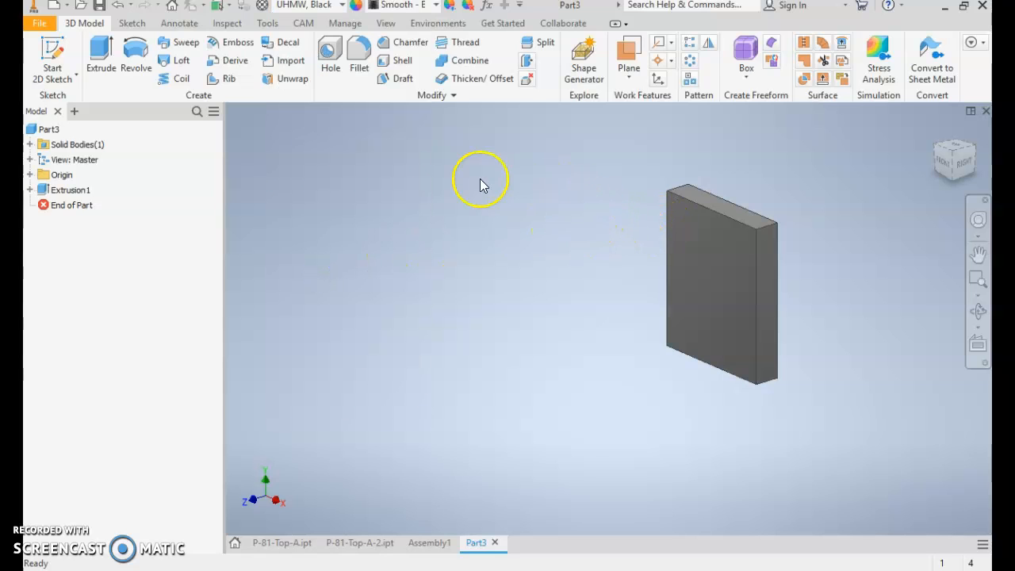
- Save the part as P-81-Top-A-3 in the Practice folder
click(36, 26)
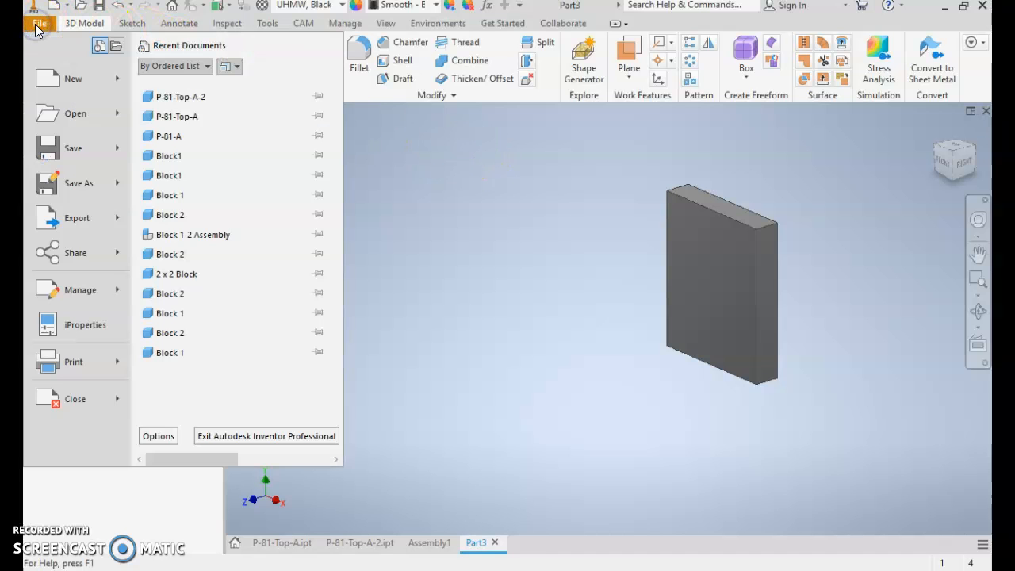
click(70, 151)
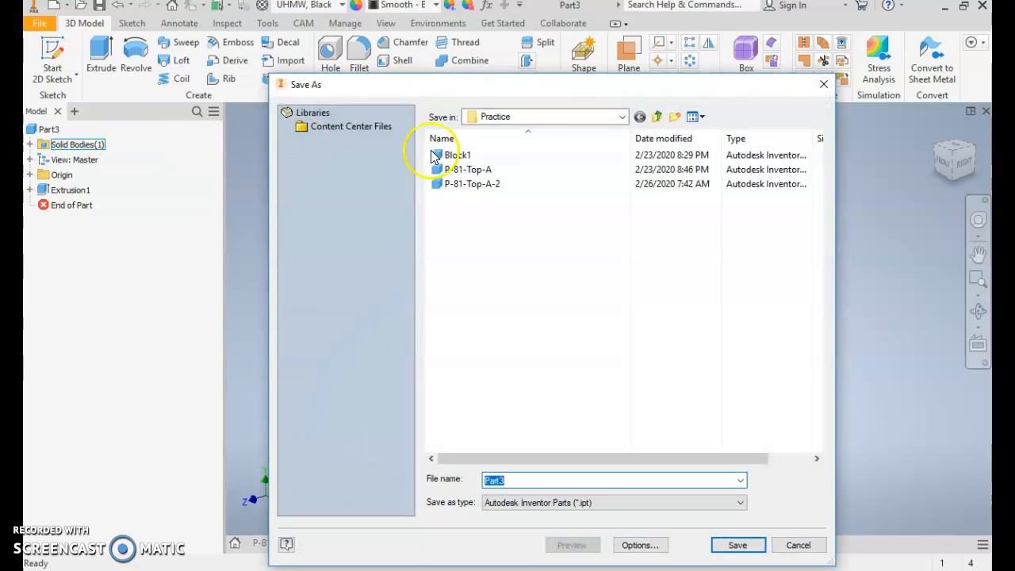
click(485, 174)
double_click(535, 480)
click(536, 480)
text(-81-Top-A-3)
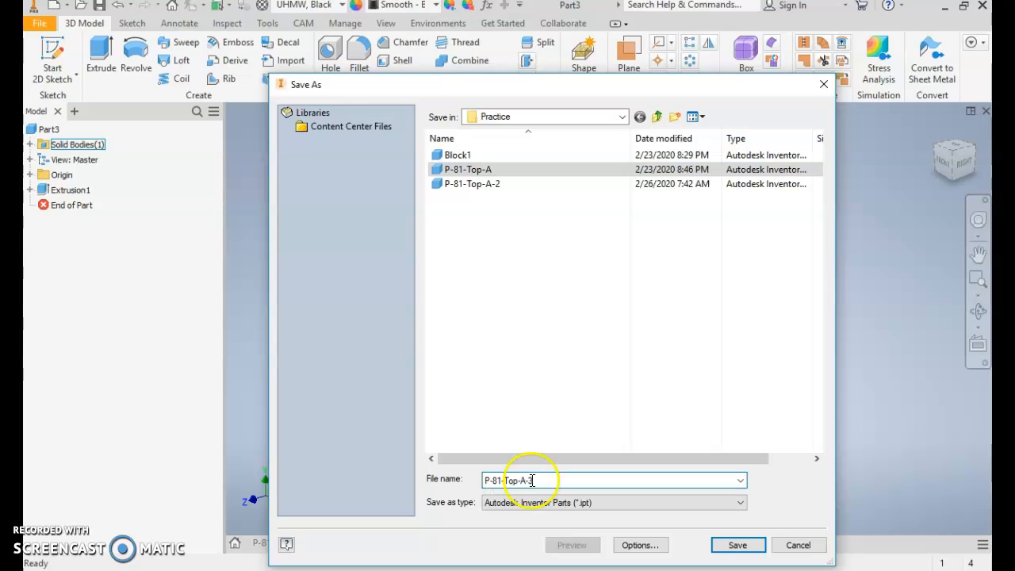
click(744, 550)
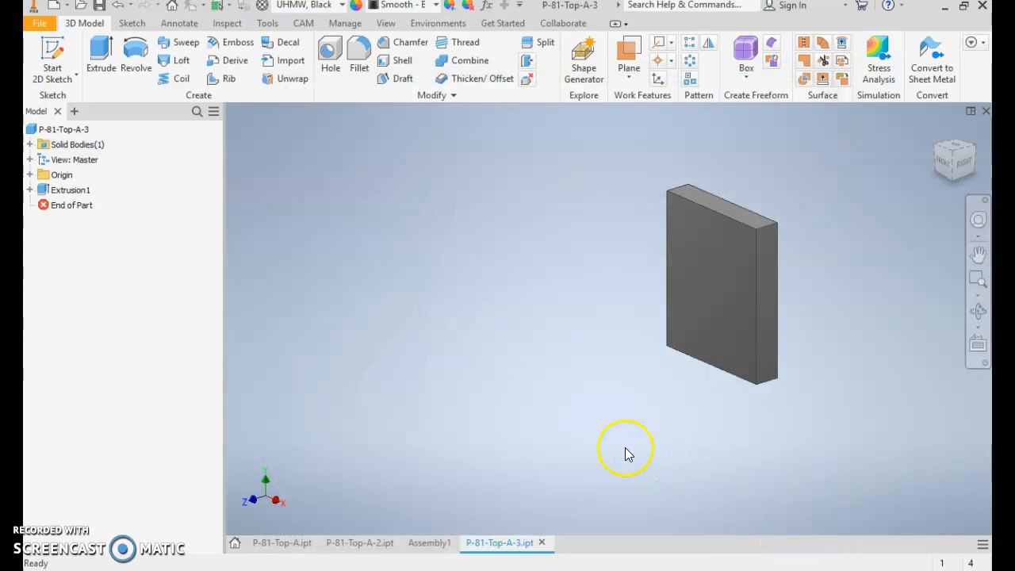
- Place one instance of P-81-Top-A-3 in Assembly1, in front of the existing blocks
click(426, 545)
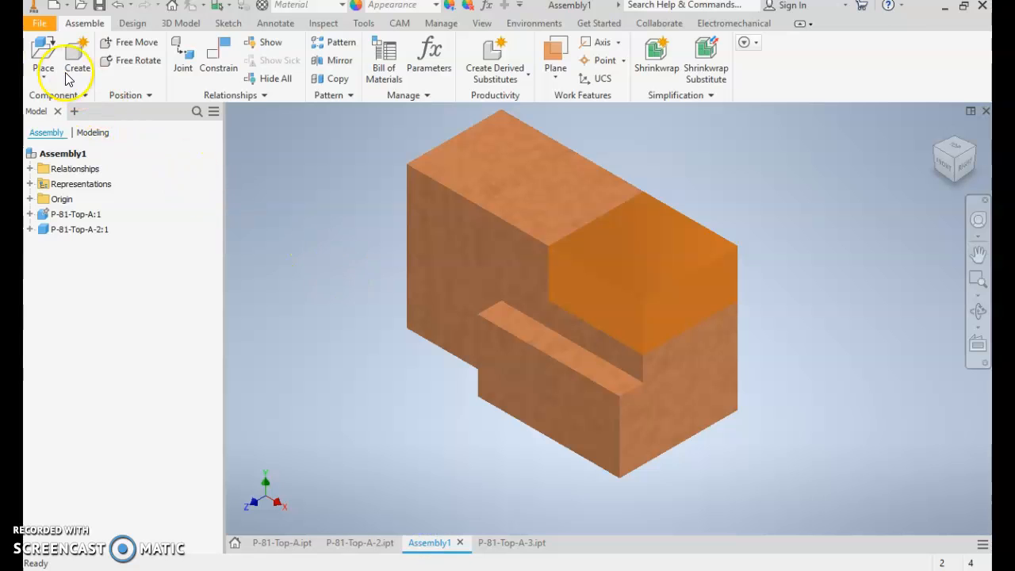
click(44, 50)
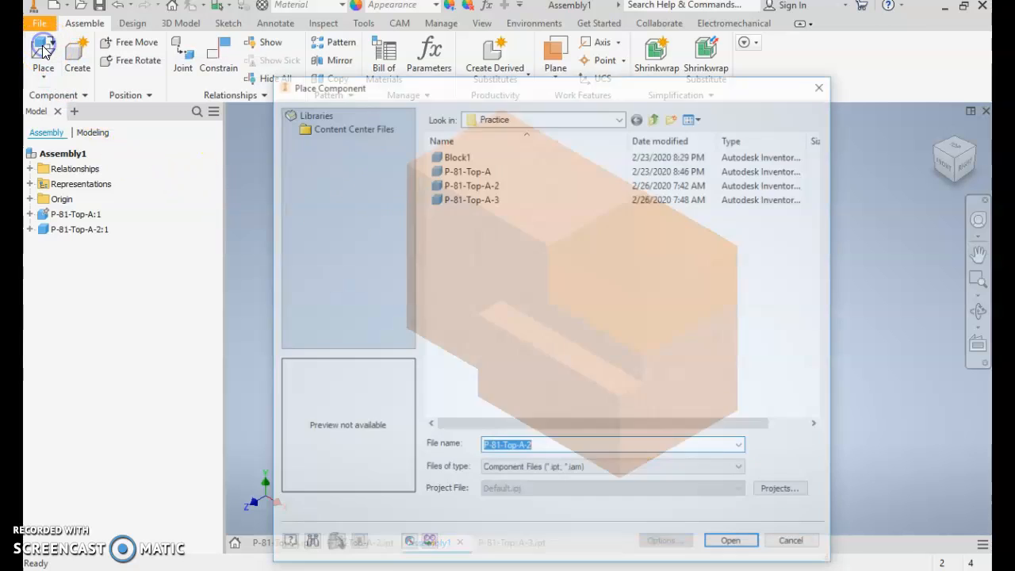
click(494, 199)
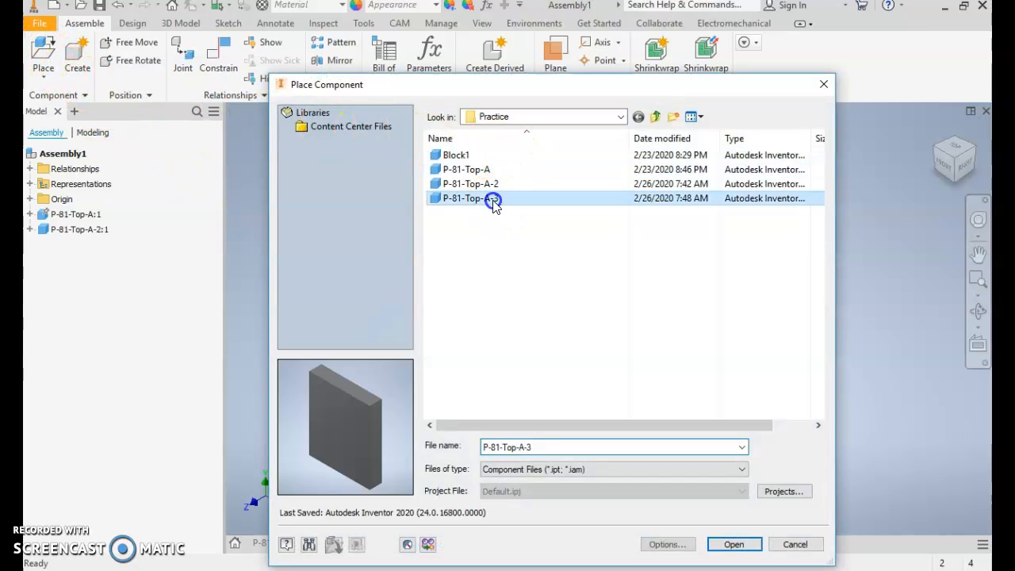
double_click(494, 198)
click(333, 258)
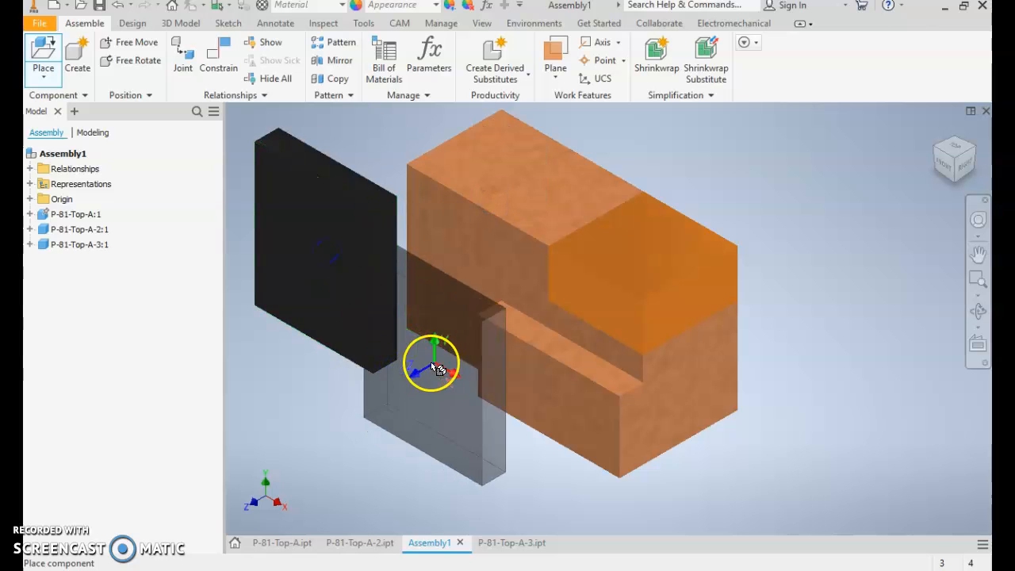
key(Escape)
- Mate the black block's broad front face to the recessed front face of P-81-Top-A with zero offset
key(c)
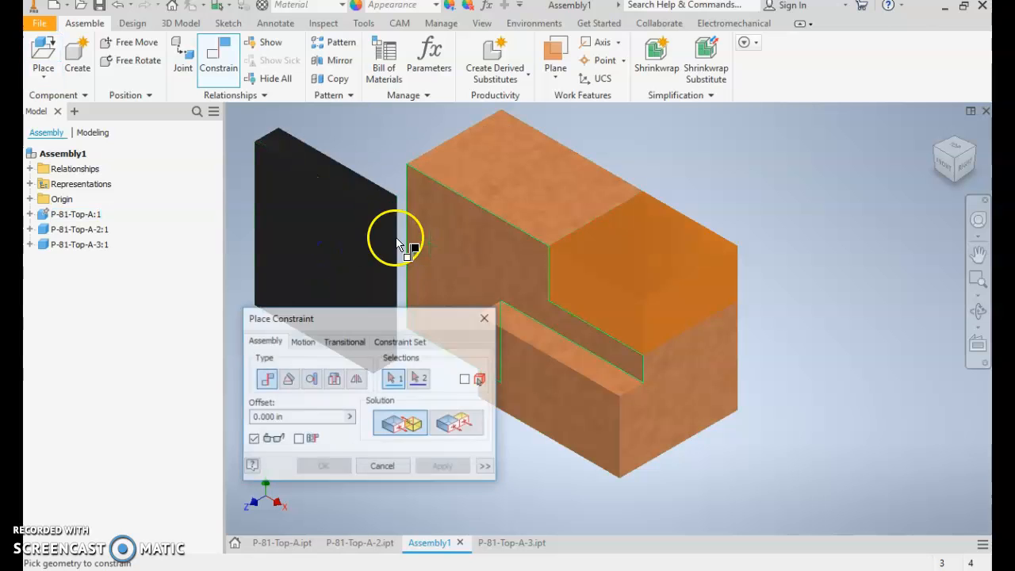
click(302, 243)
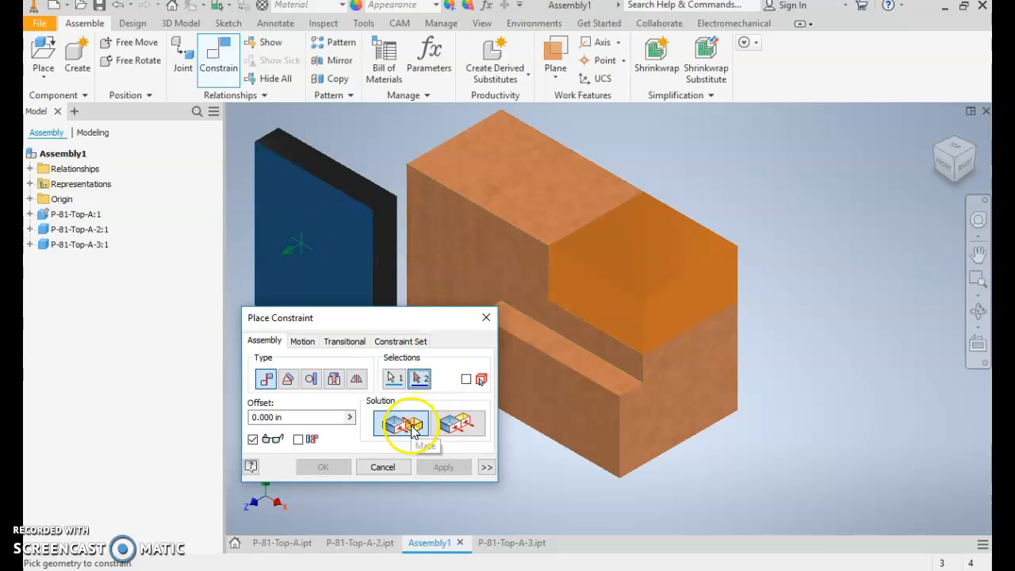
click(461, 257)
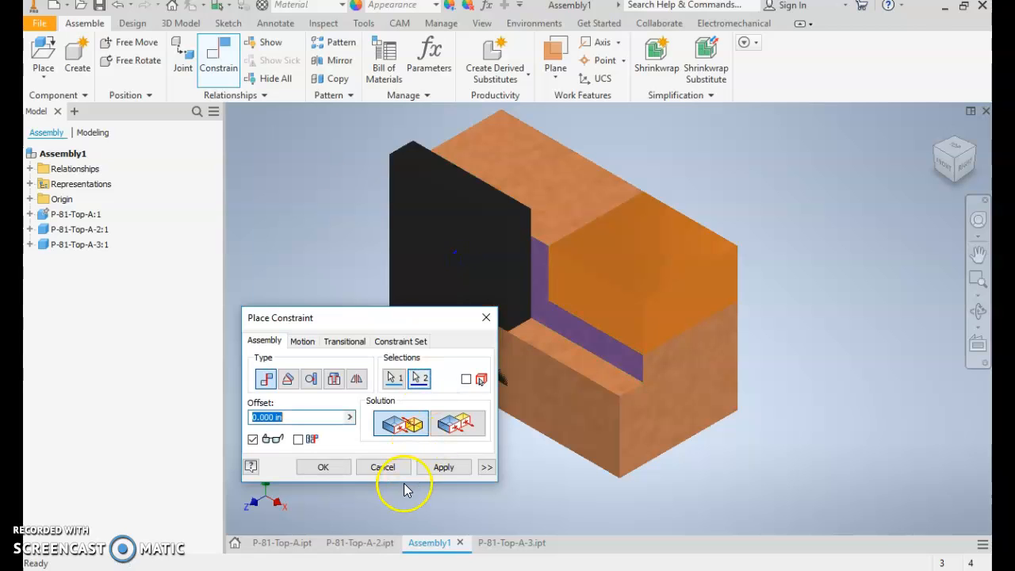
click(323, 467)
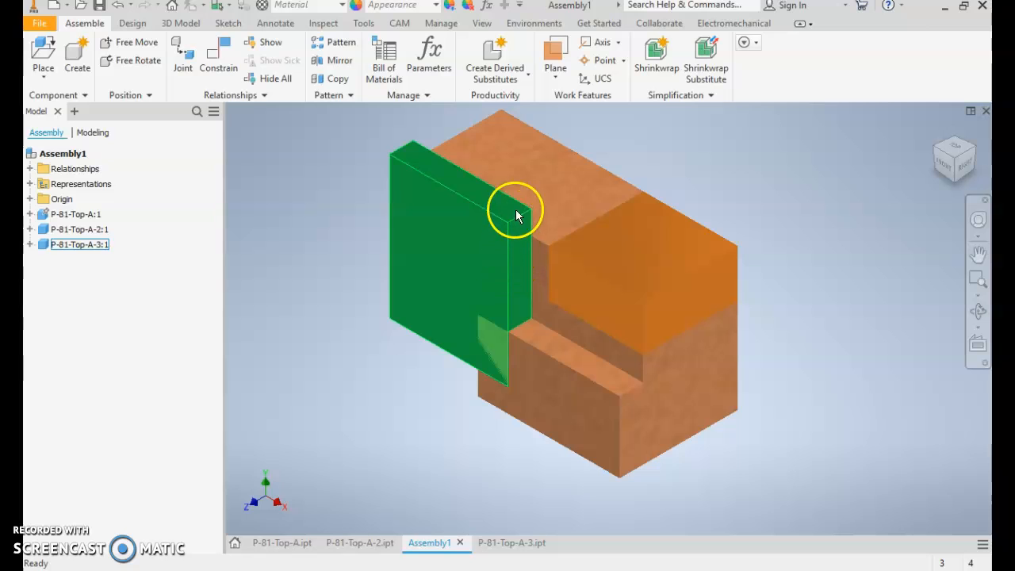
- Constrain the black block's top face flush with the top face of P-81-Top-A
key(c)
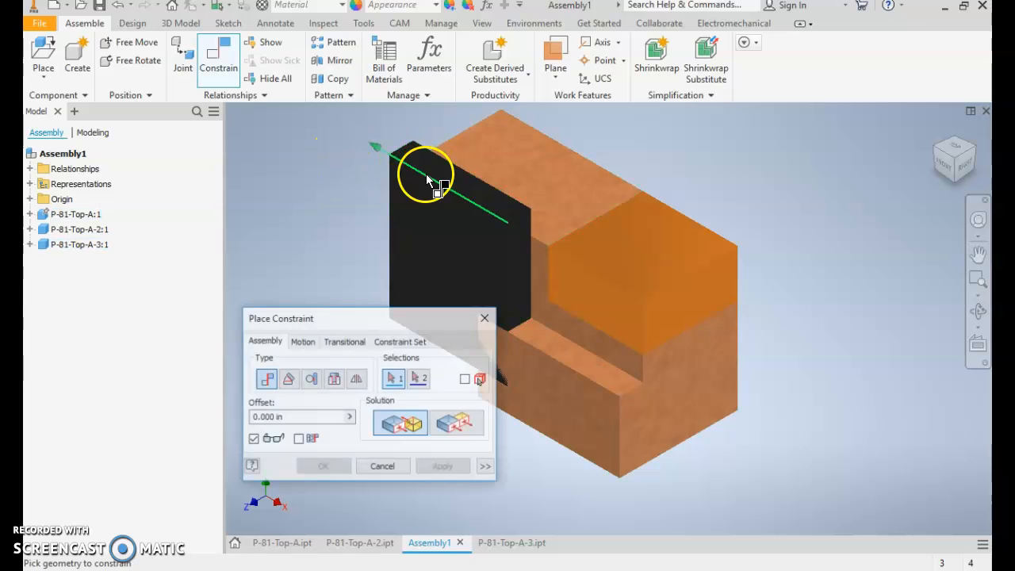
click(457, 424)
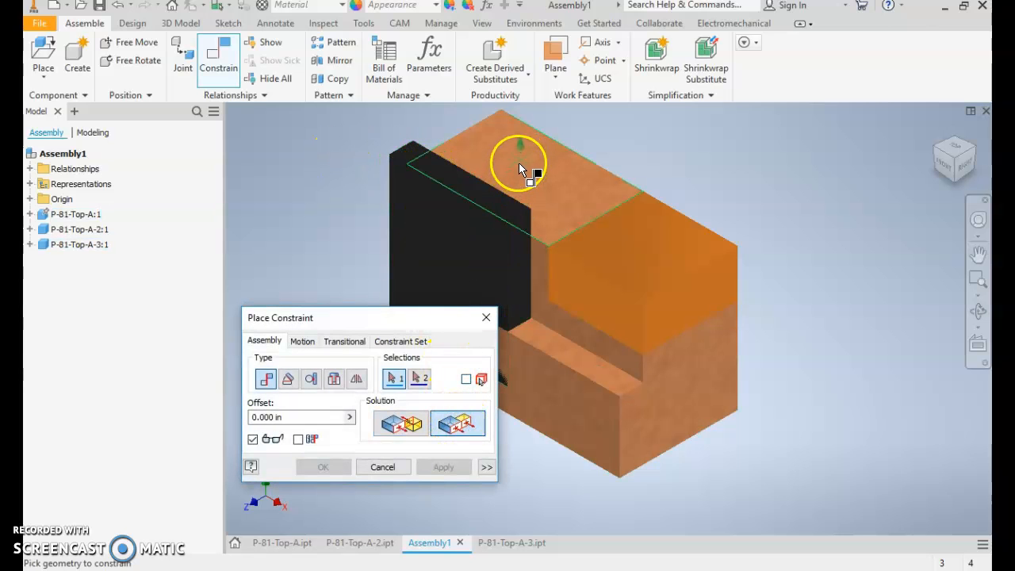
click(521, 164)
click(471, 192)
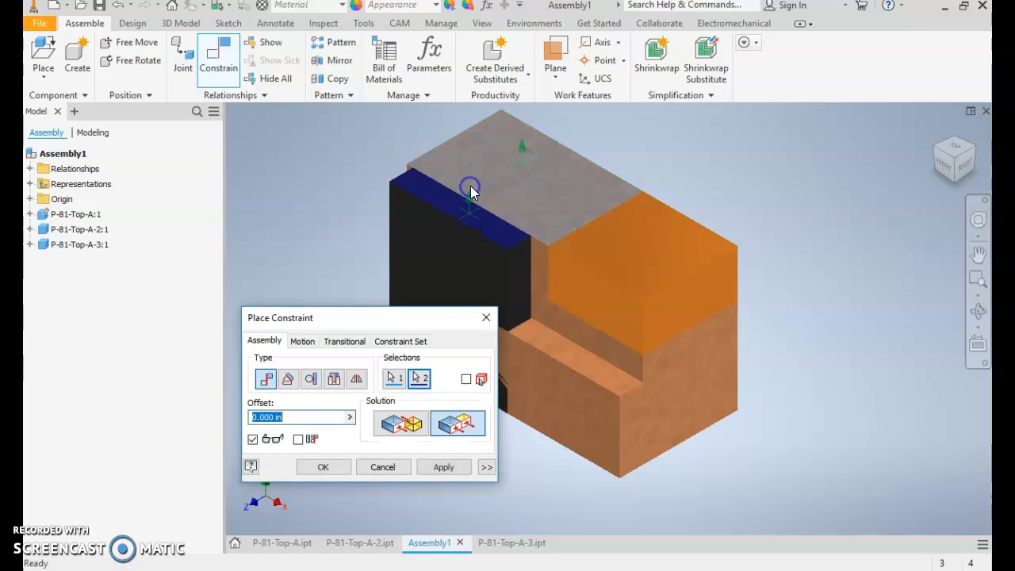
click(443, 470)
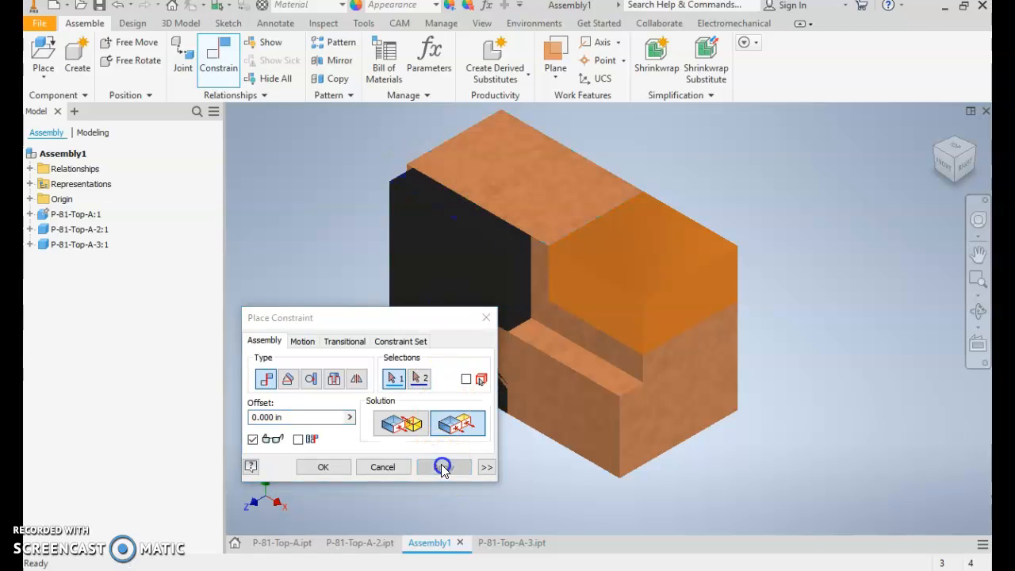
click(488, 318)
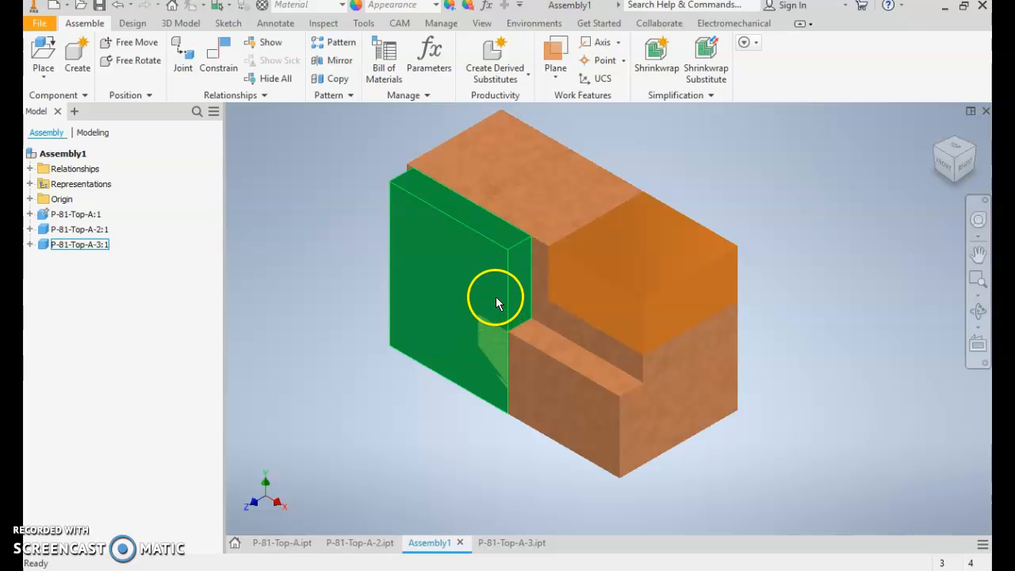
- Mate the black block's narrow side face to the end face of P-81-Top-A's front ledge with zero offset
drag(490, 294, 413, 254)
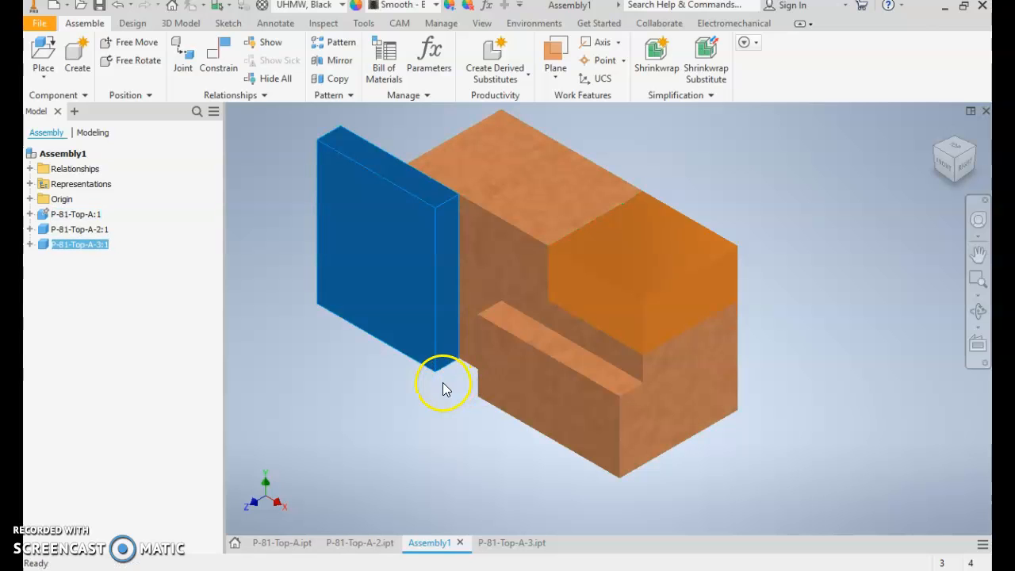
key(c)
click(447, 278)
middle_drag(533, 362, 619, 316)
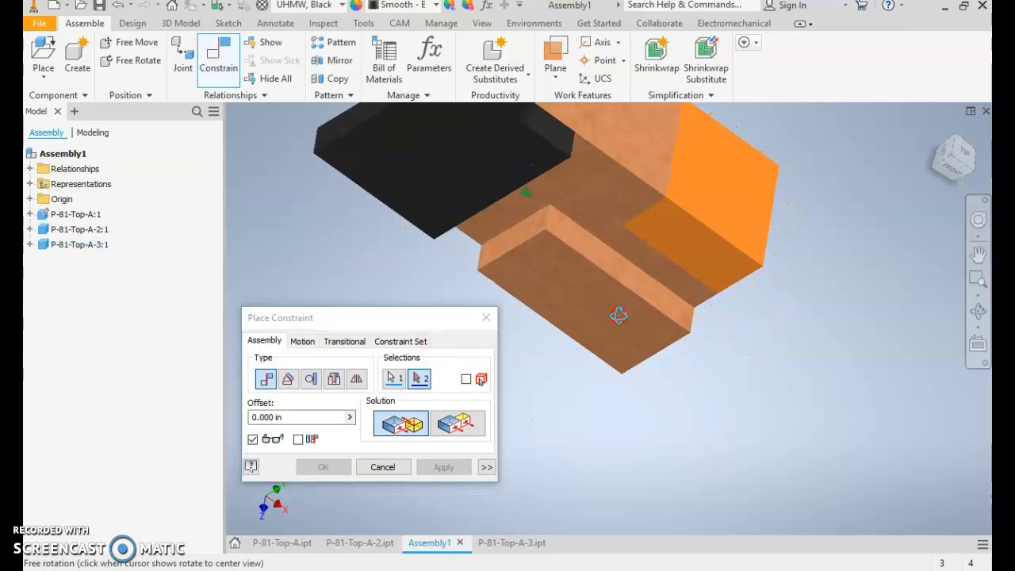
click(517, 232)
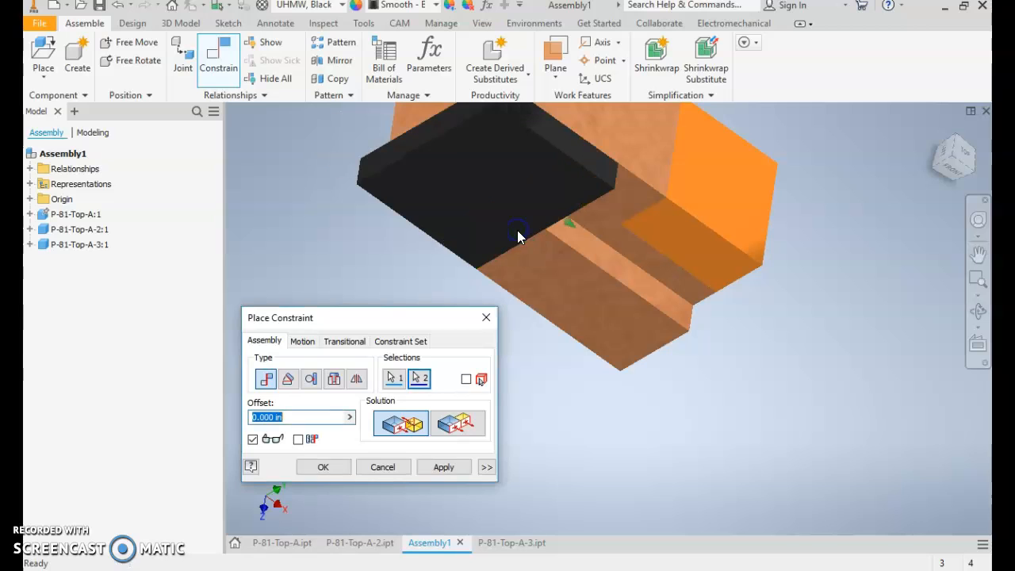
click(443, 467)
click(490, 318)
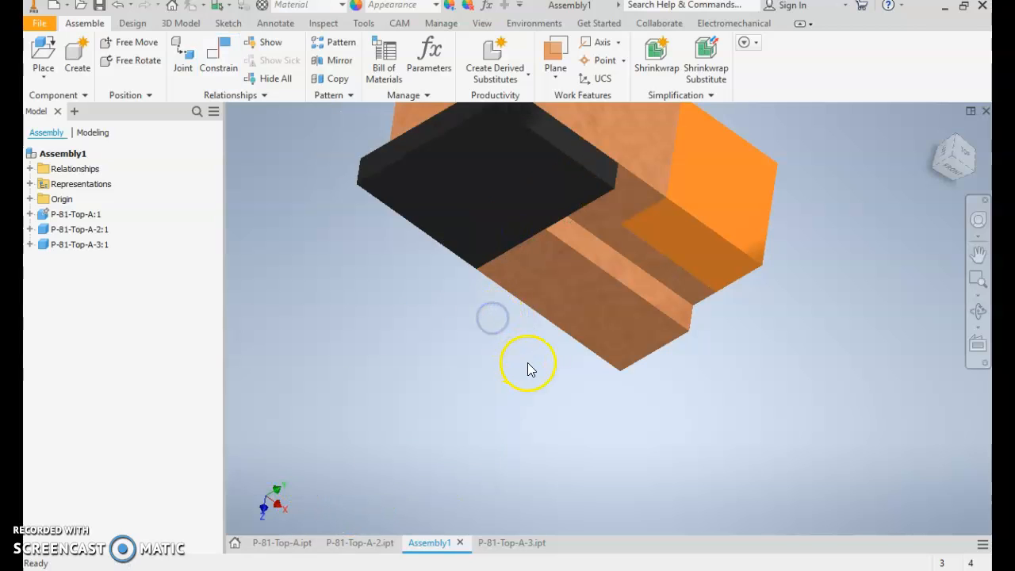
- Examine how the black block fits against P-81-Top-A from above and from the front
shift+middle_drag(576, 442, 503, 394)
key(F6)
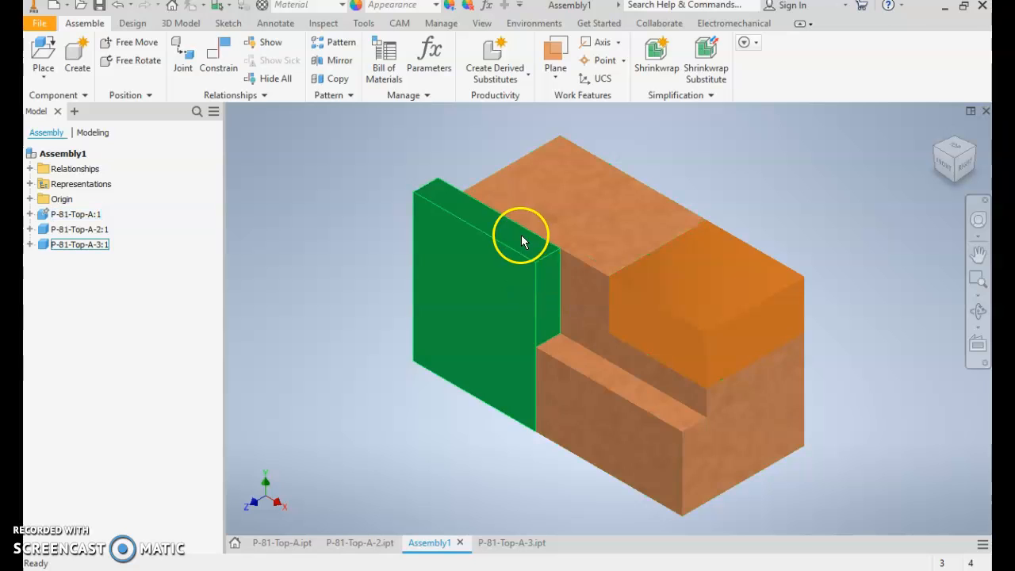
shift+middle_drag(566, 243, 548, 296)
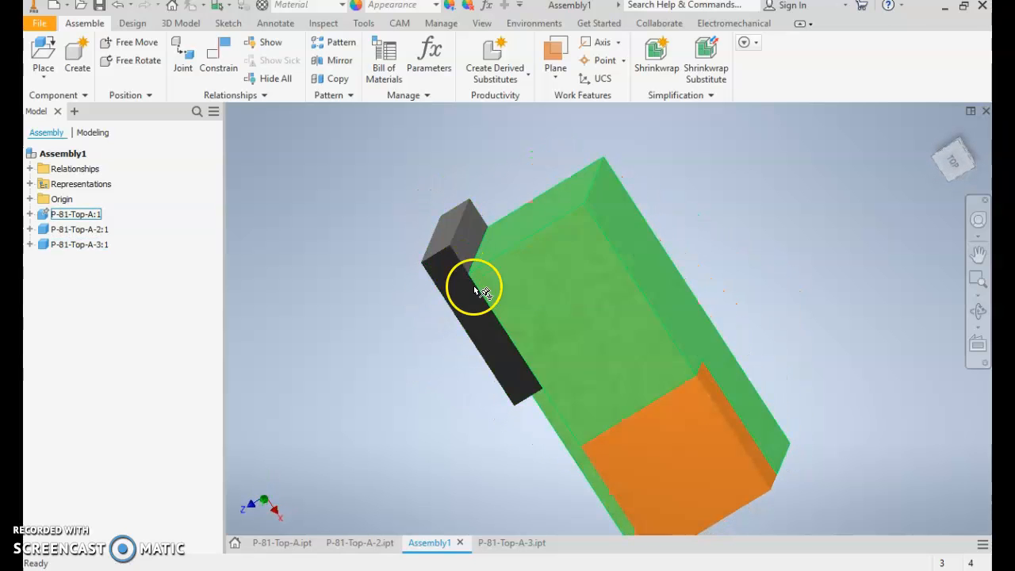
shift+middle_drag(536, 369, 586, 319)
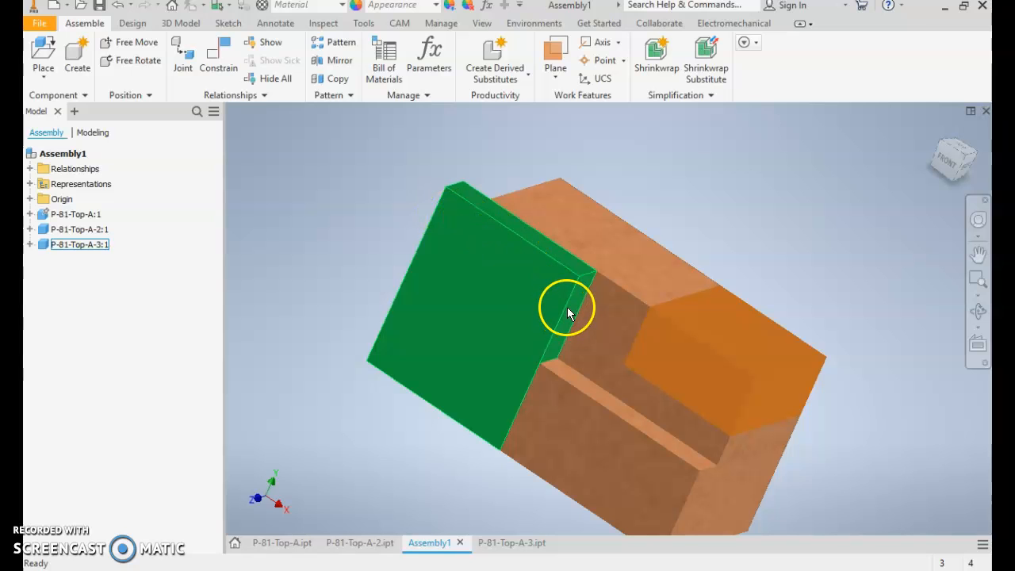
key(F6)
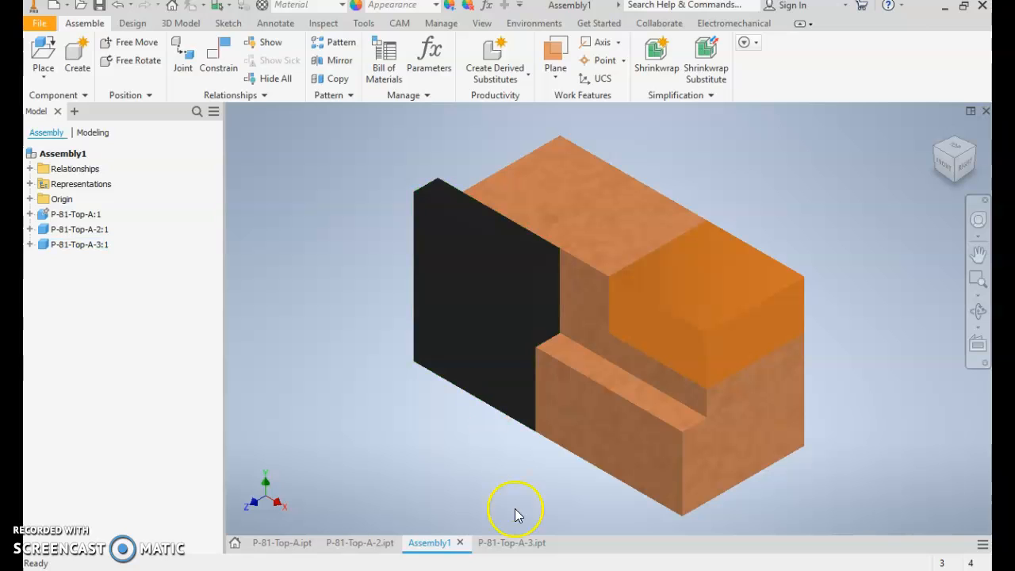
- Switch from the assembly to the P-81-Top-A-3 part and show it full size
double_click(506, 543)
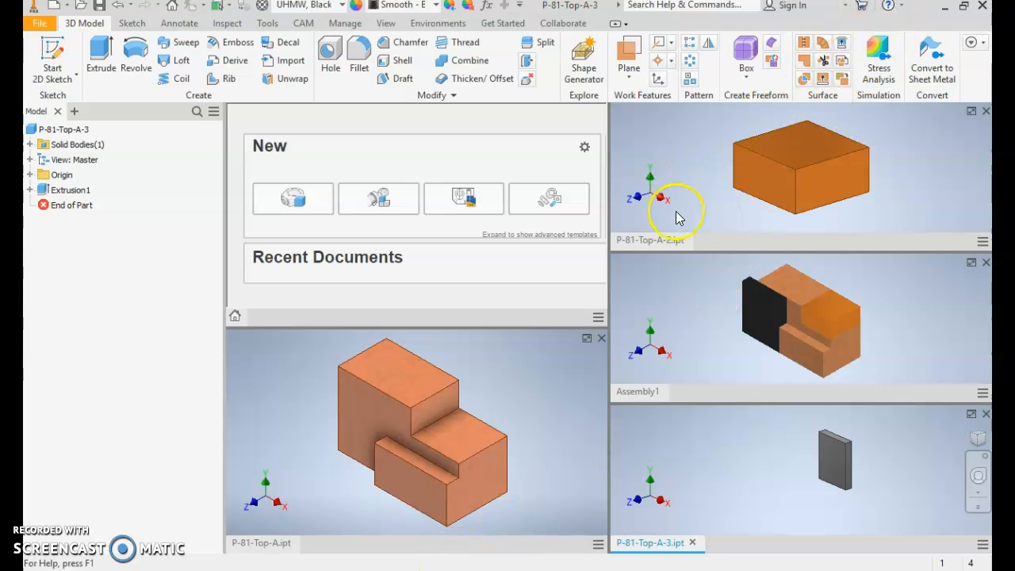
click(946, 8)
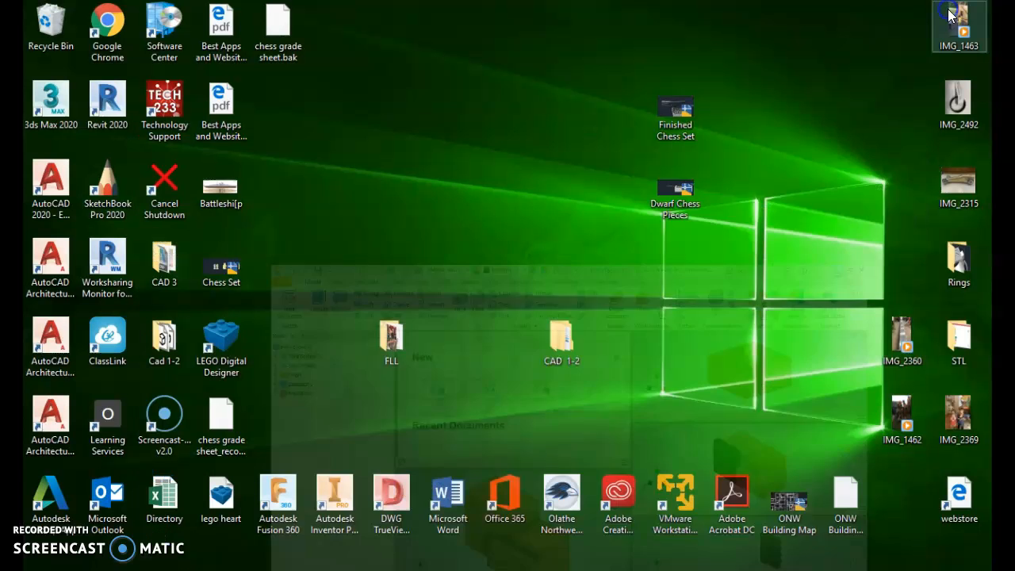
key(alt+Tab)
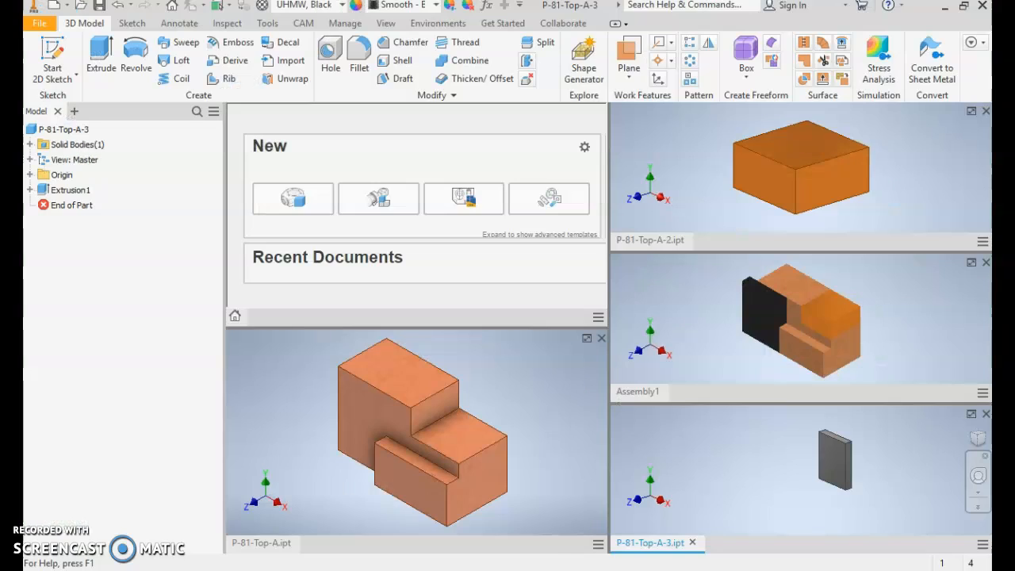
click(763, 316)
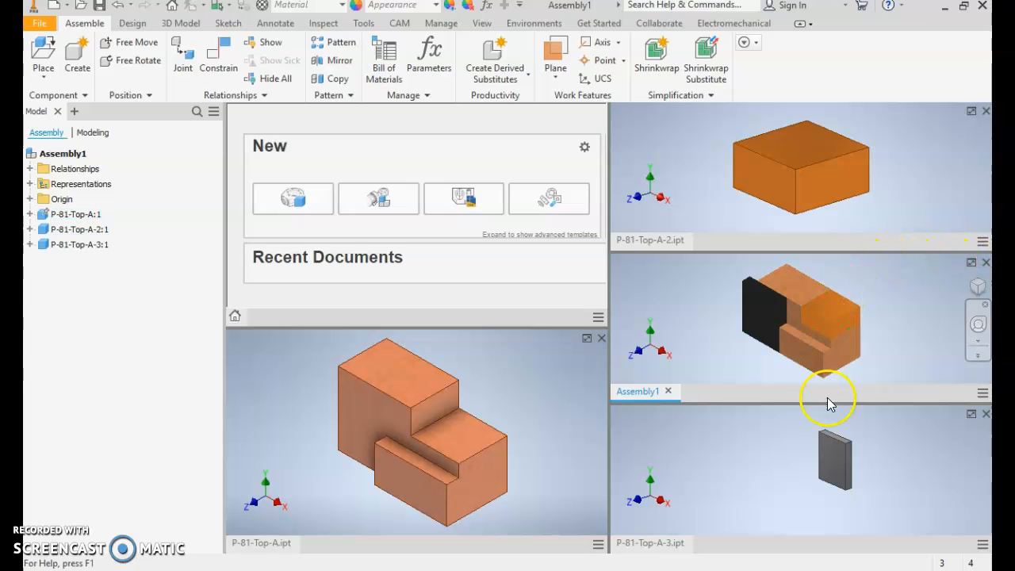
click(745, 489)
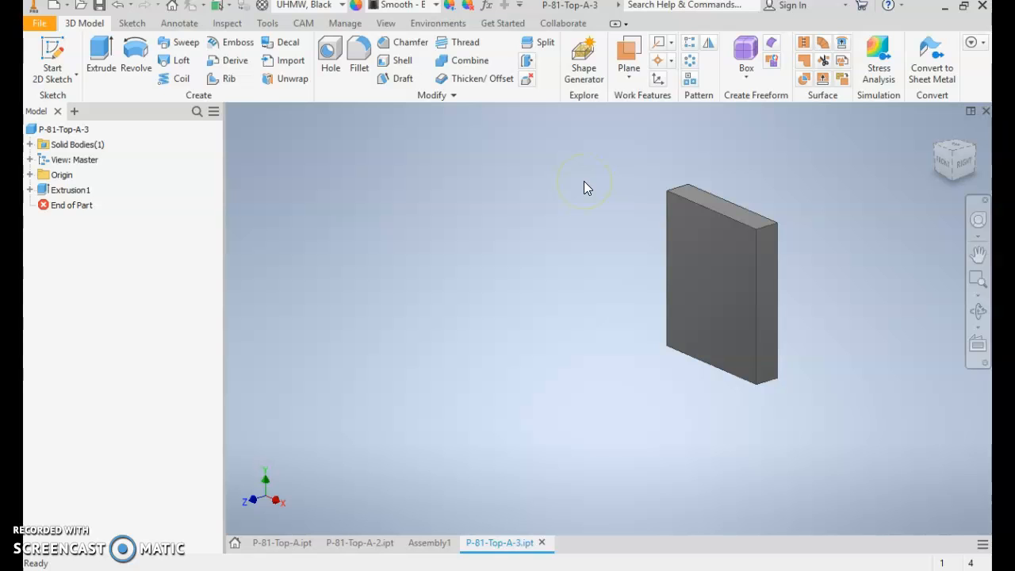
- Set the horizontal width in the P-81-Top-A-3 extrusion's sketch to 1 in and finish the sketch
click(30, 190)
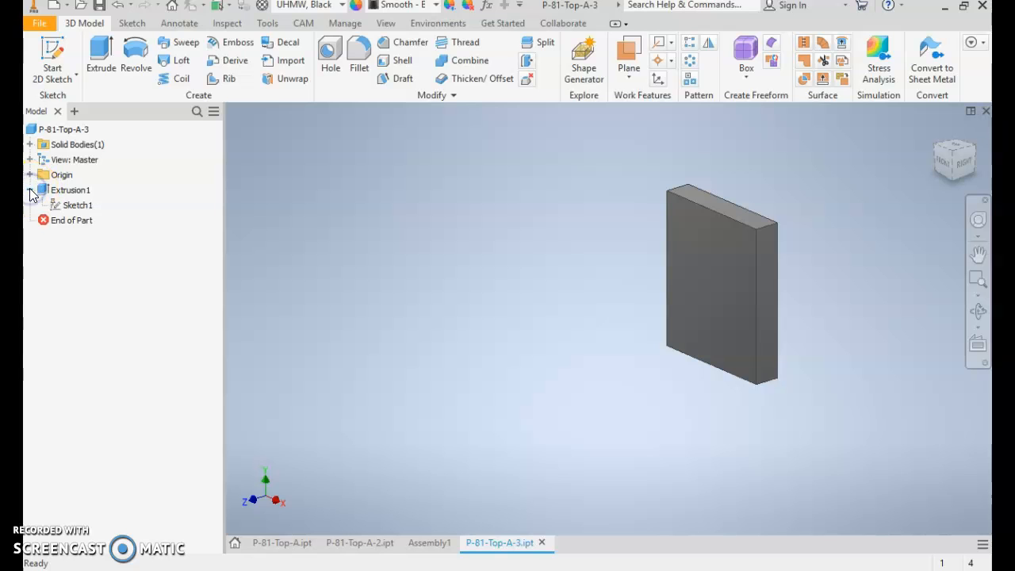
double_click(77, 207)
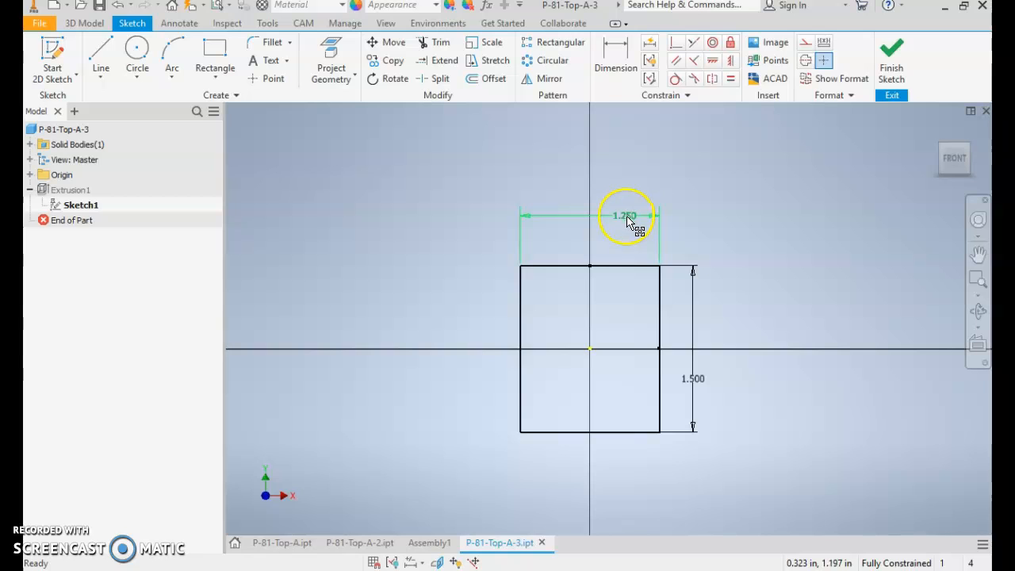
double_click(625, 217)
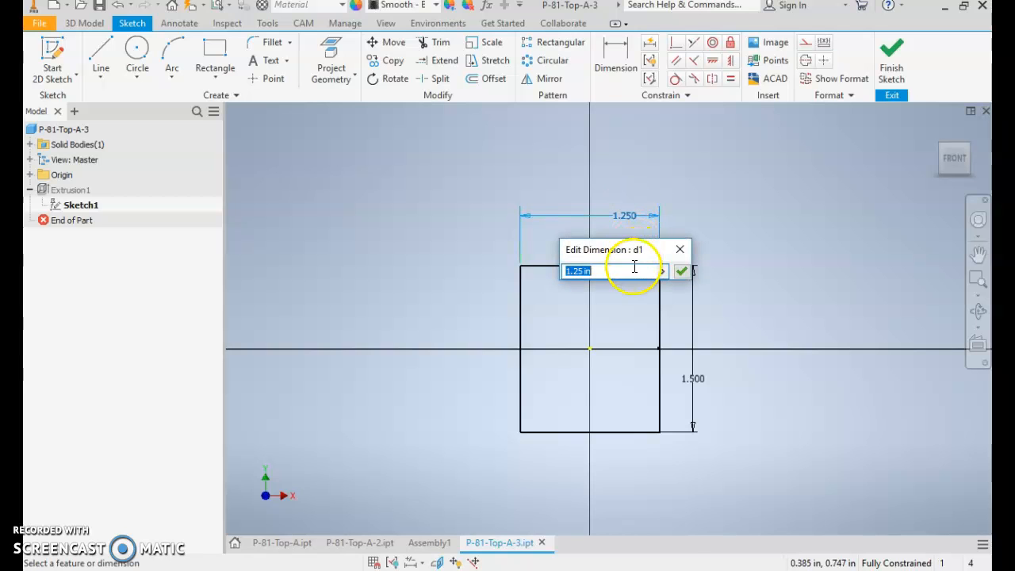
text(1)
click(681, 271)
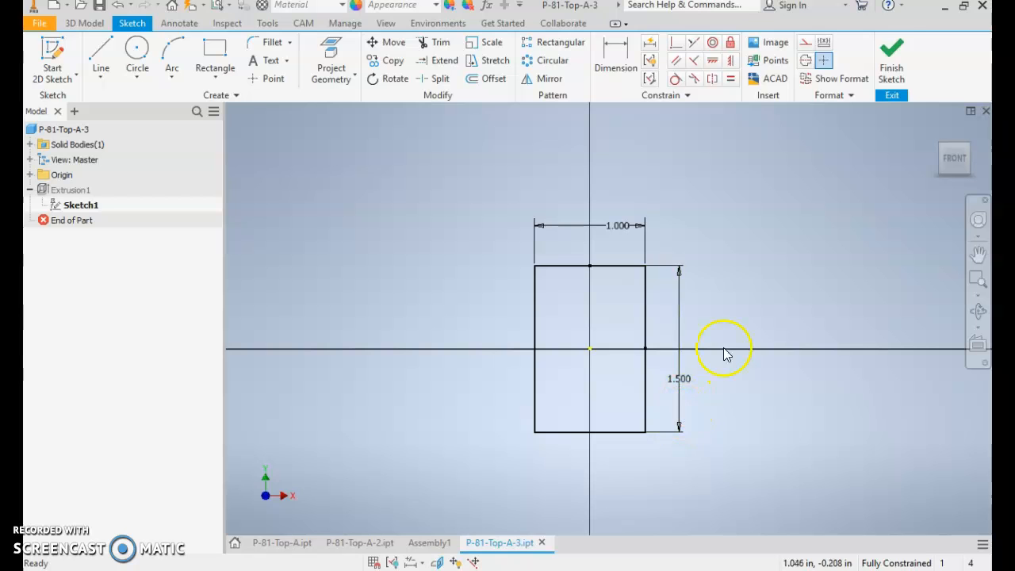
click(890, 54)
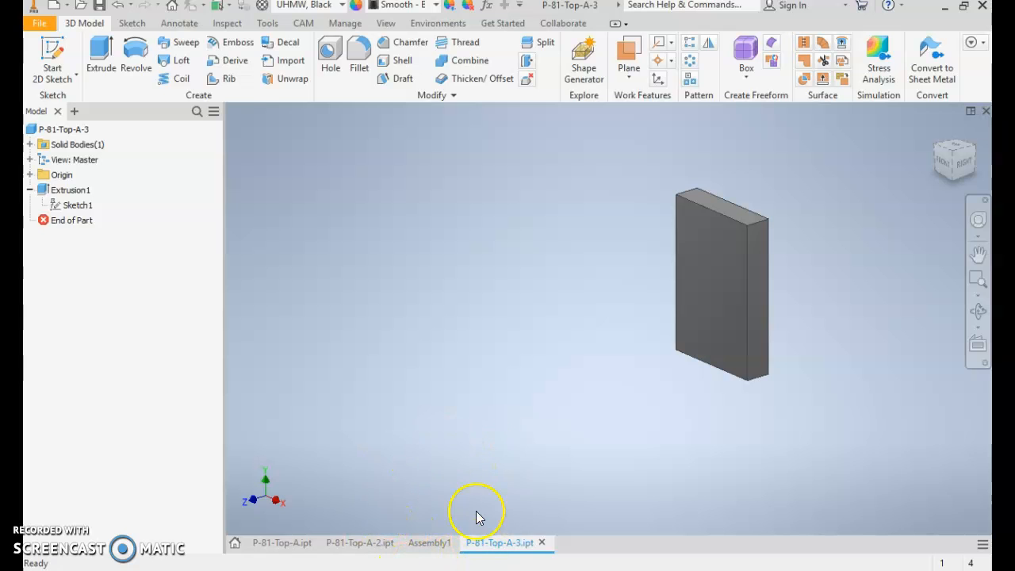
- Return to Assembly1 and update it with the resized black block
click(415, 546)
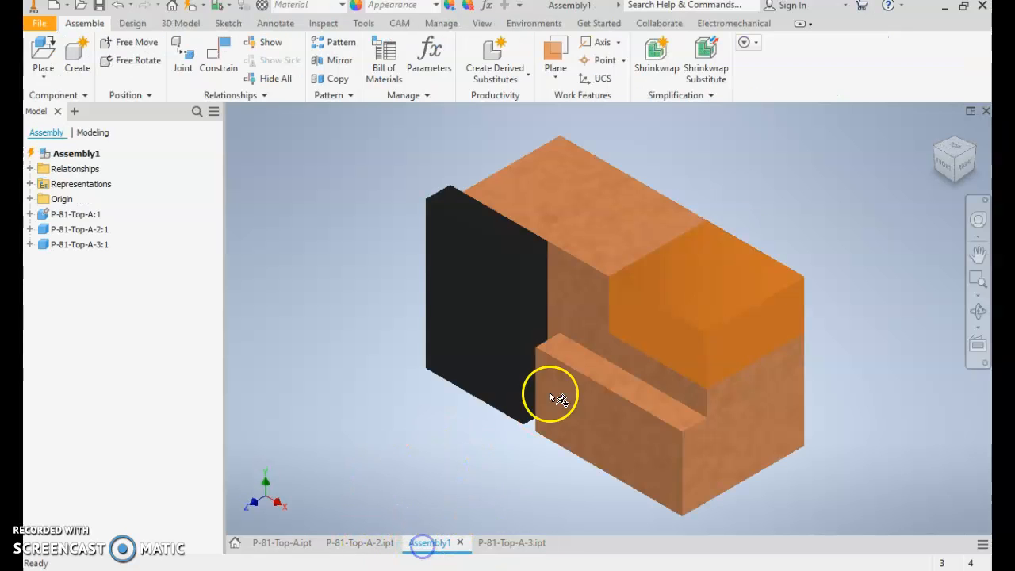
shift+middle_drag(555, 402, 585, 420)
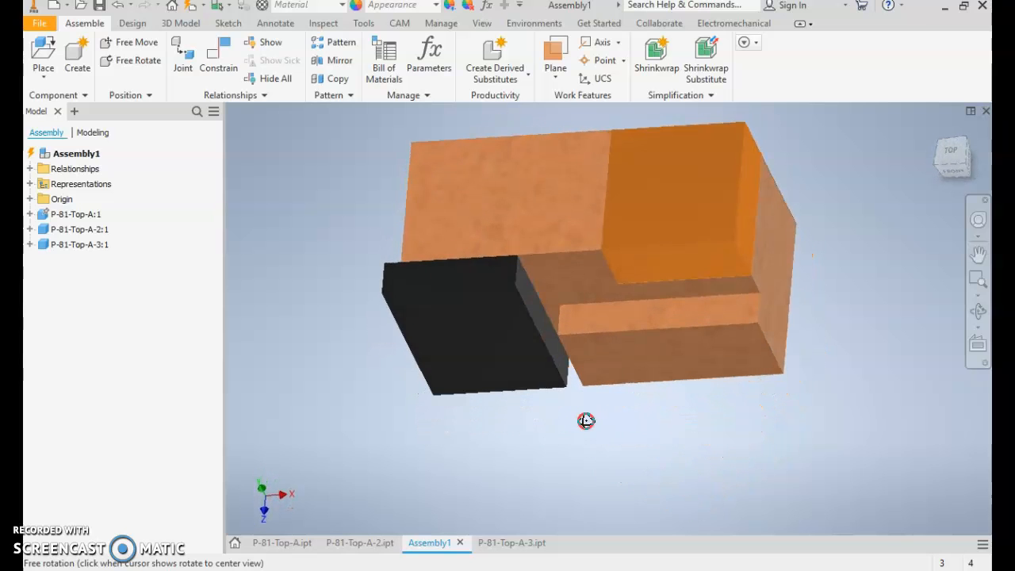
click(587, 421)
key(F6)
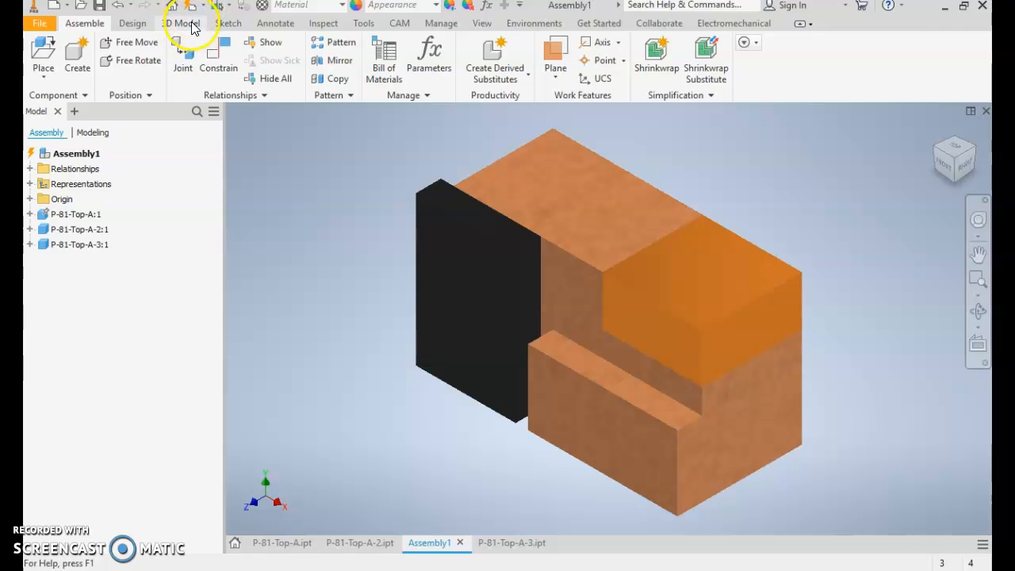
click(191, 6)
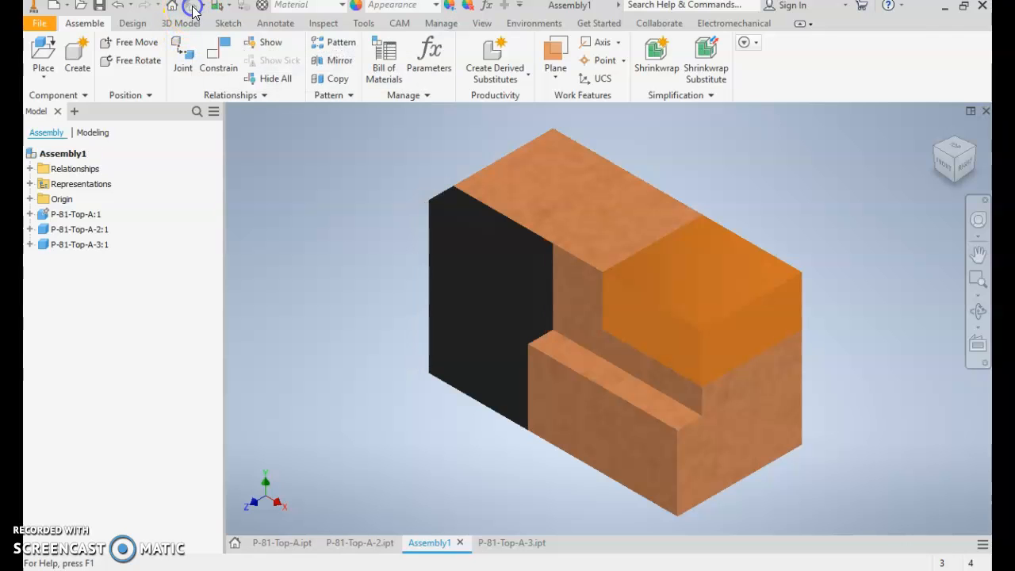
- Examine the black block's fit and the outline of the gap between it, the gold block and the front ledge
click(576, 299)
click(484, 387)
shift+middle_drag(477, 379, 551, 389)
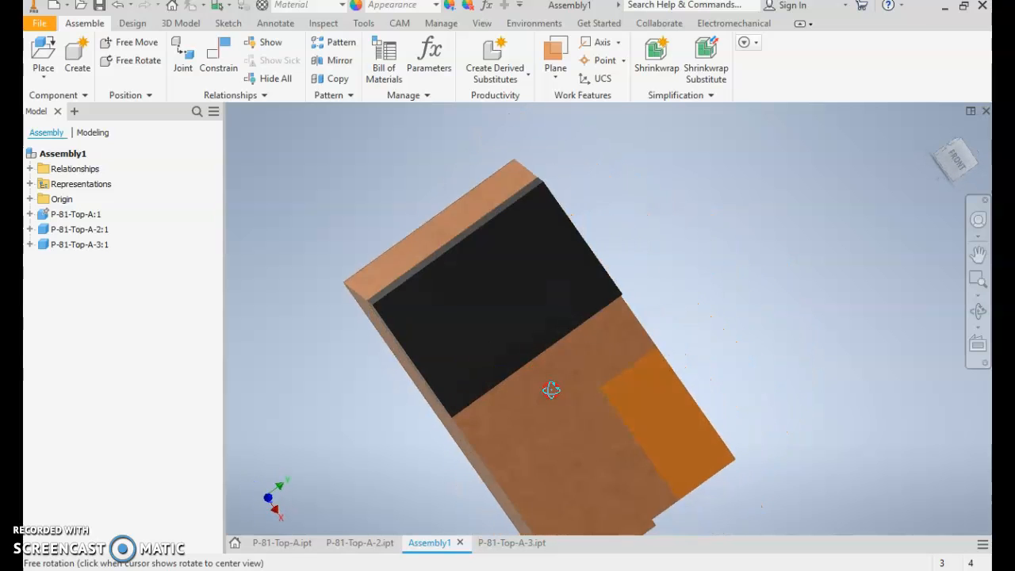
key(F6)
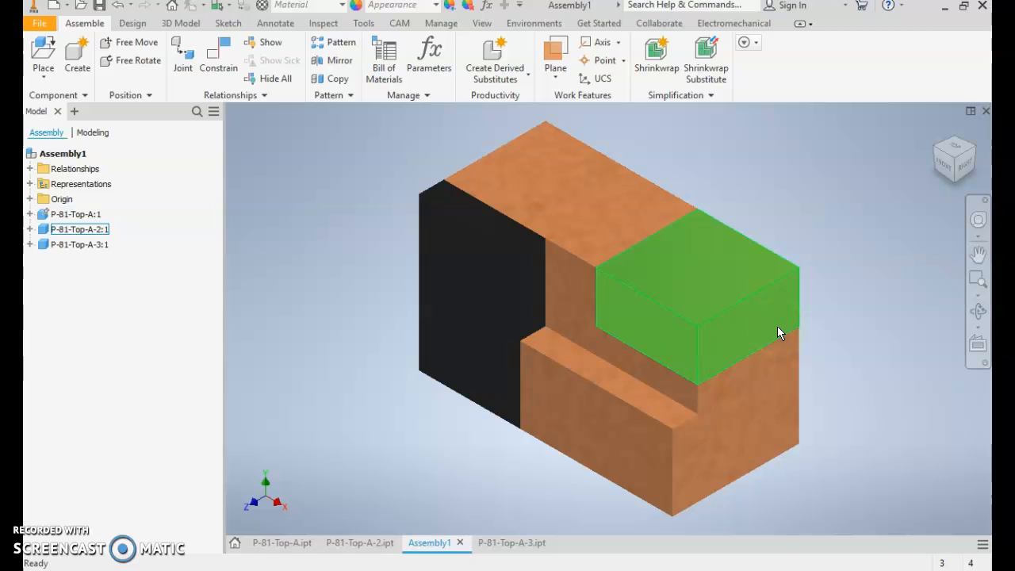
click(800, 350)
click(572, 265)
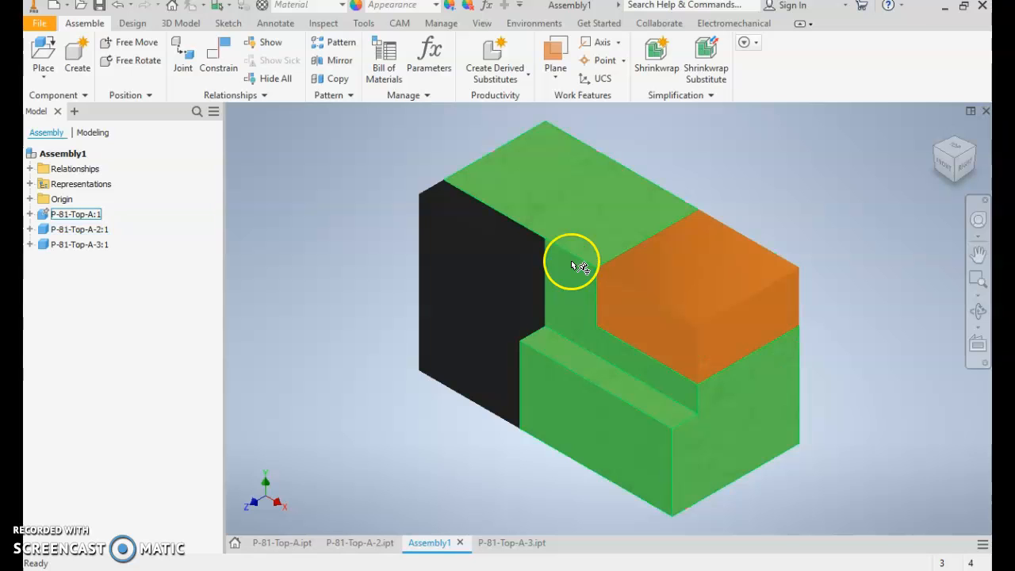
click(544, 244)
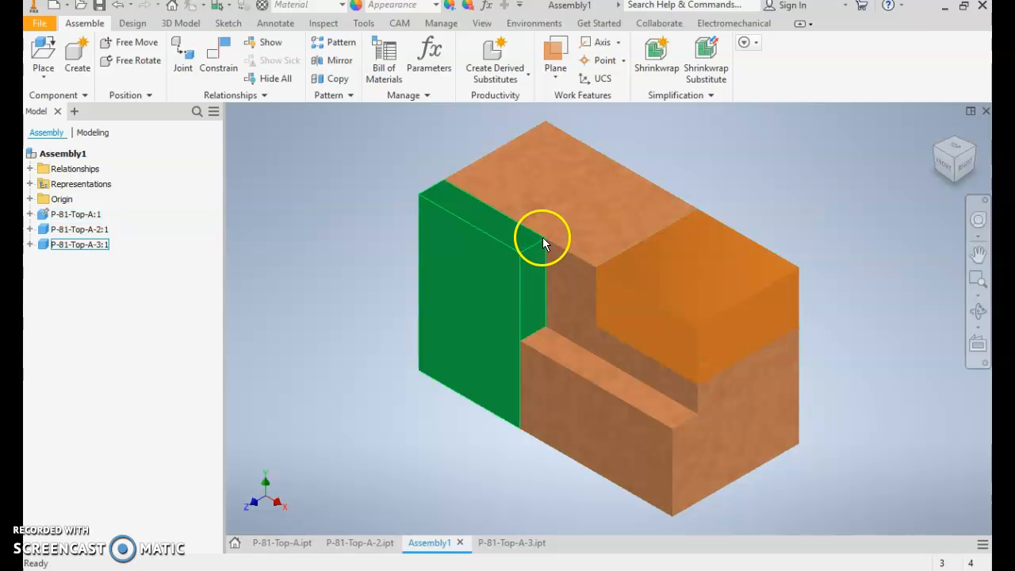
click(722, 309)
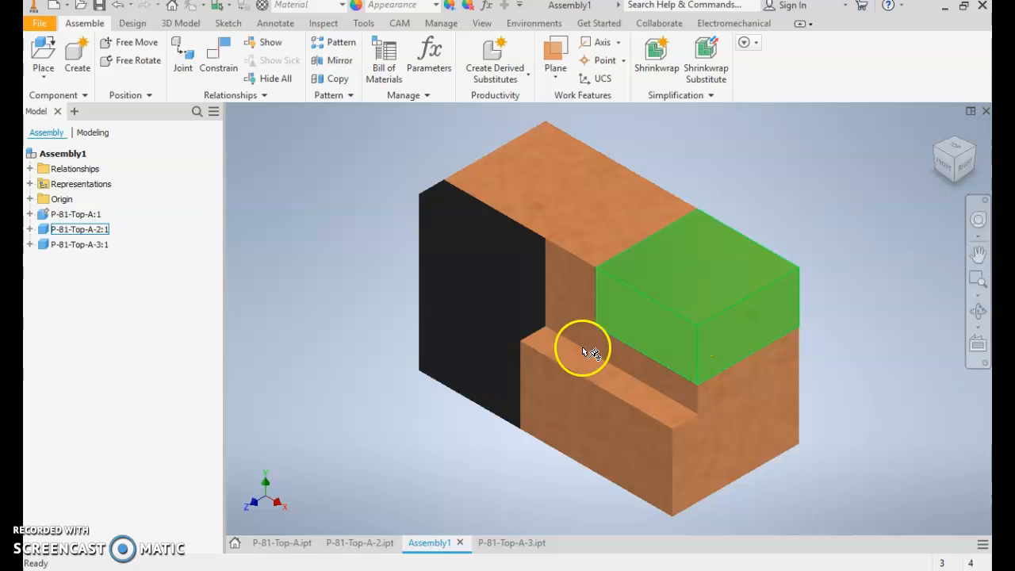
click(516, 353)
click(590, 263)
click(713, 327)
click(571, 287)
click(541, 318)
click(530, 341)
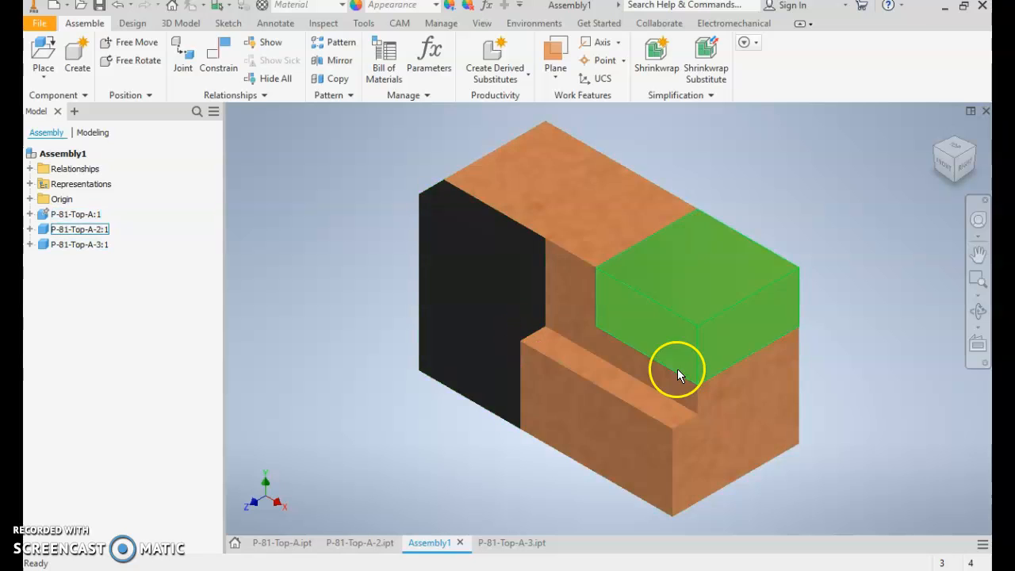
click(697, 377)
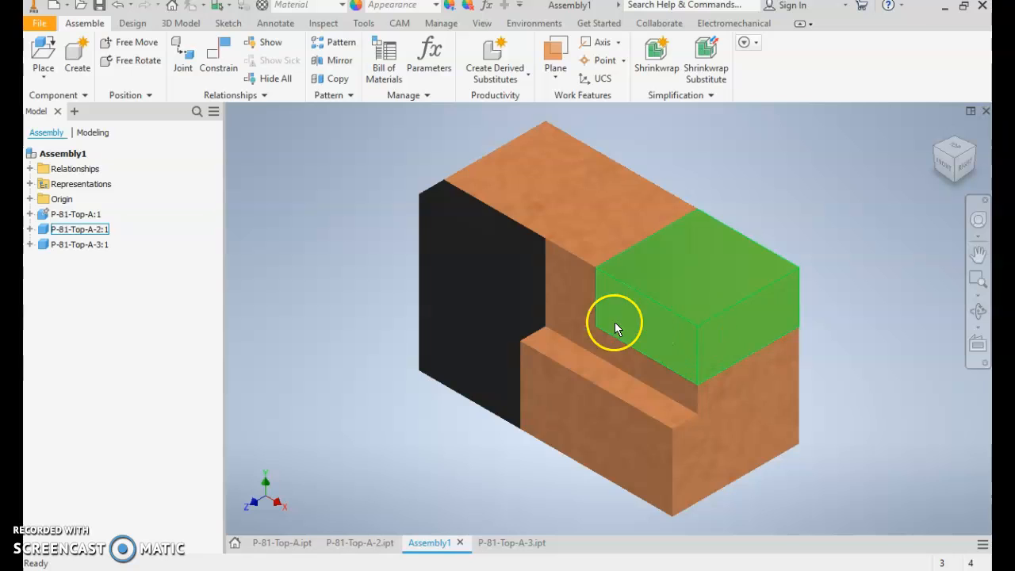
click(587, 332)
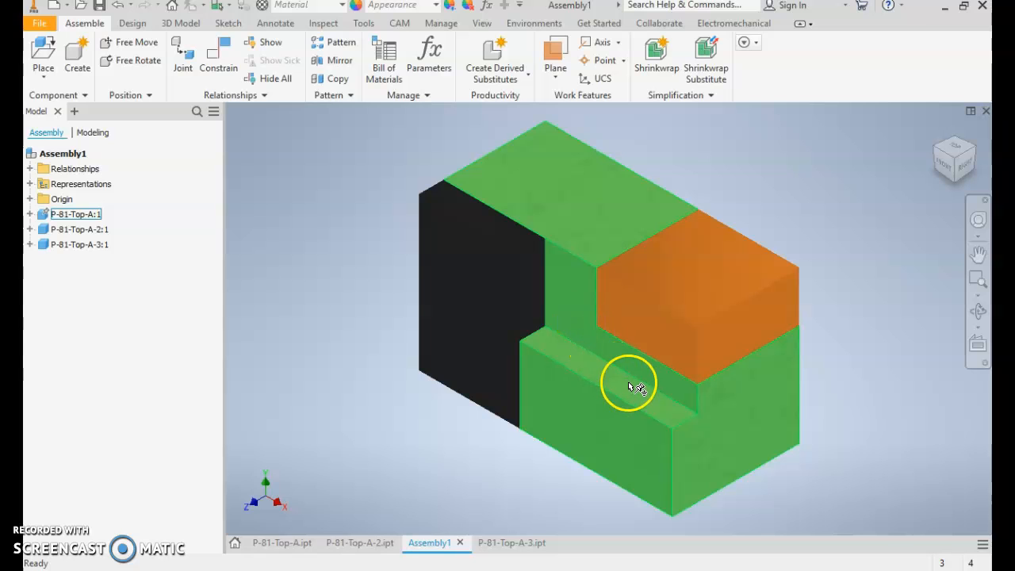
- Measure the front ledge's back edge length and the height from its inner corner to the top corner beside the black block
key(m)
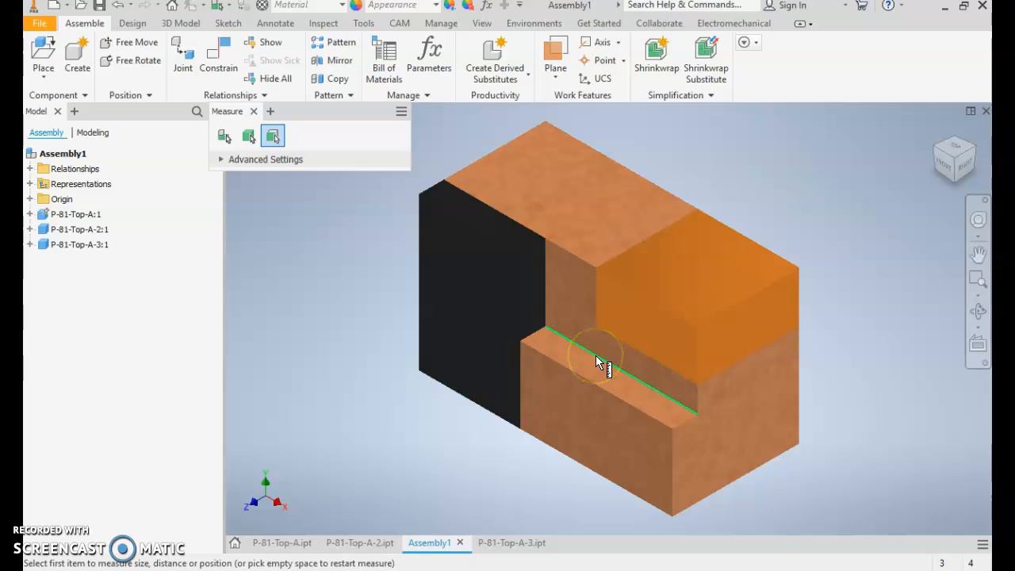
click(595, 355)
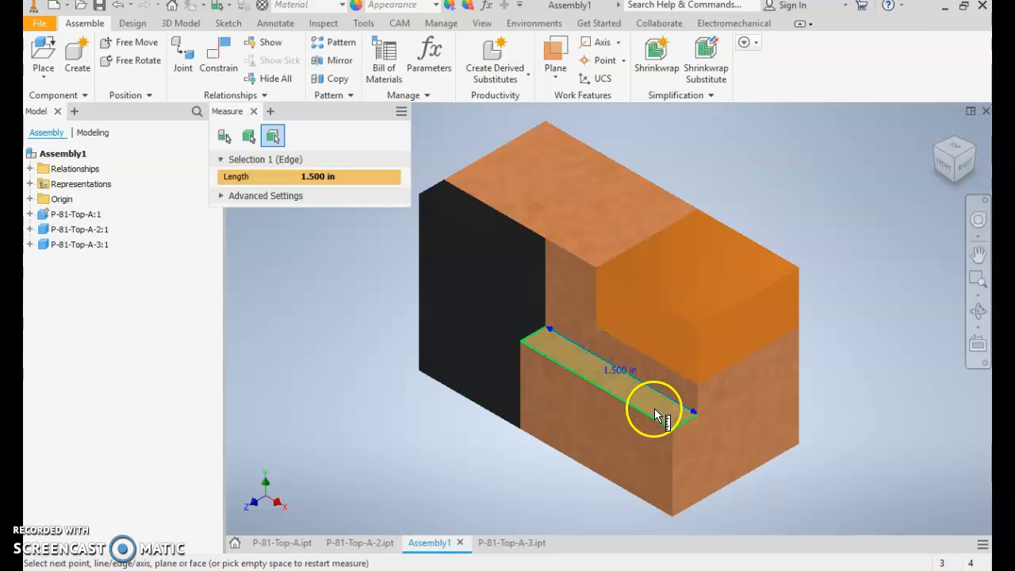
key(Escape)
key(m)
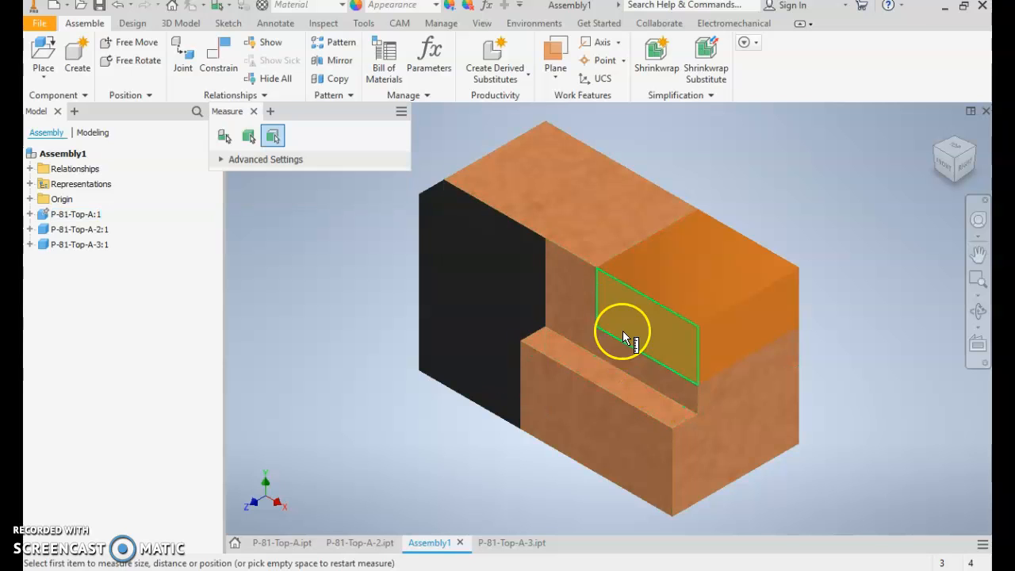
click(545, 240)
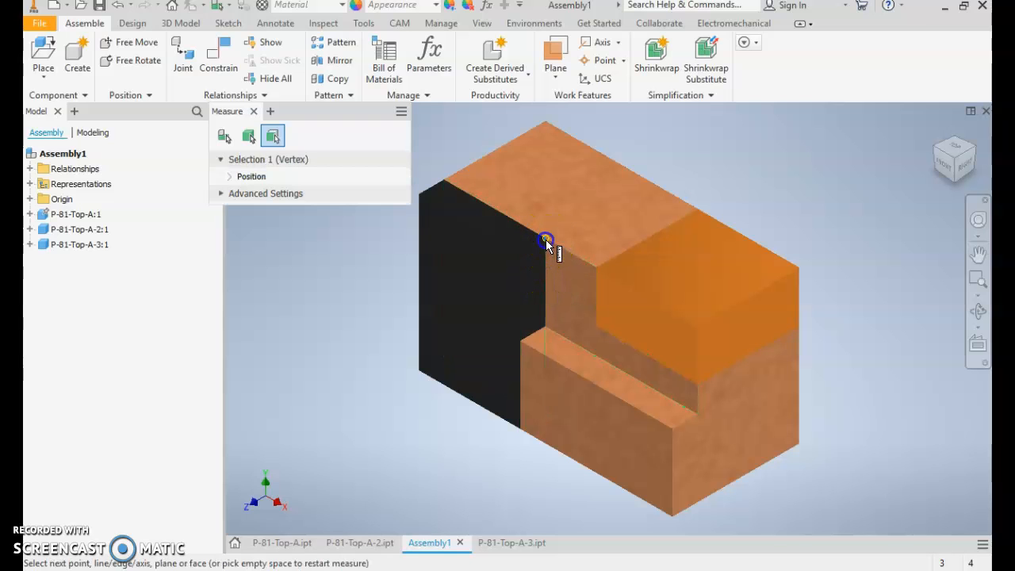
click(547, 324)
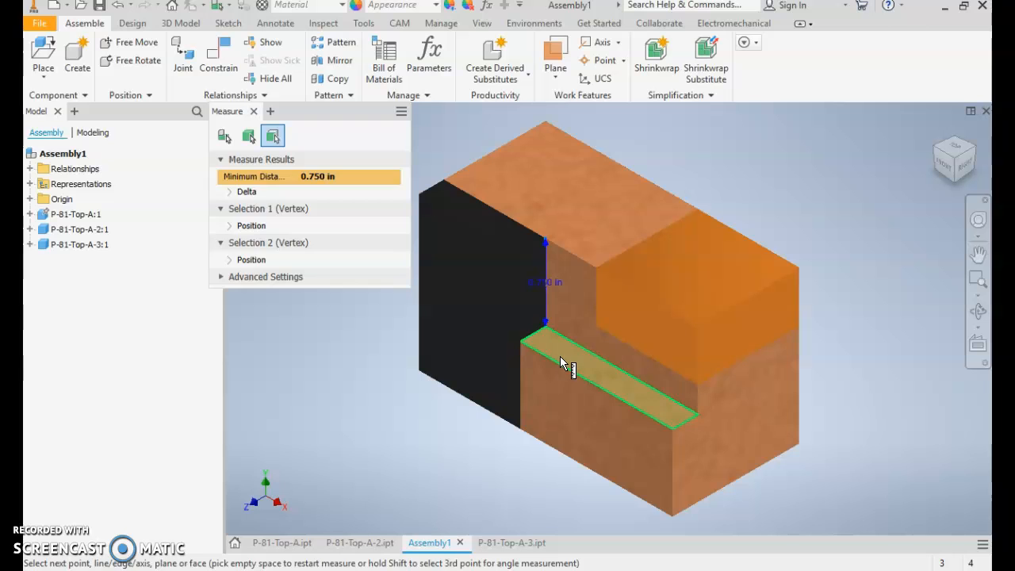
- Leave the measurement, create a new part file and start a 2D sketch on the front (XY) plane
key(Escape)
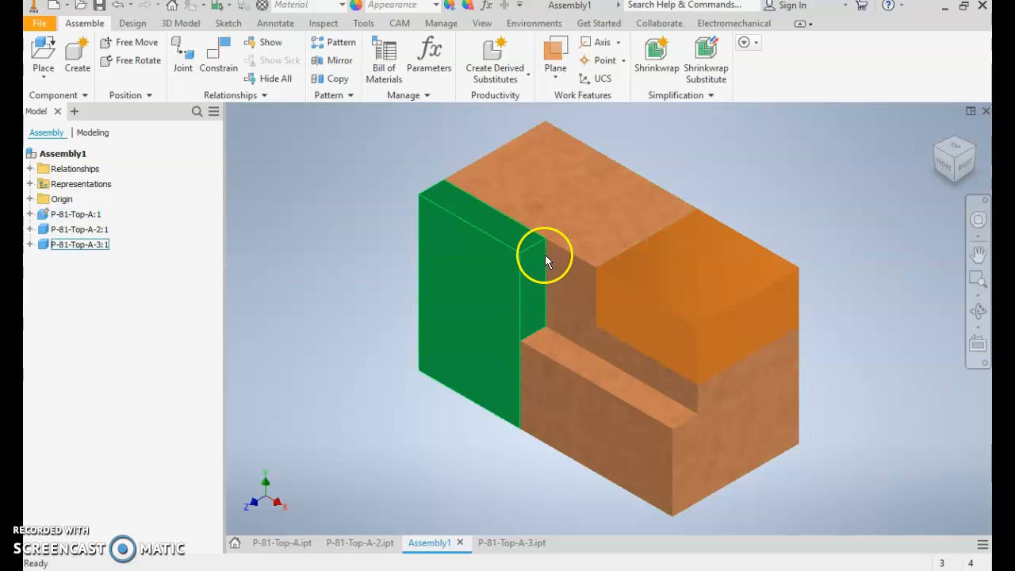
click(36, 24)
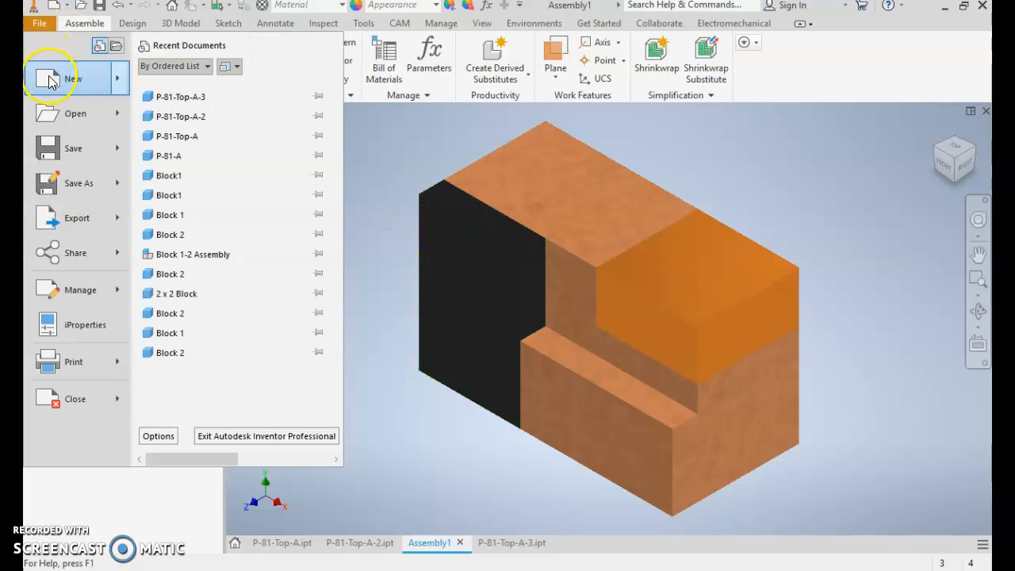
mouse_move(64, 82)
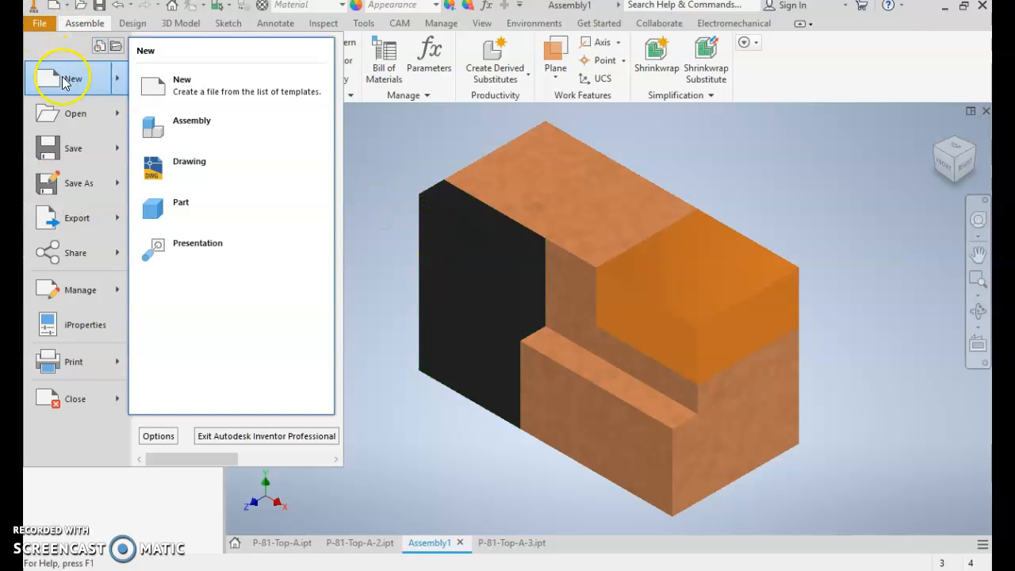
click(202, 218)
click(51, 51)
click(500, 281)
click(559, 184)
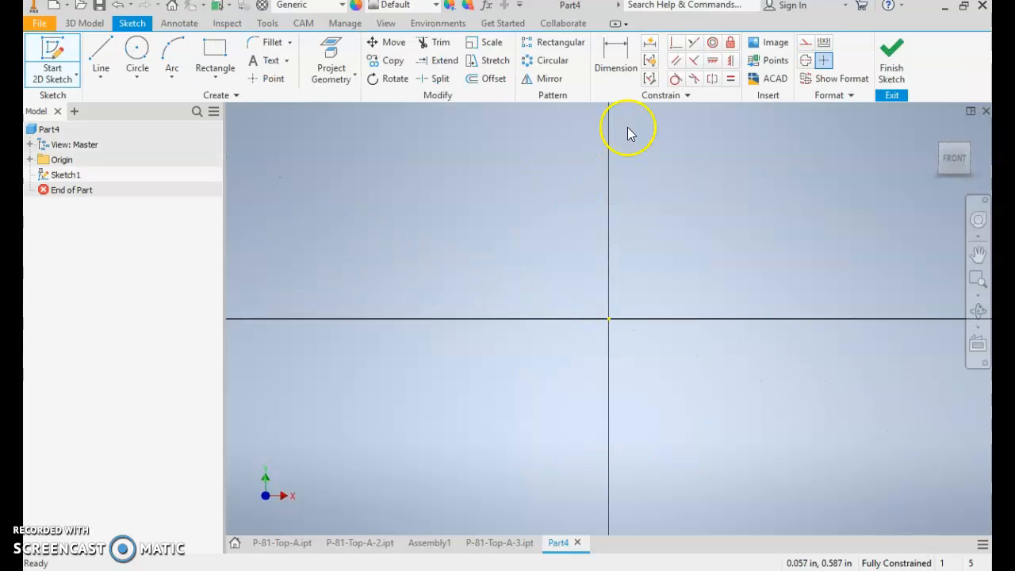
- Start the block's profile with a horizontal base line about 0.75 in long, drawn along the horizontal axis across the origin
click(99, 52)
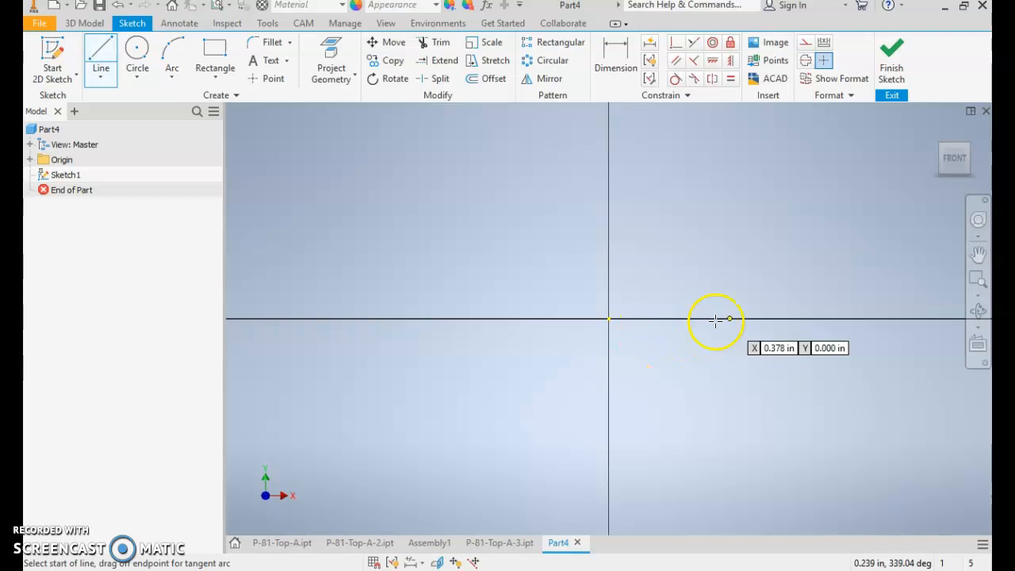
click(779, 319)
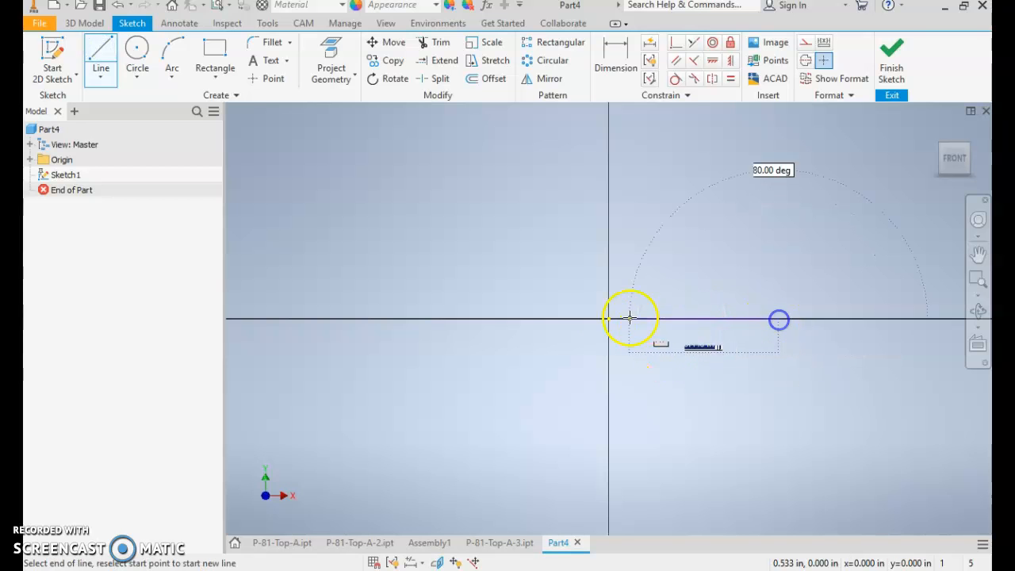
click(540, 319)
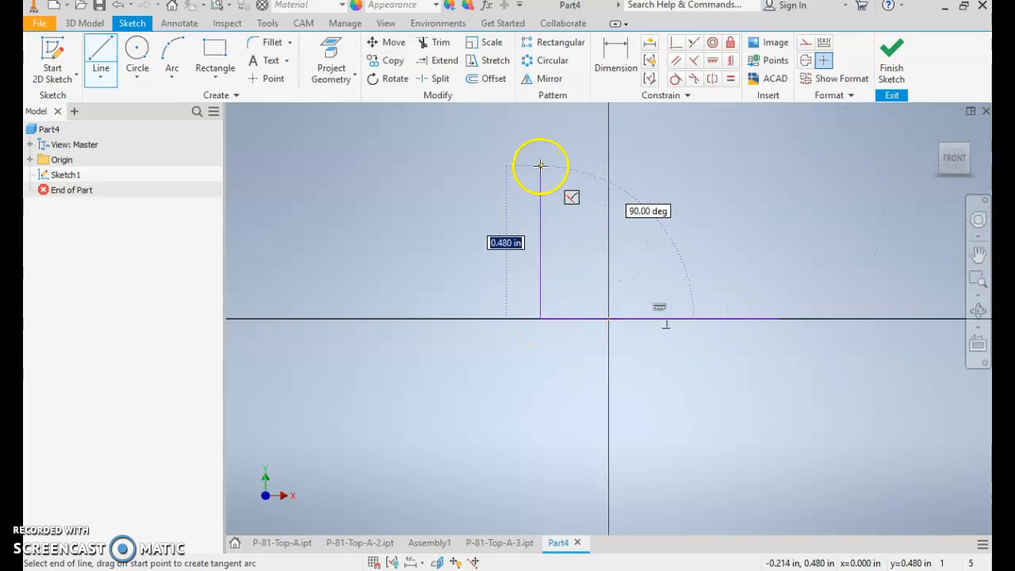